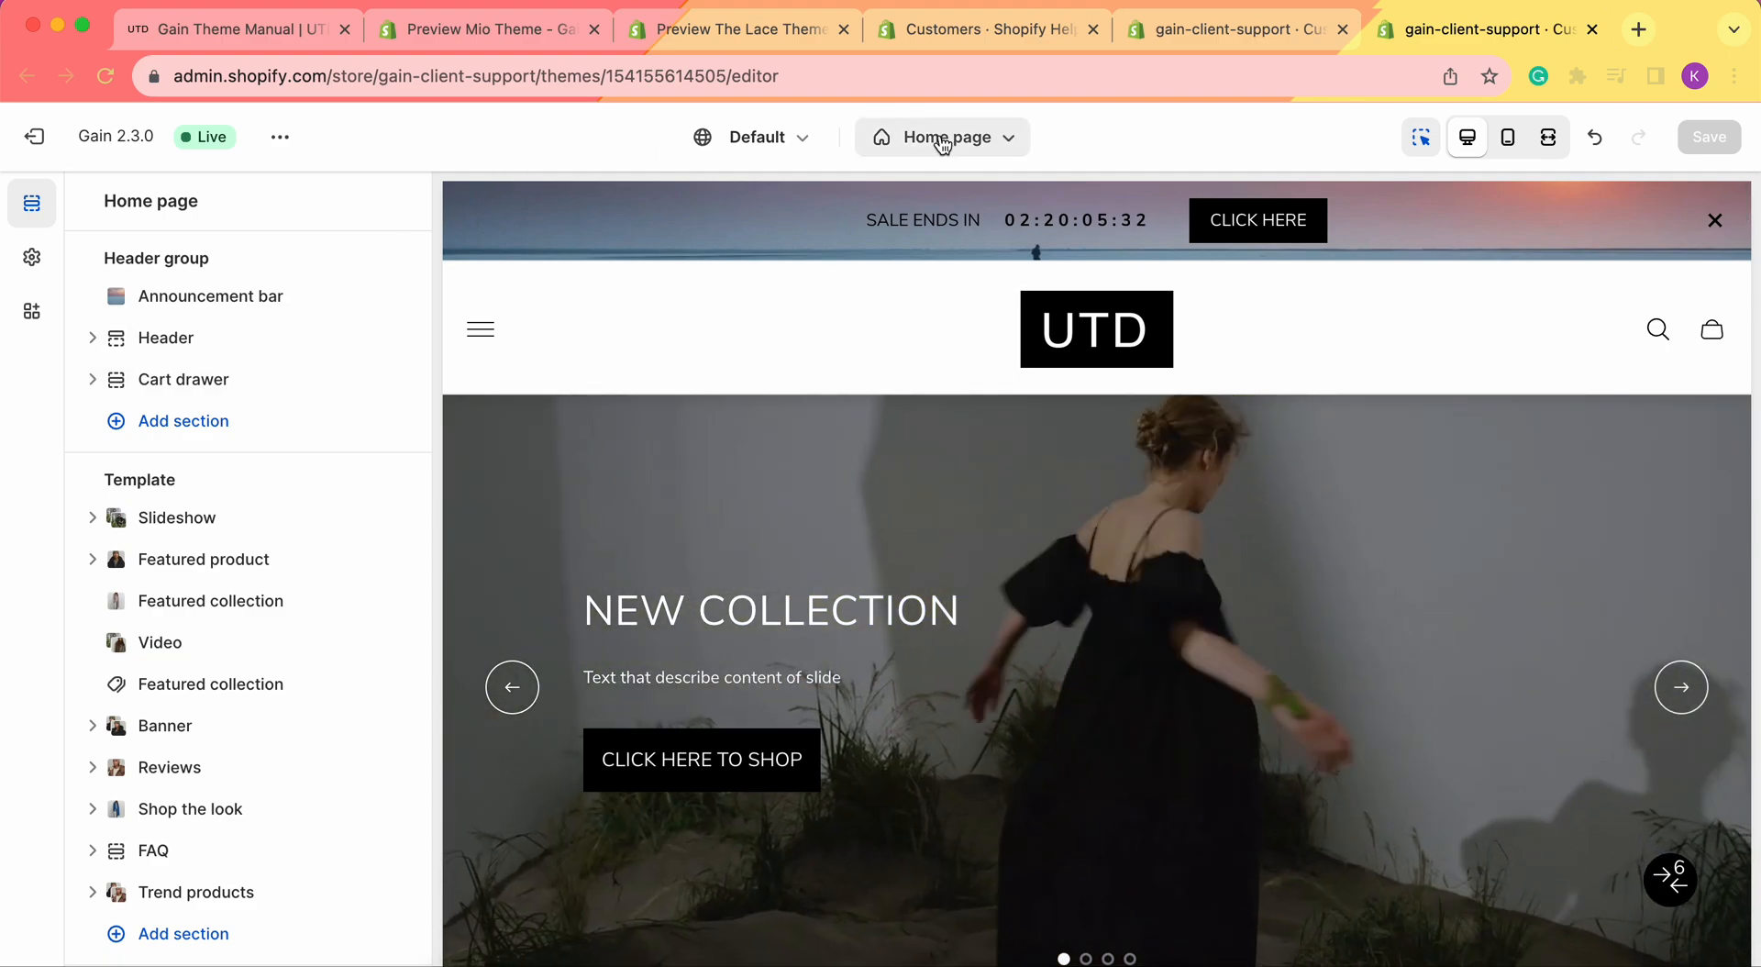
click(905, 139)
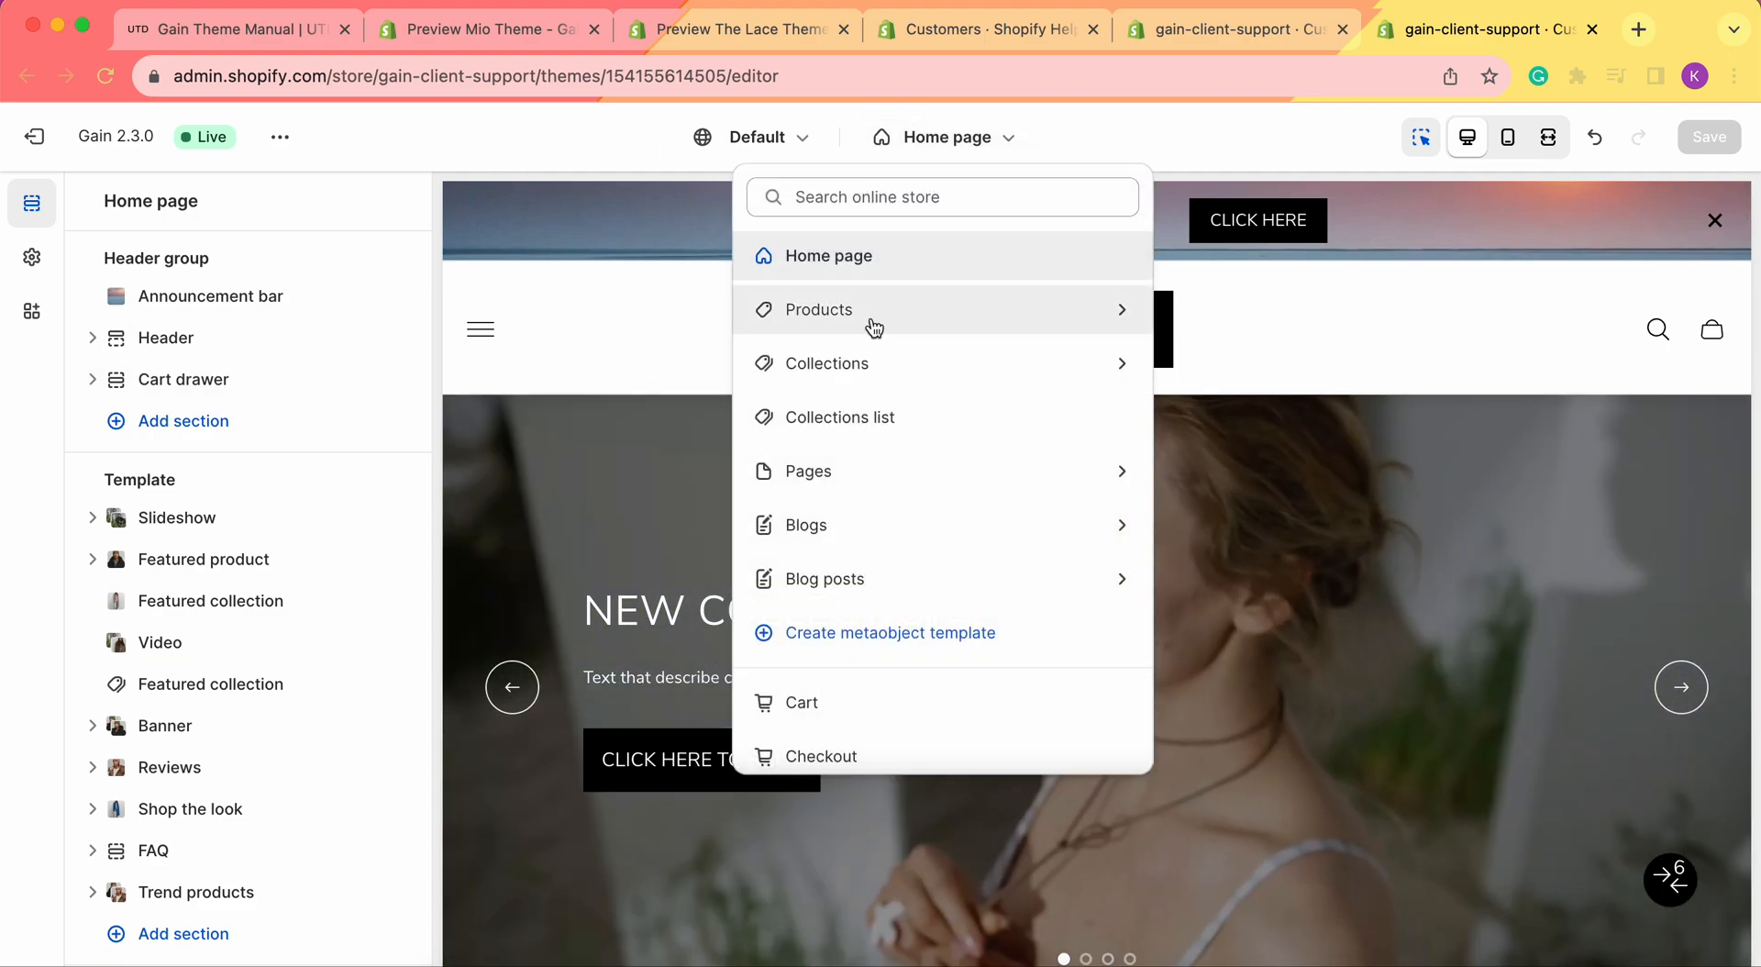
click(858, 476)
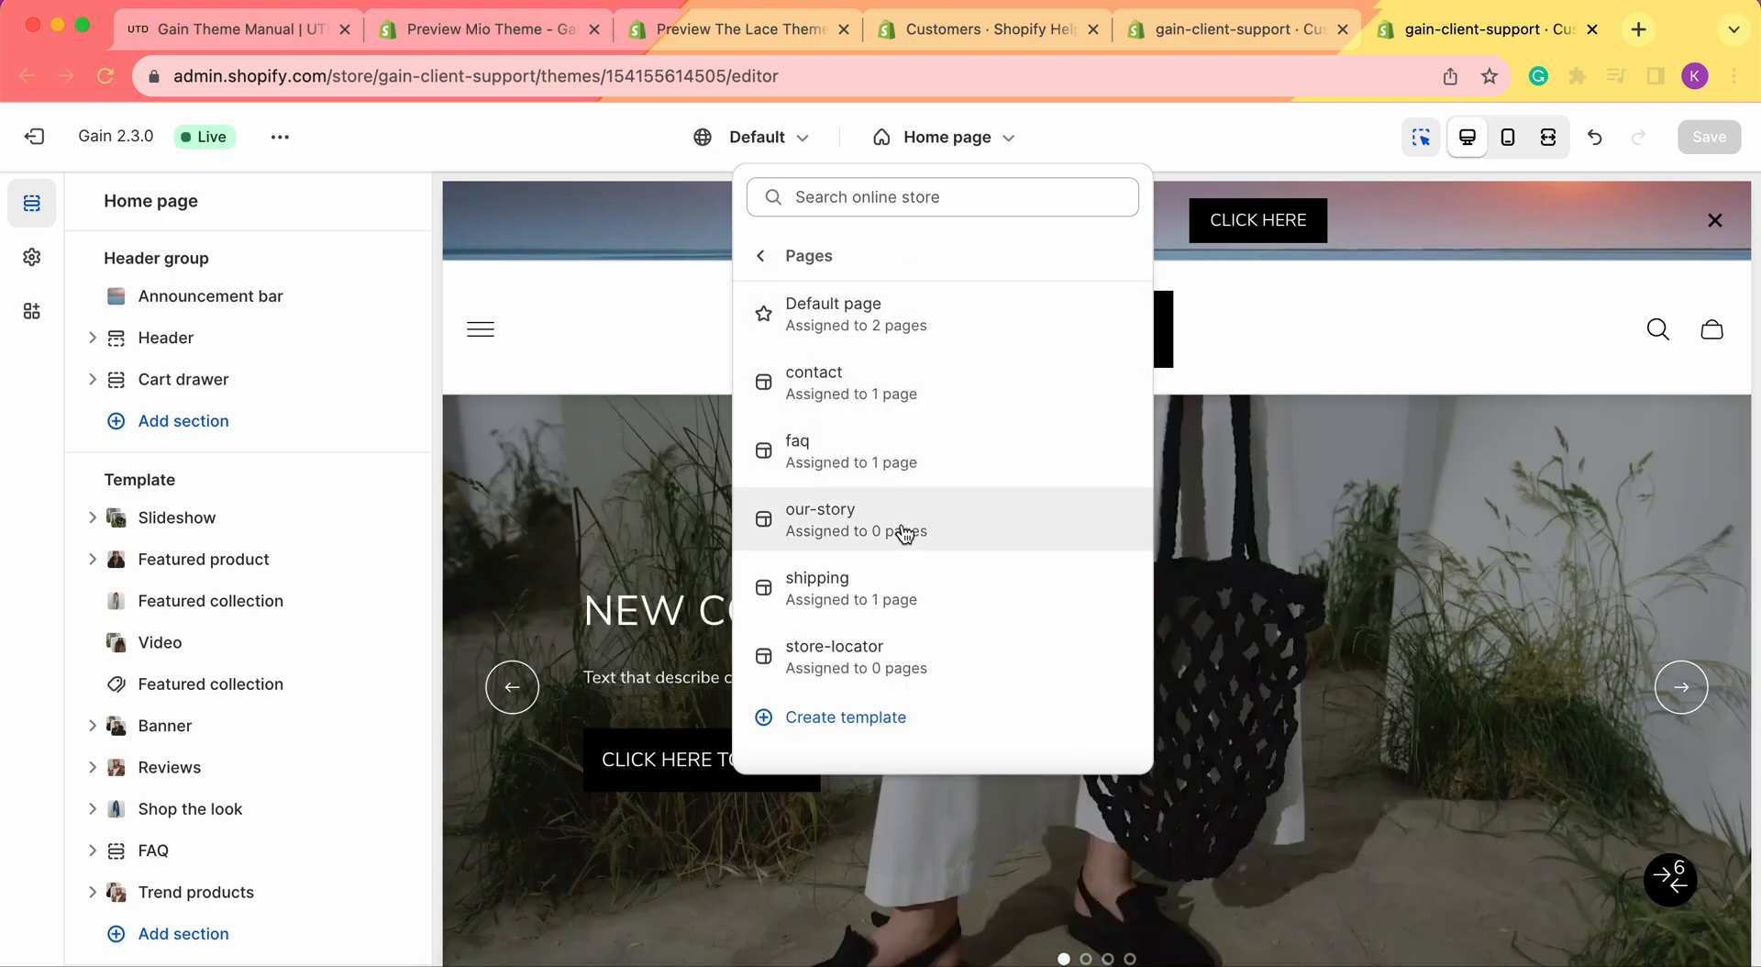
click(591, 134)
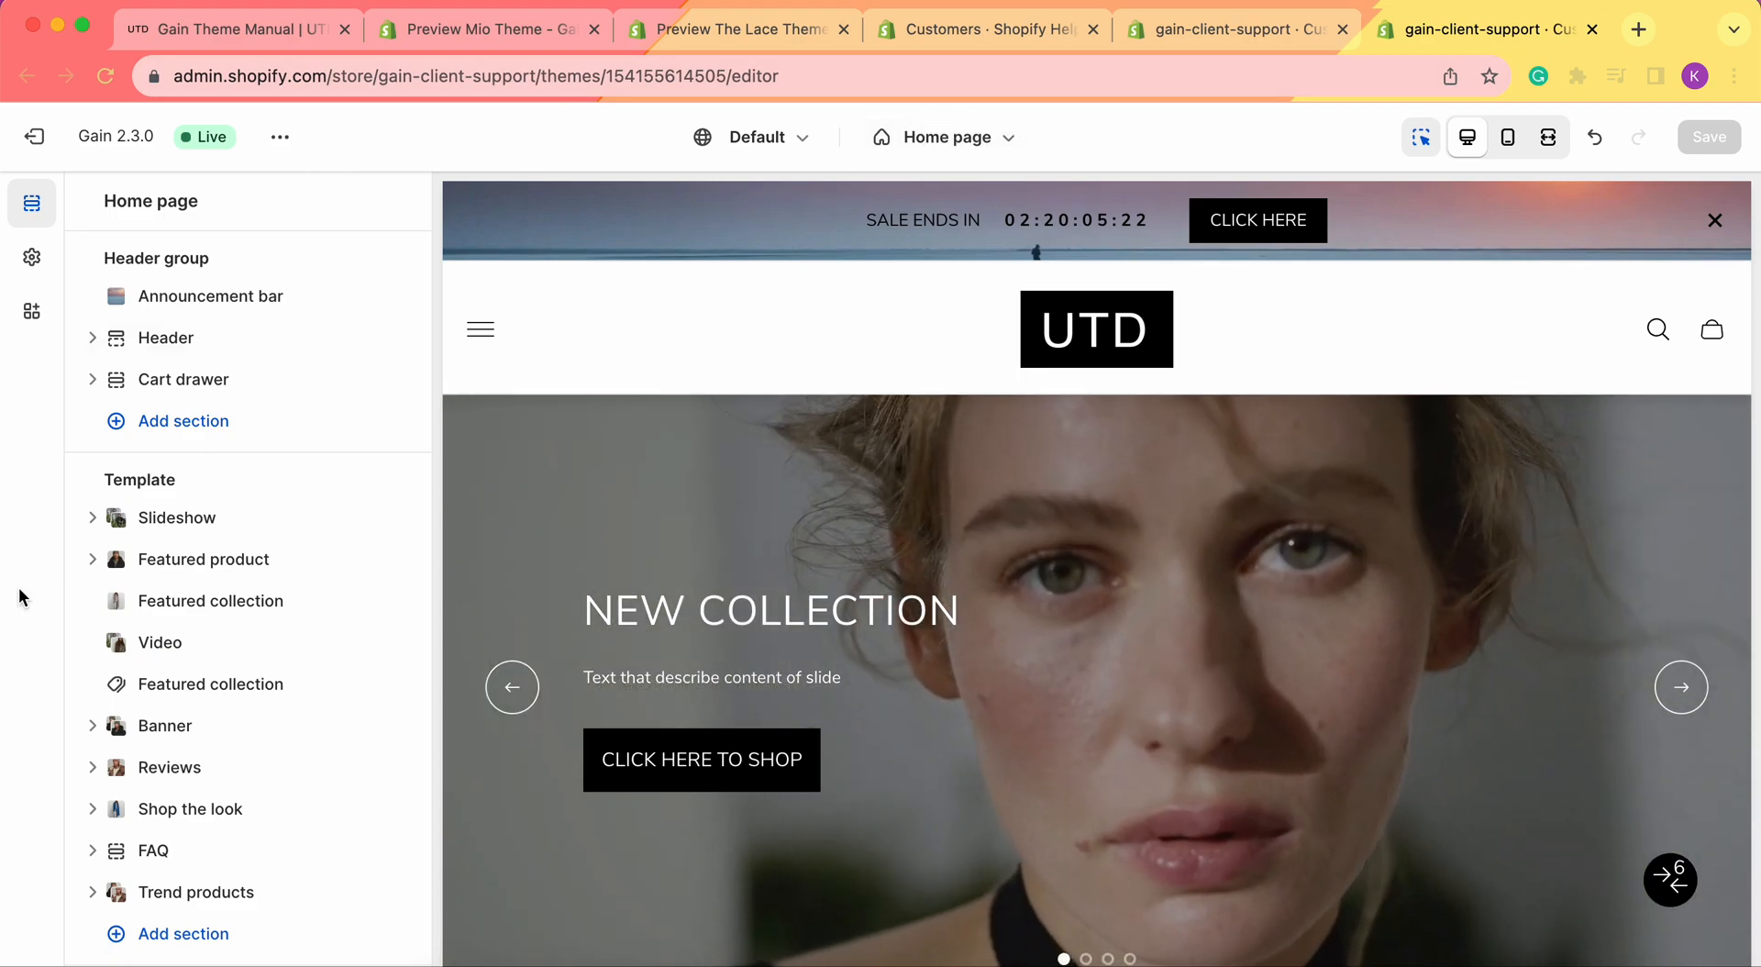
Add a Newsletter section to the end of the home page template and open its settings.
scroll(147, 404, down, 2)
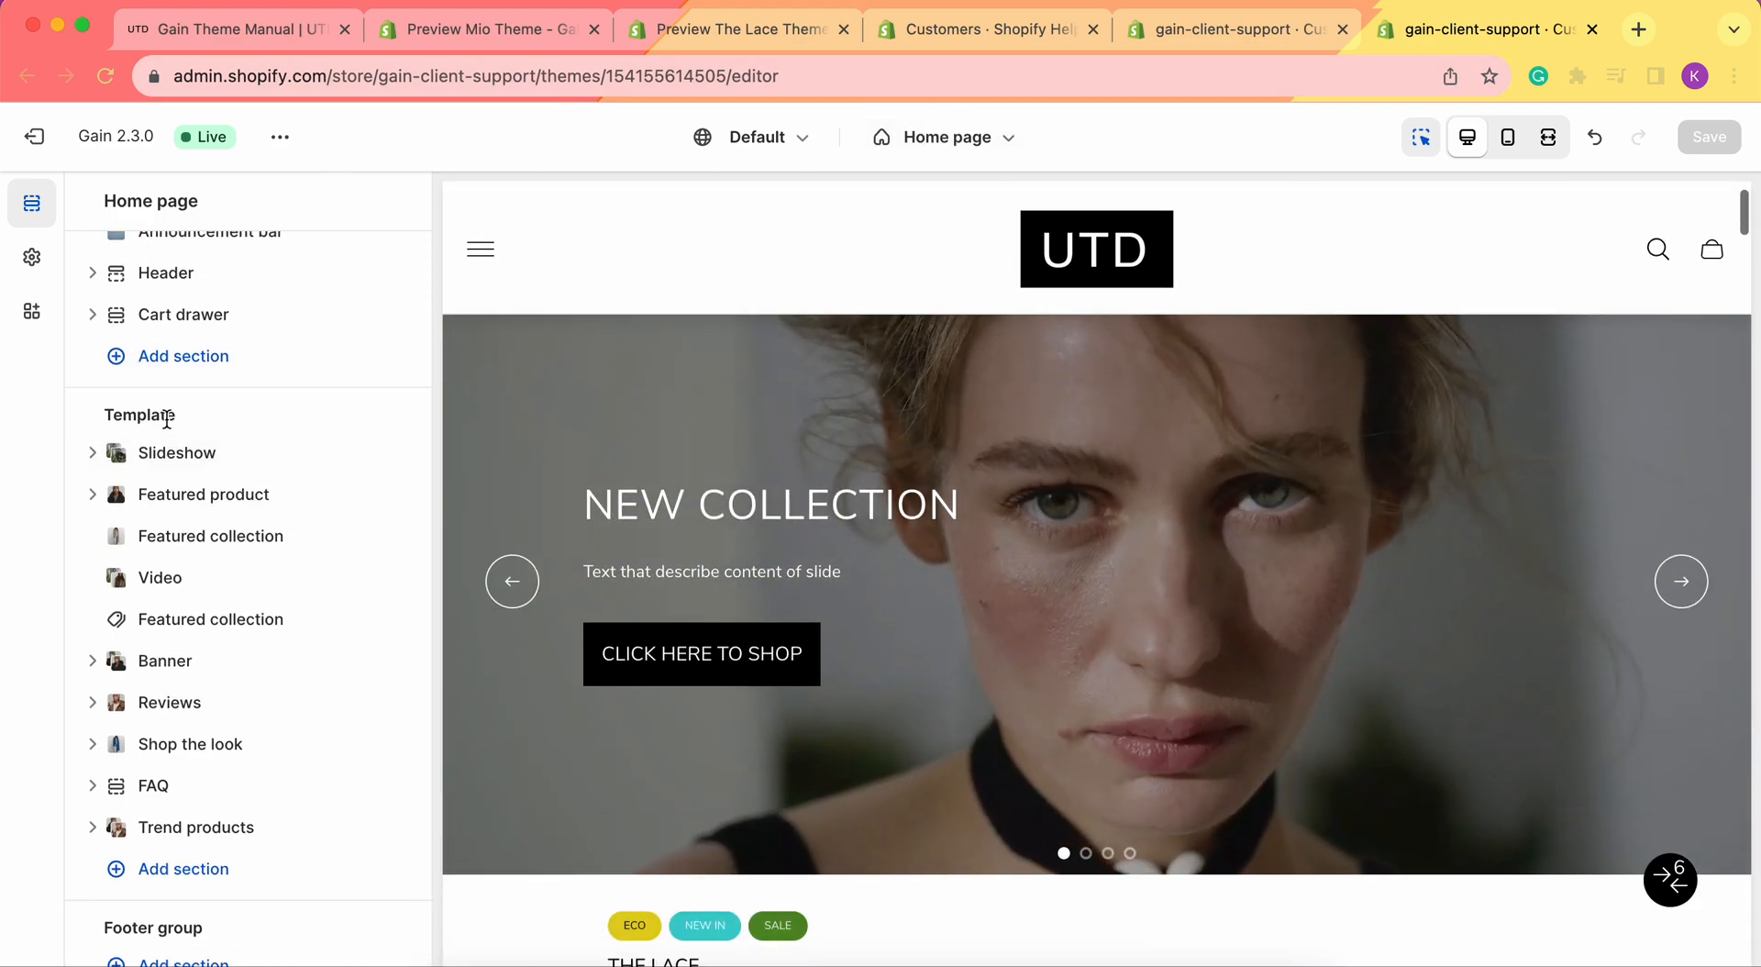
scroll(147, 440, down, 2)
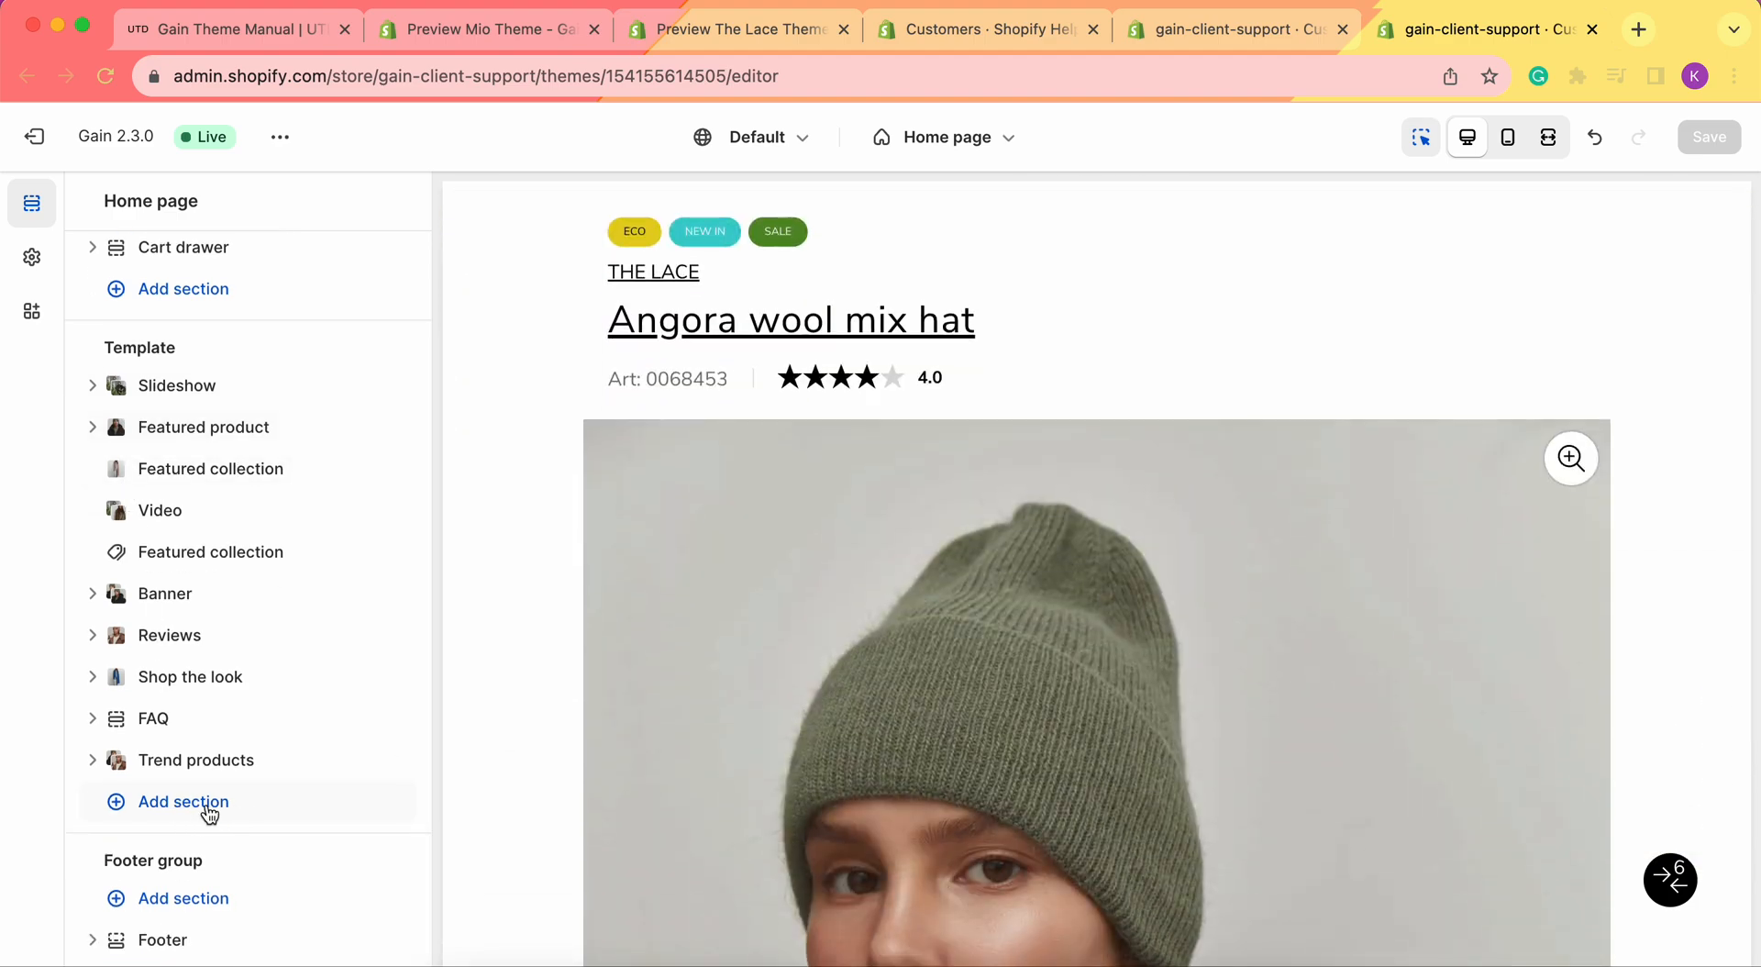
click(210, 807)
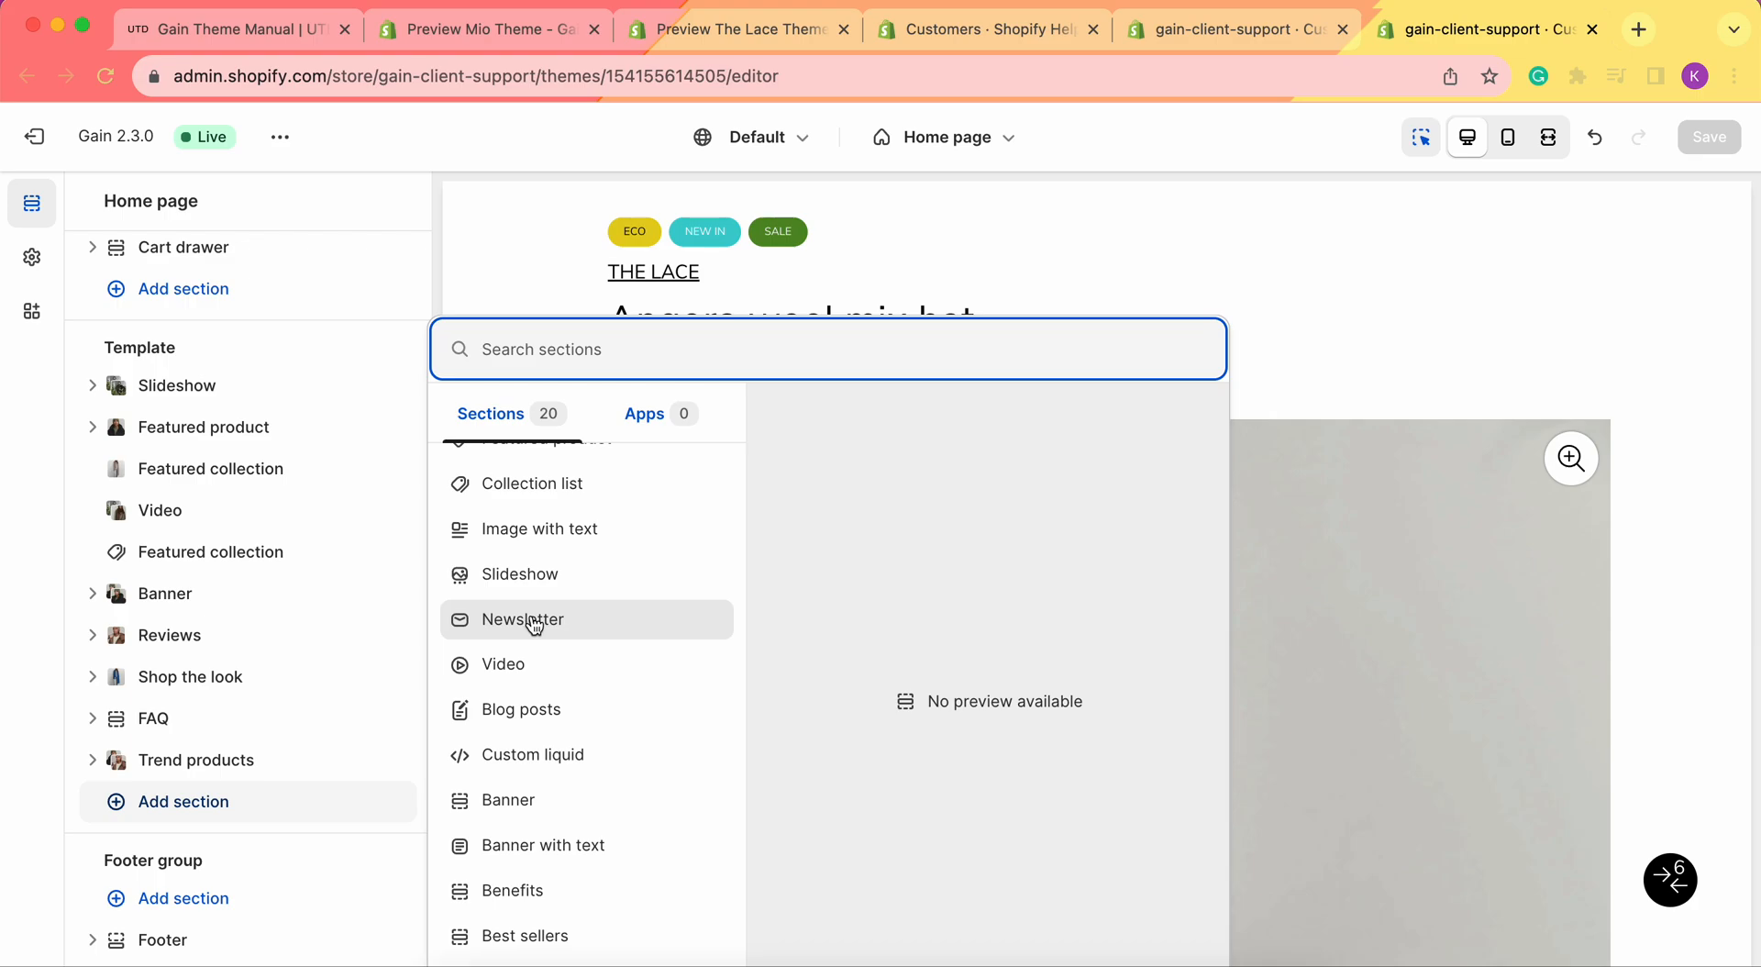
click(534, 621)
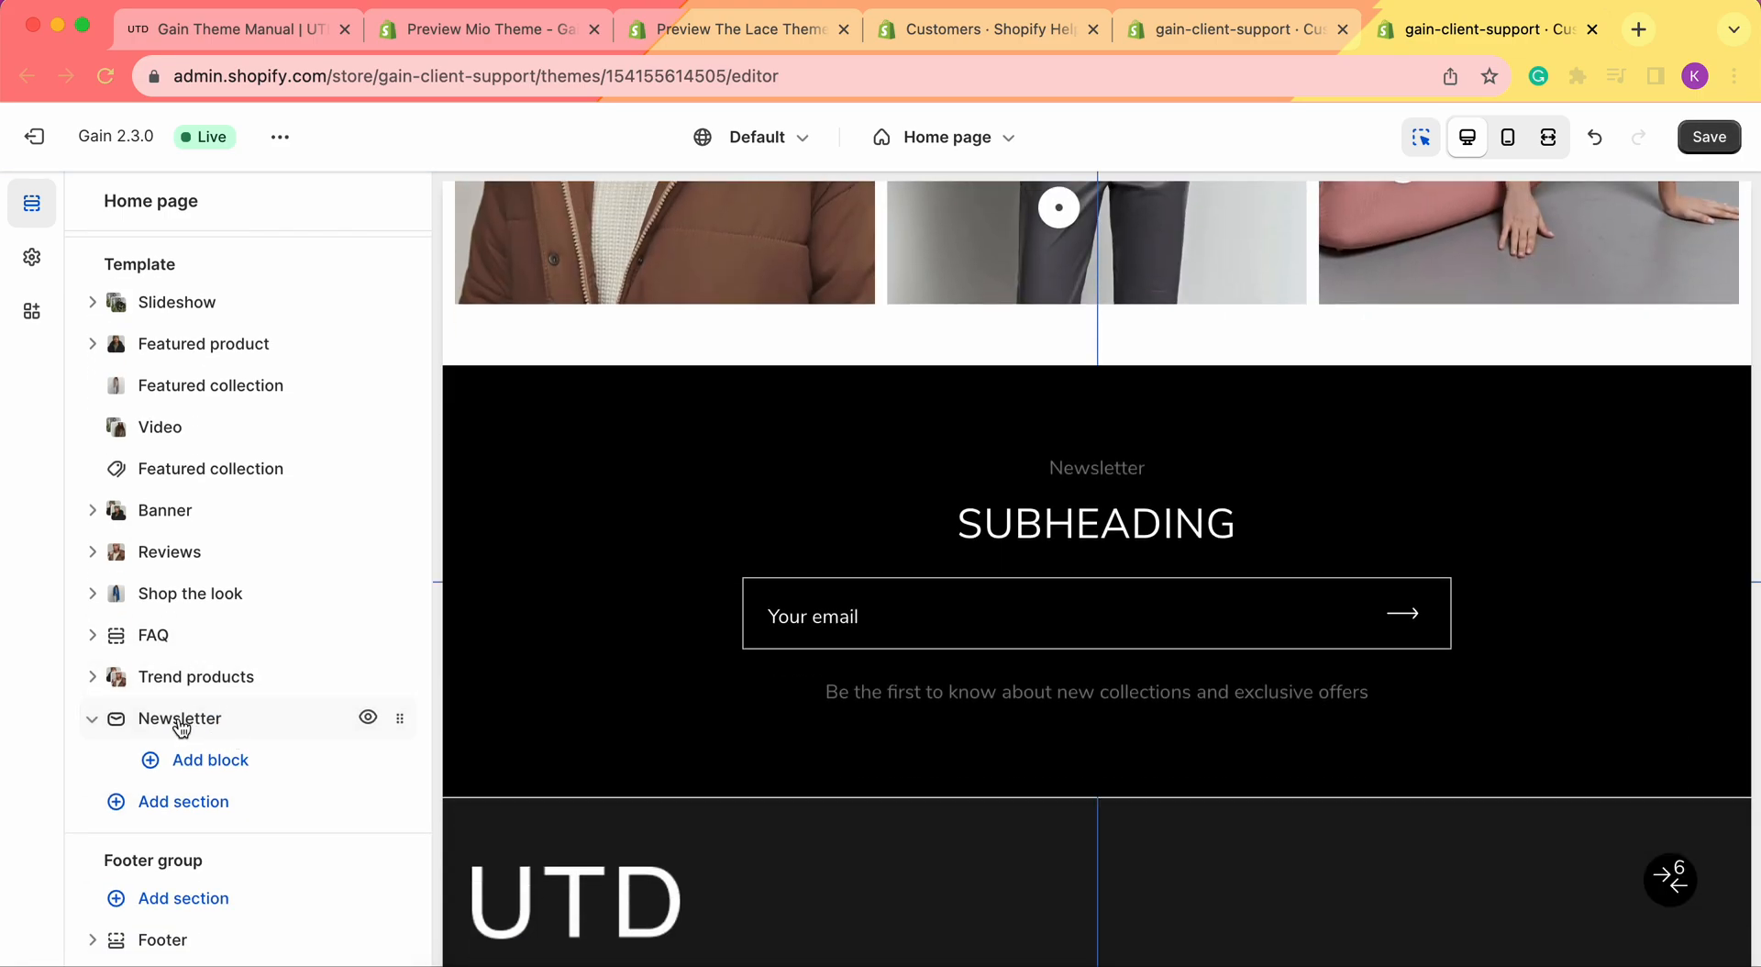
click(181, 725)
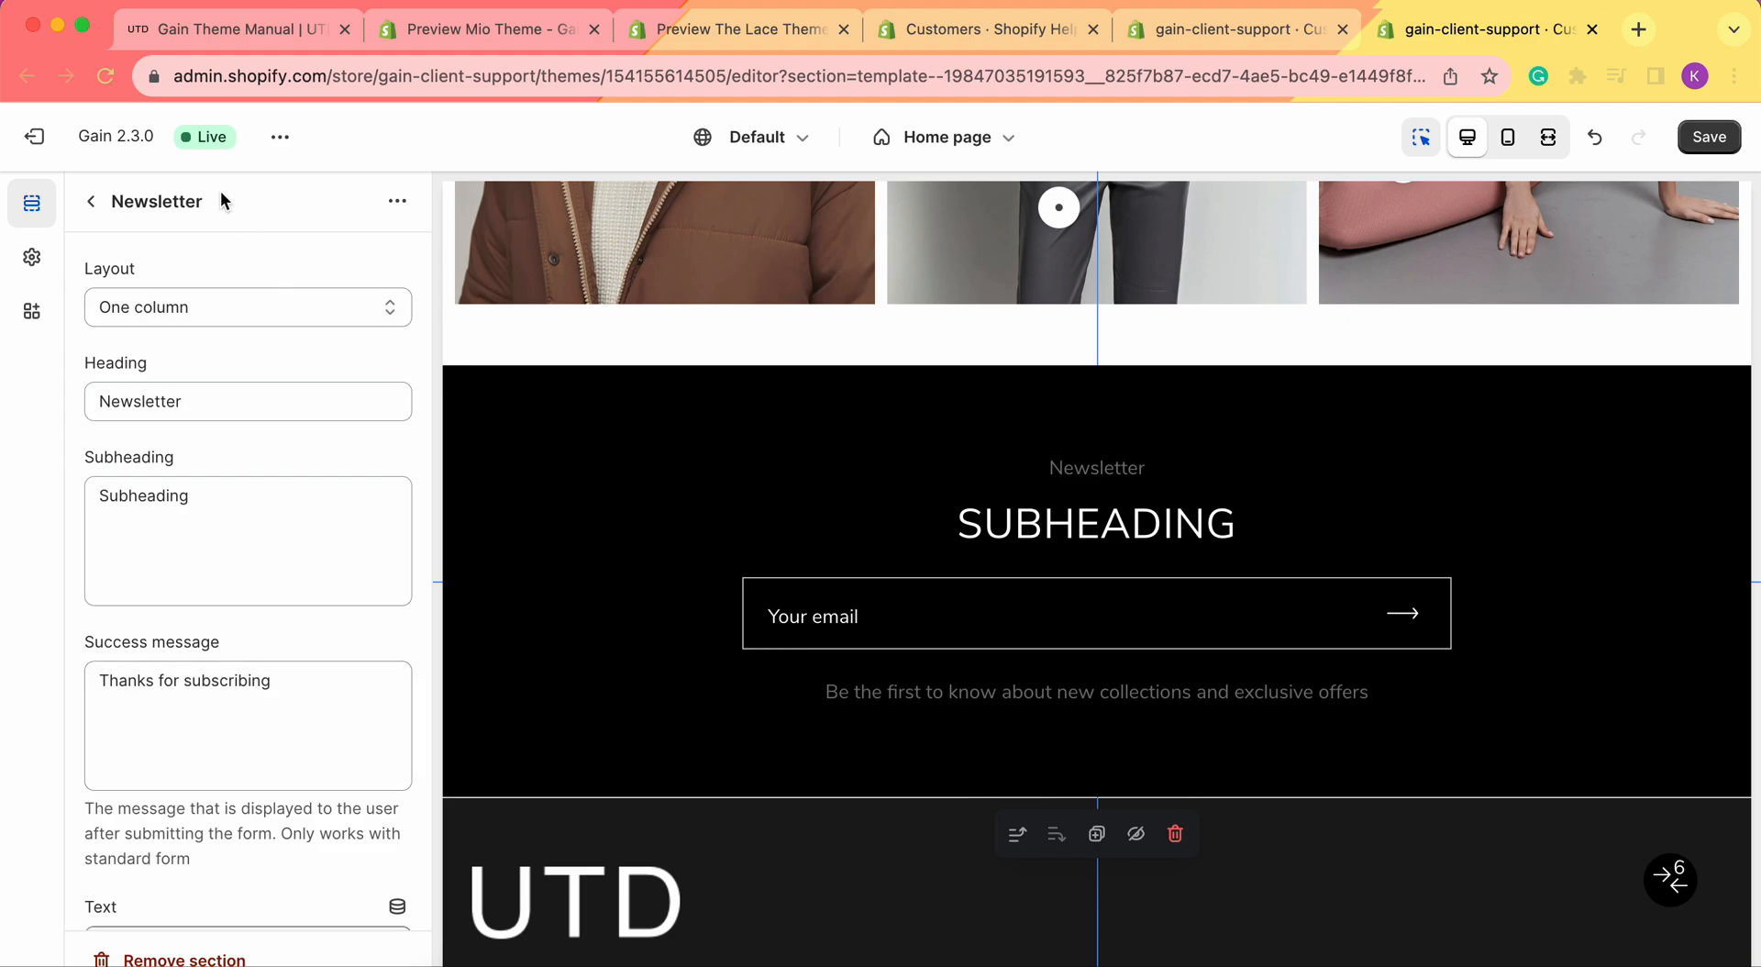
Try the Two columns layout on the Newsletter section, then switch it back to One column.
scroll(245, 338, down, 2)
scroll(245, 339, down, 6)
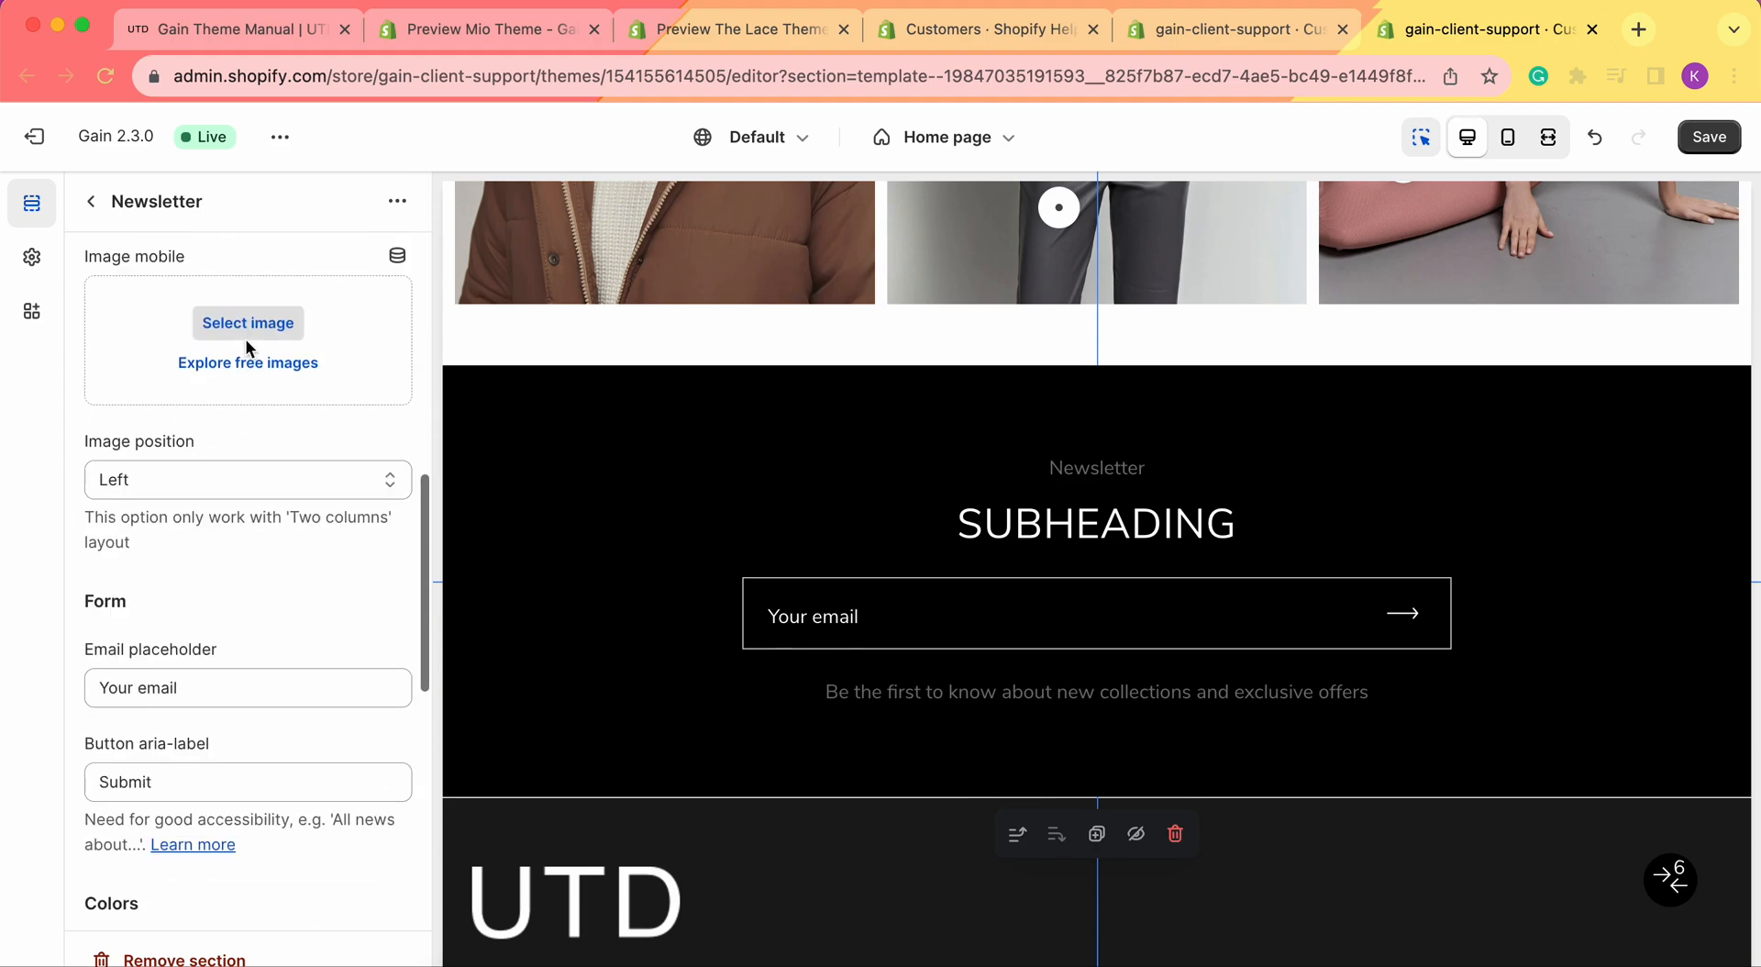
scroll(245, 338, up, 12)
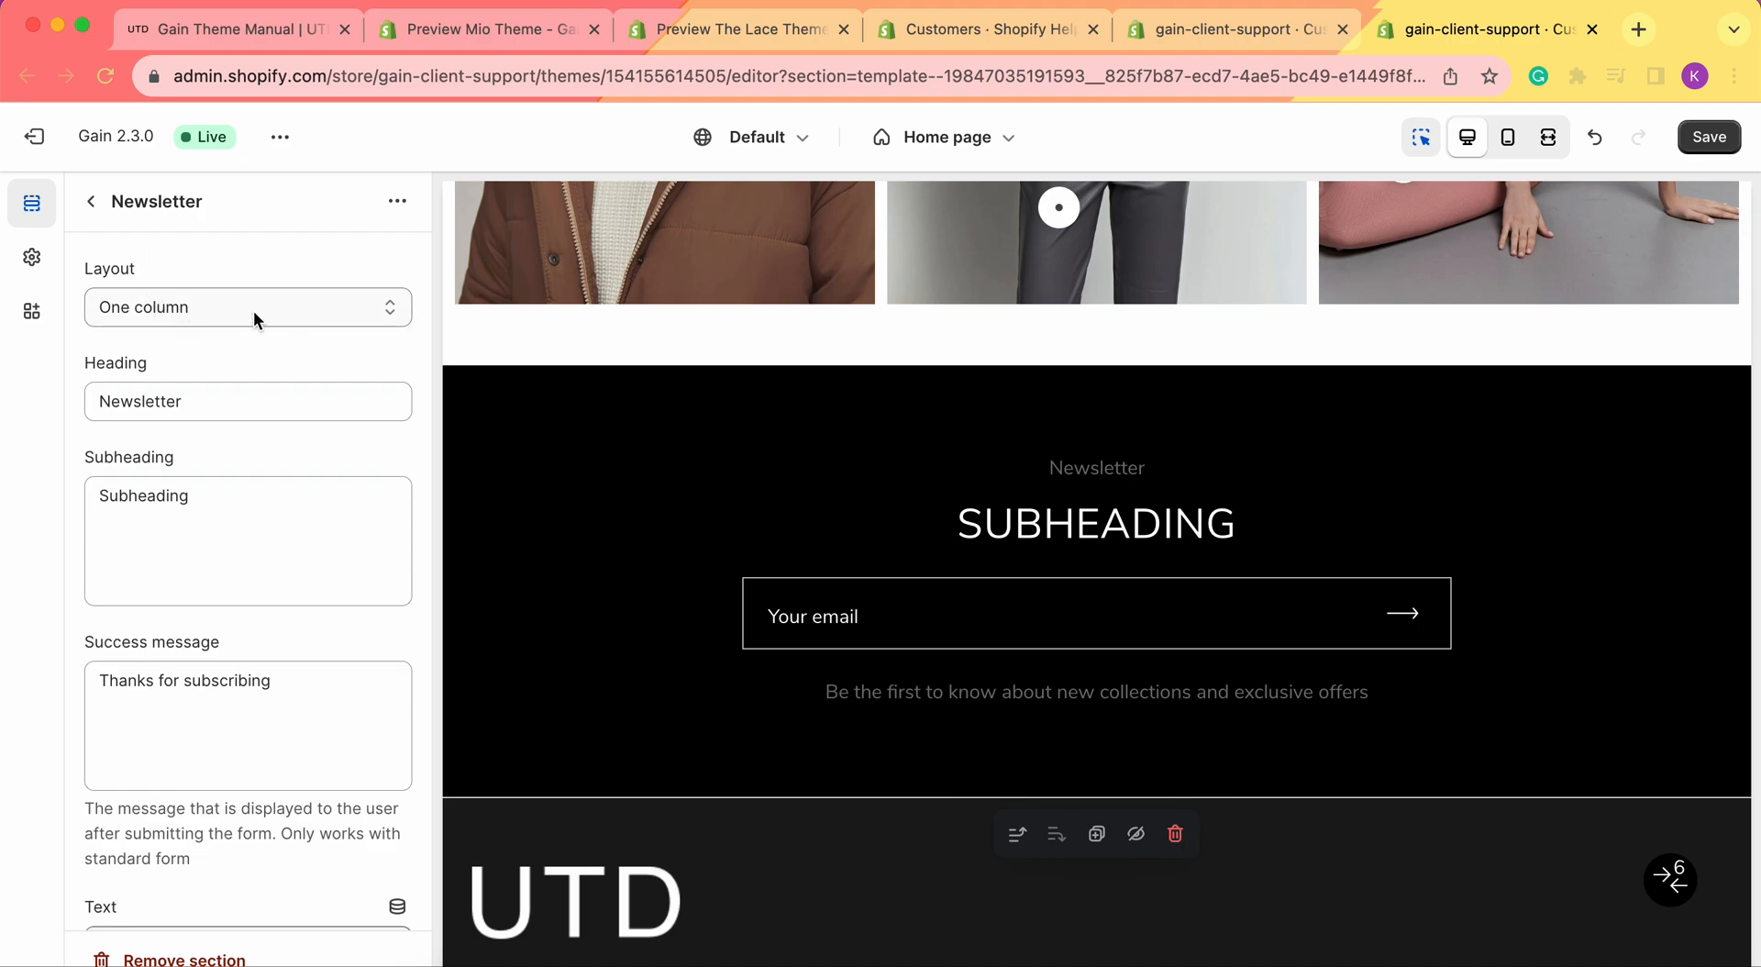
click(173, 306)
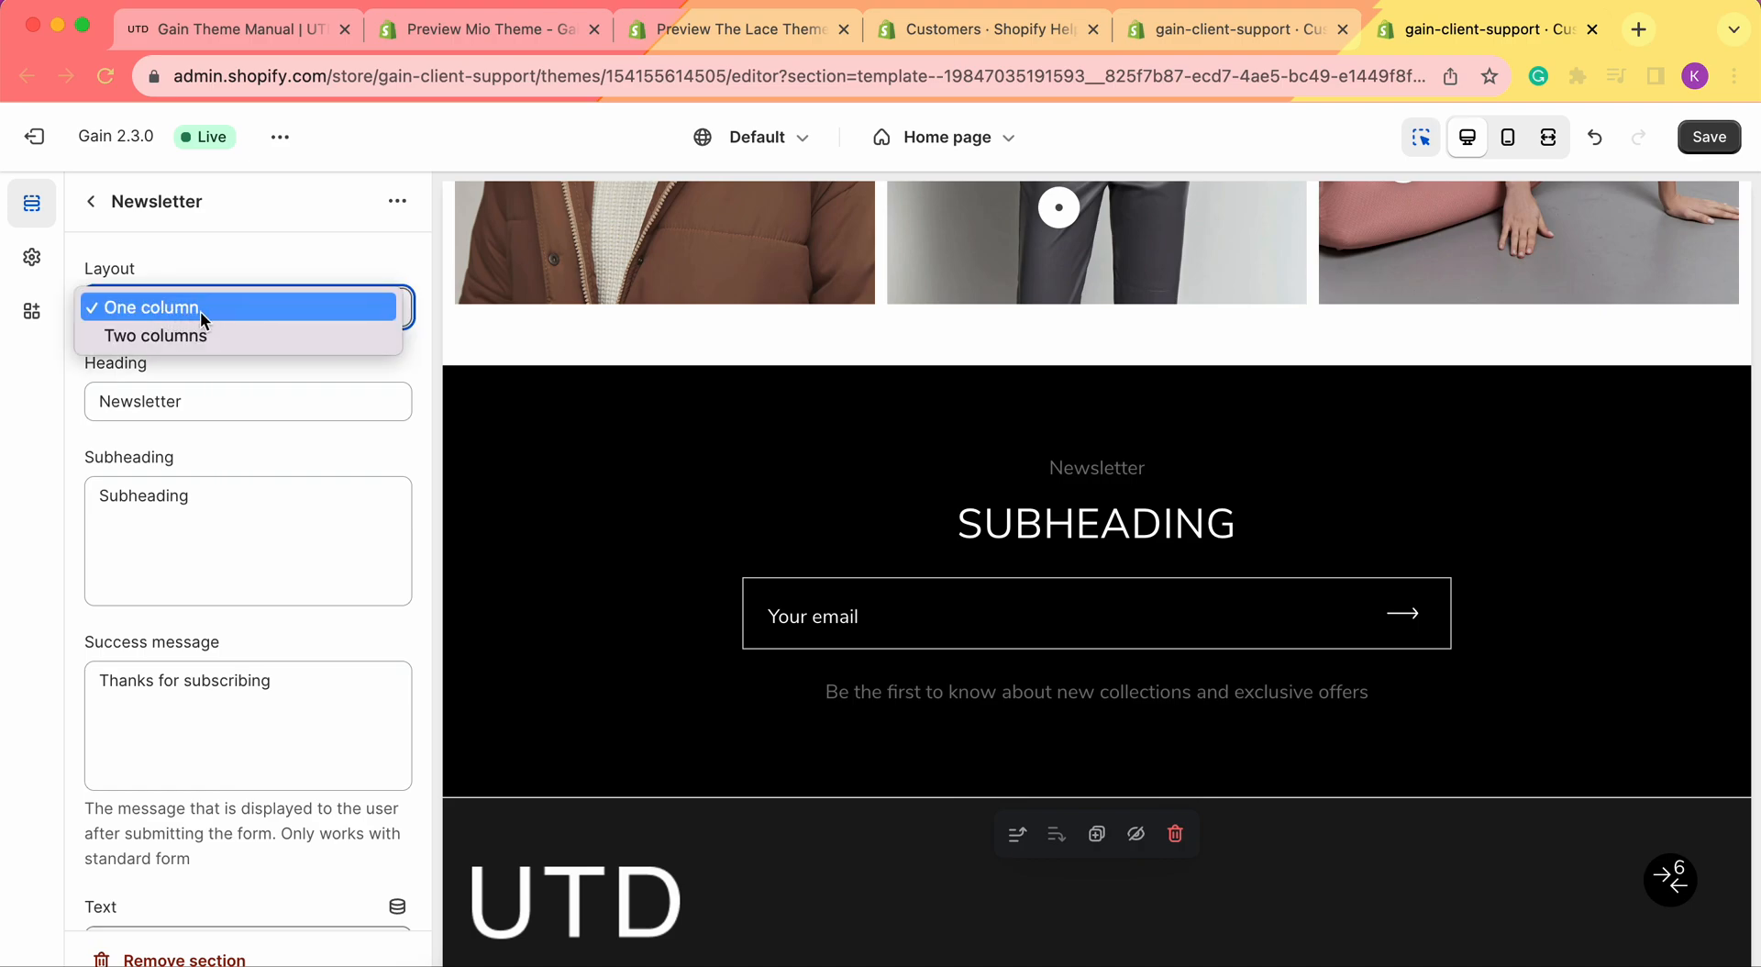
click(31, 508)
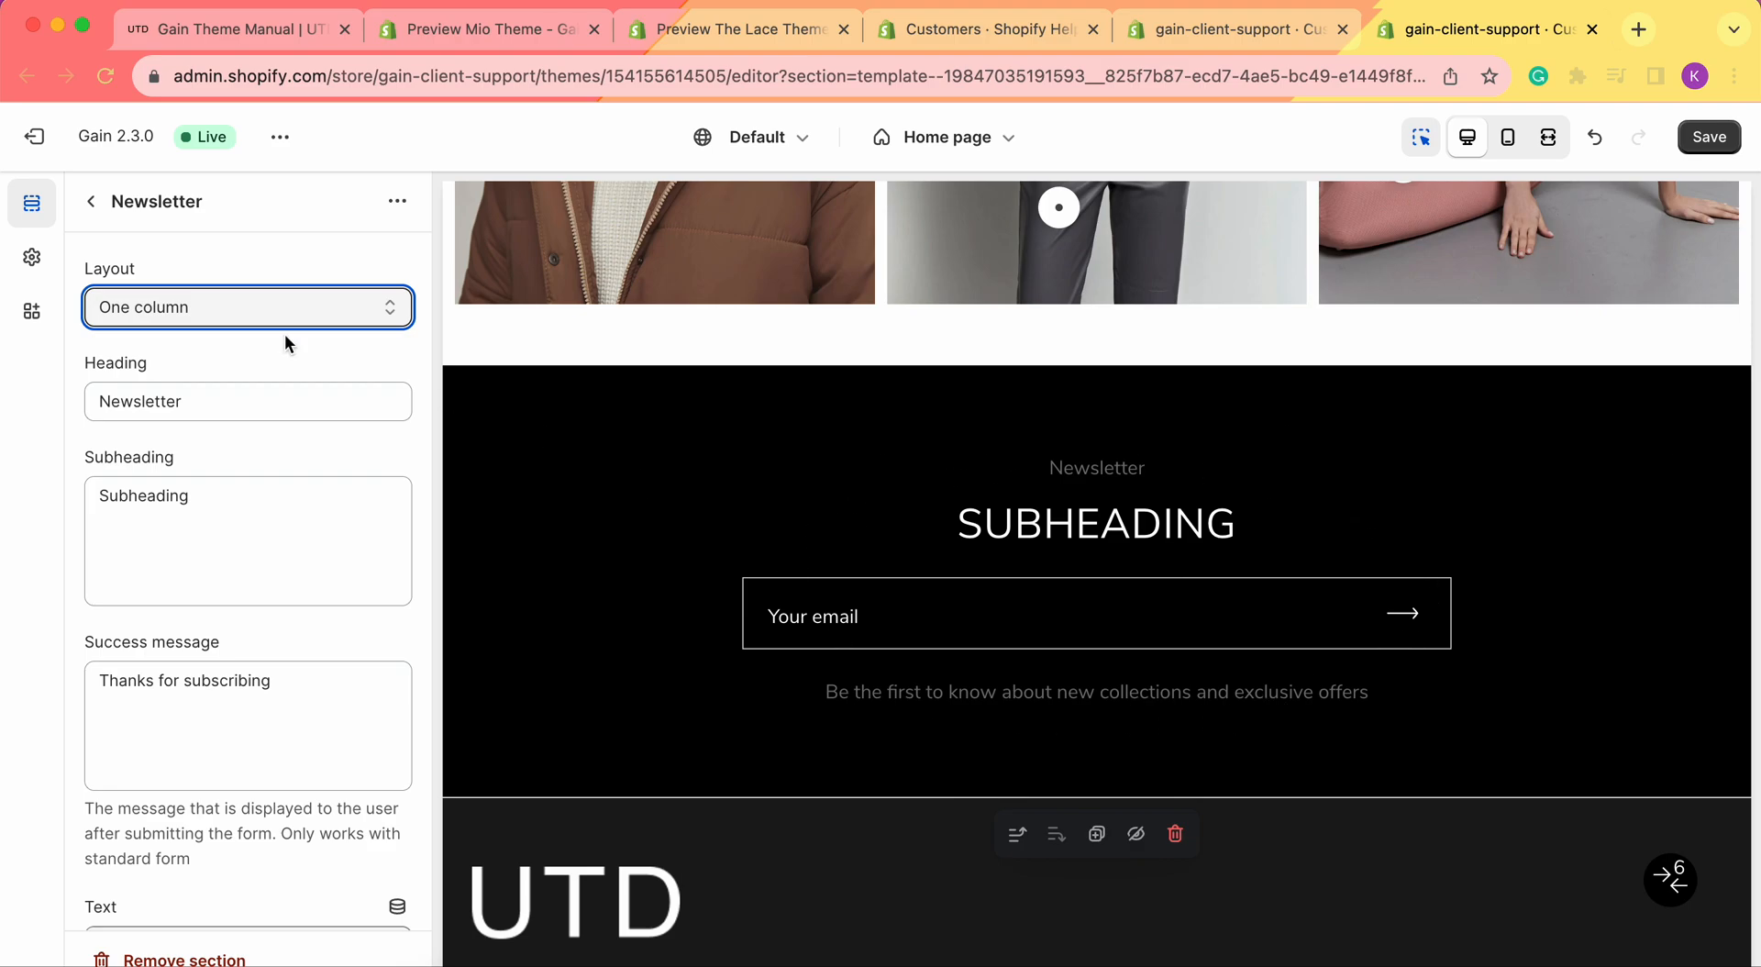
click(196, 310)
click(205, 338)
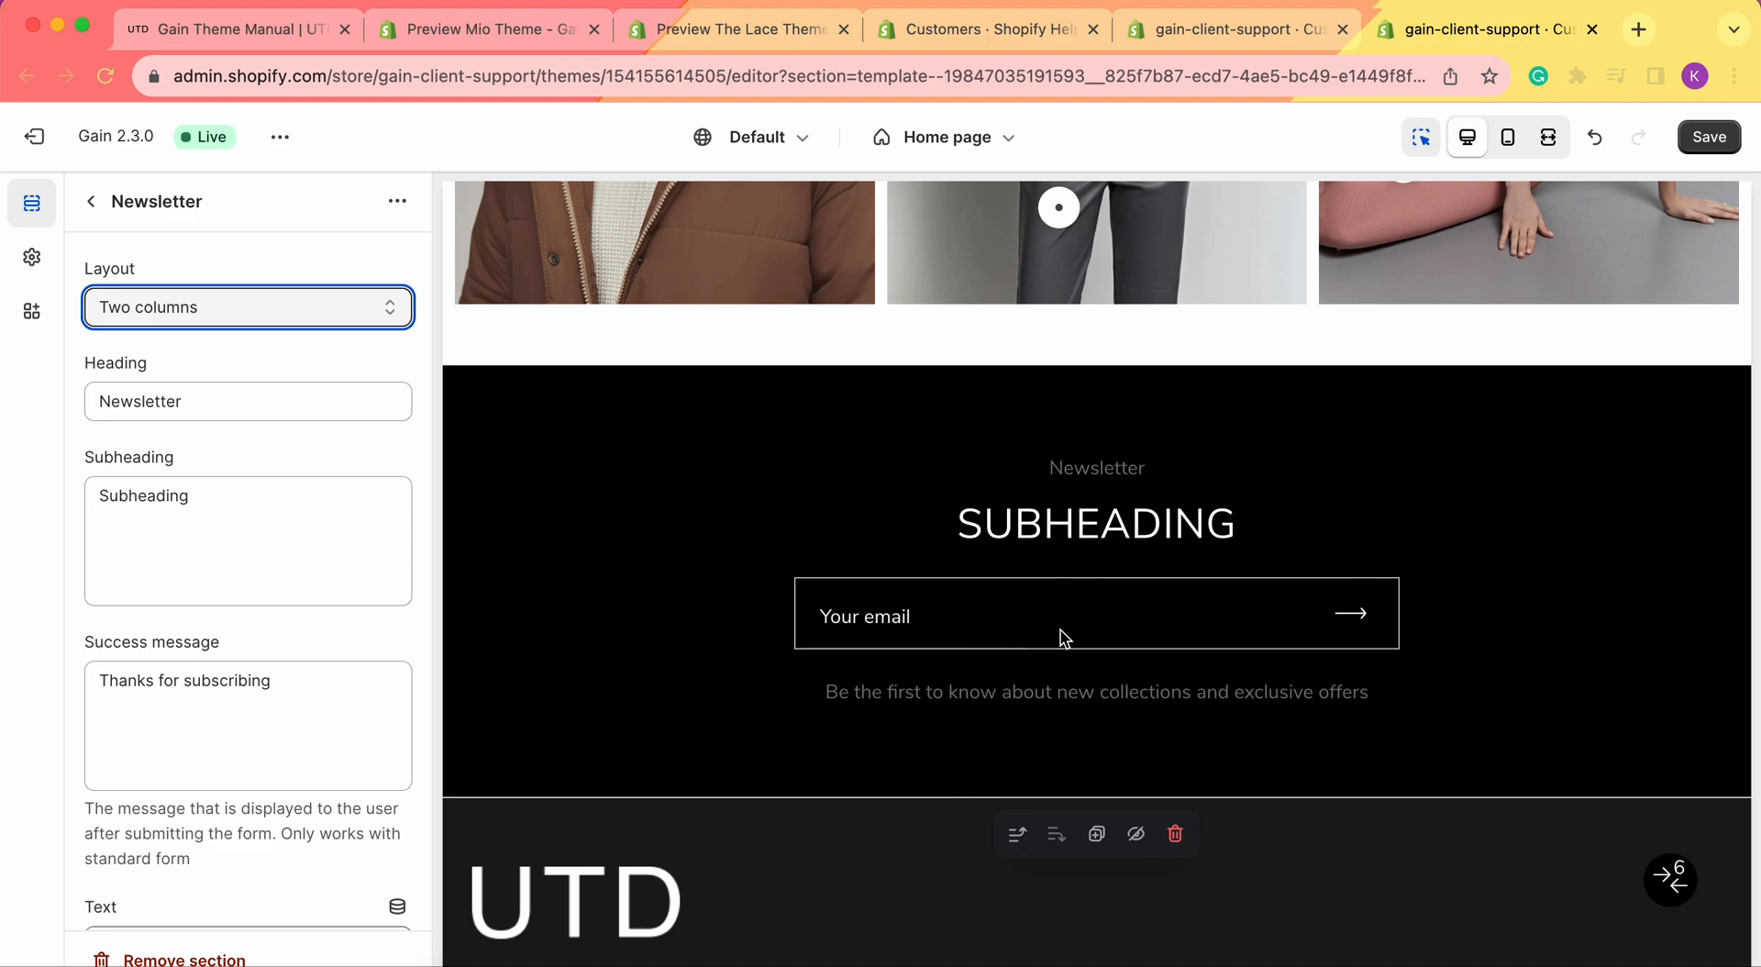
click(151, 317)
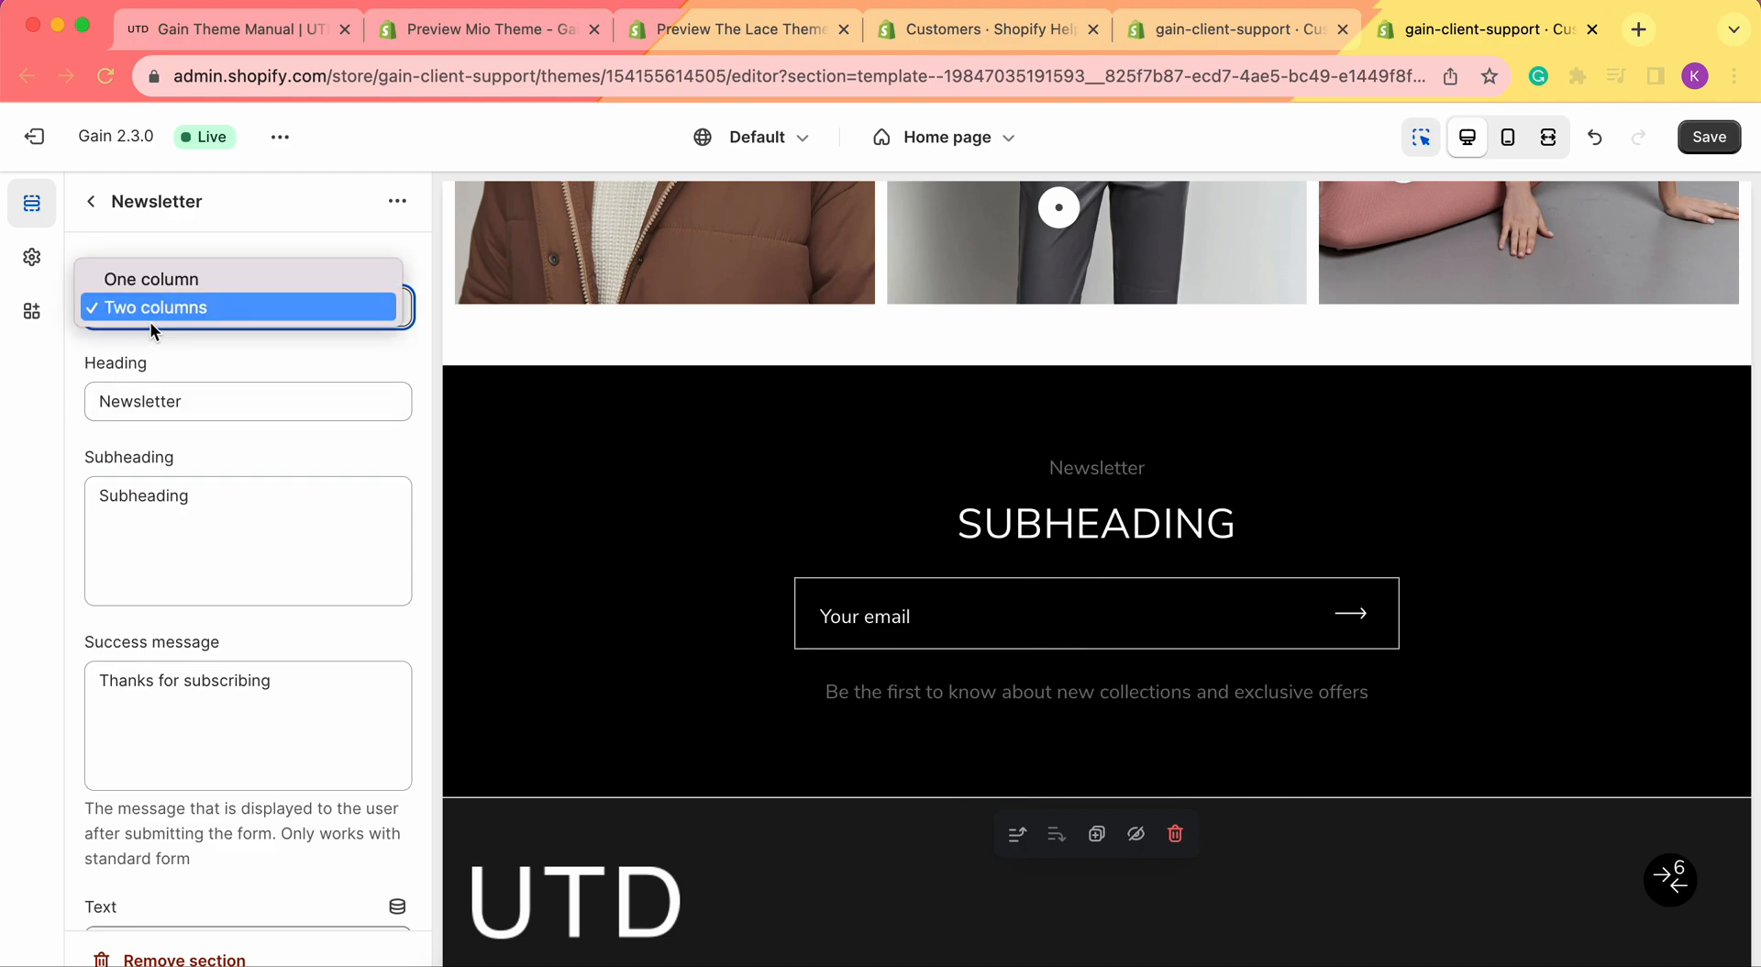
click(21, 492)
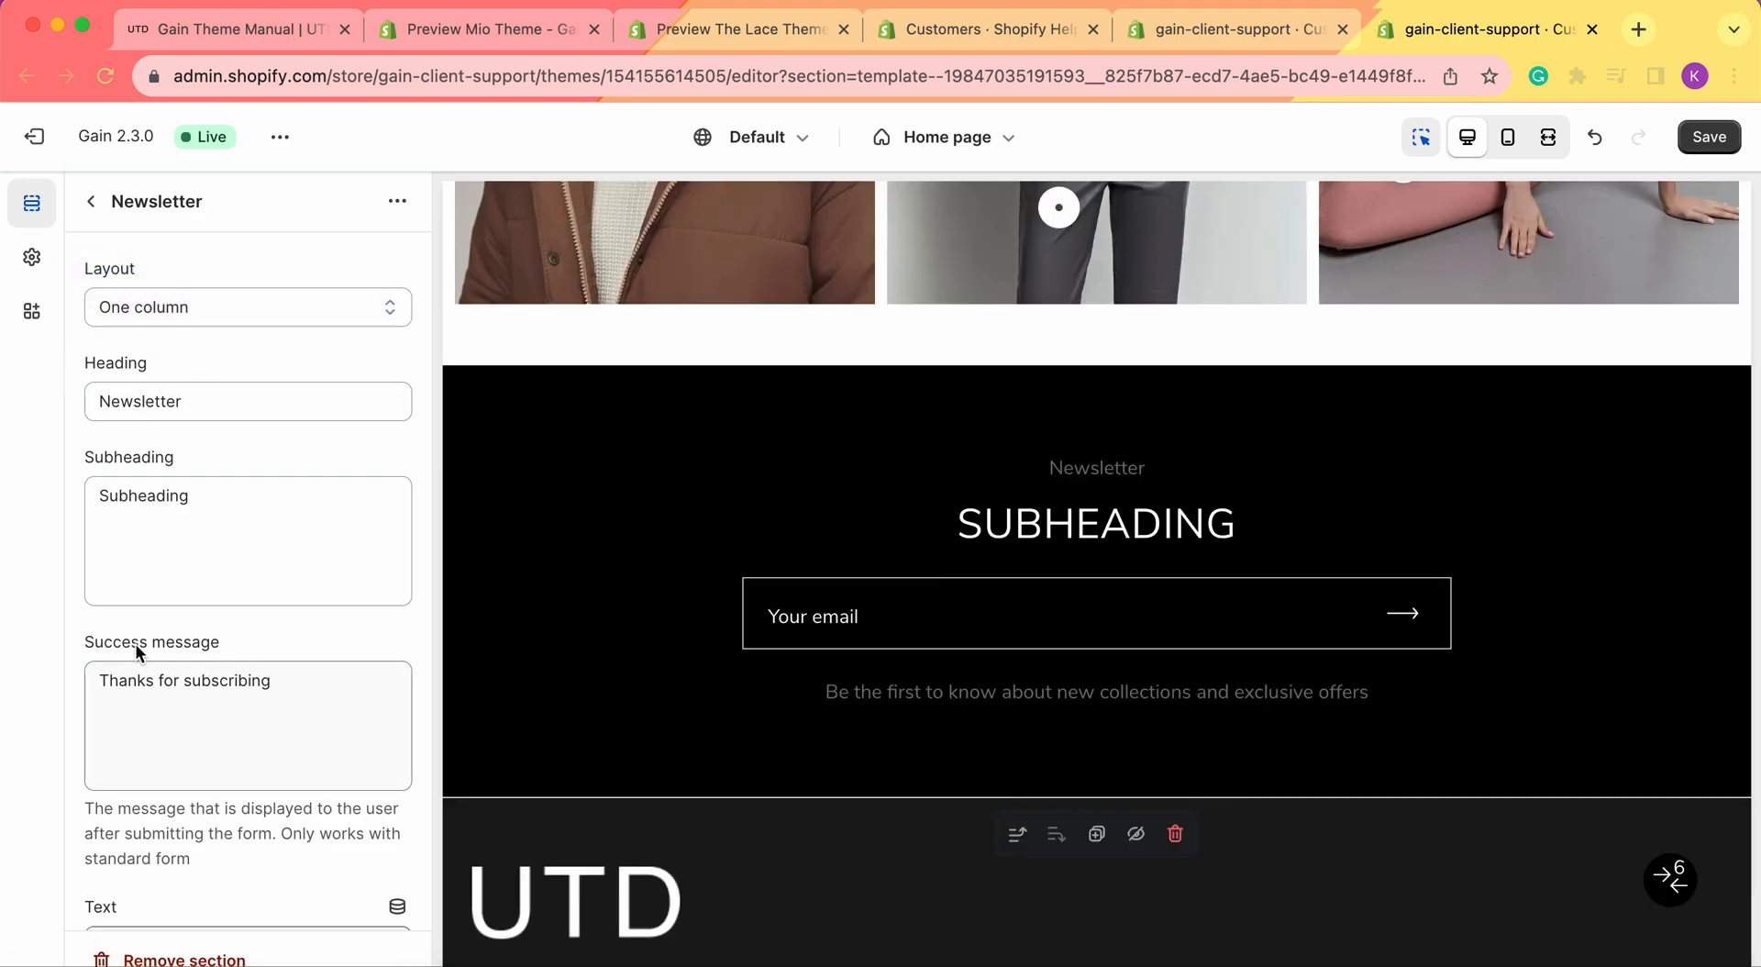
Replace the Newsletter section's subheading with "Subscribe to our news".
scroll(168, 637, down, 3)
scroll(168, 636, up, 3)
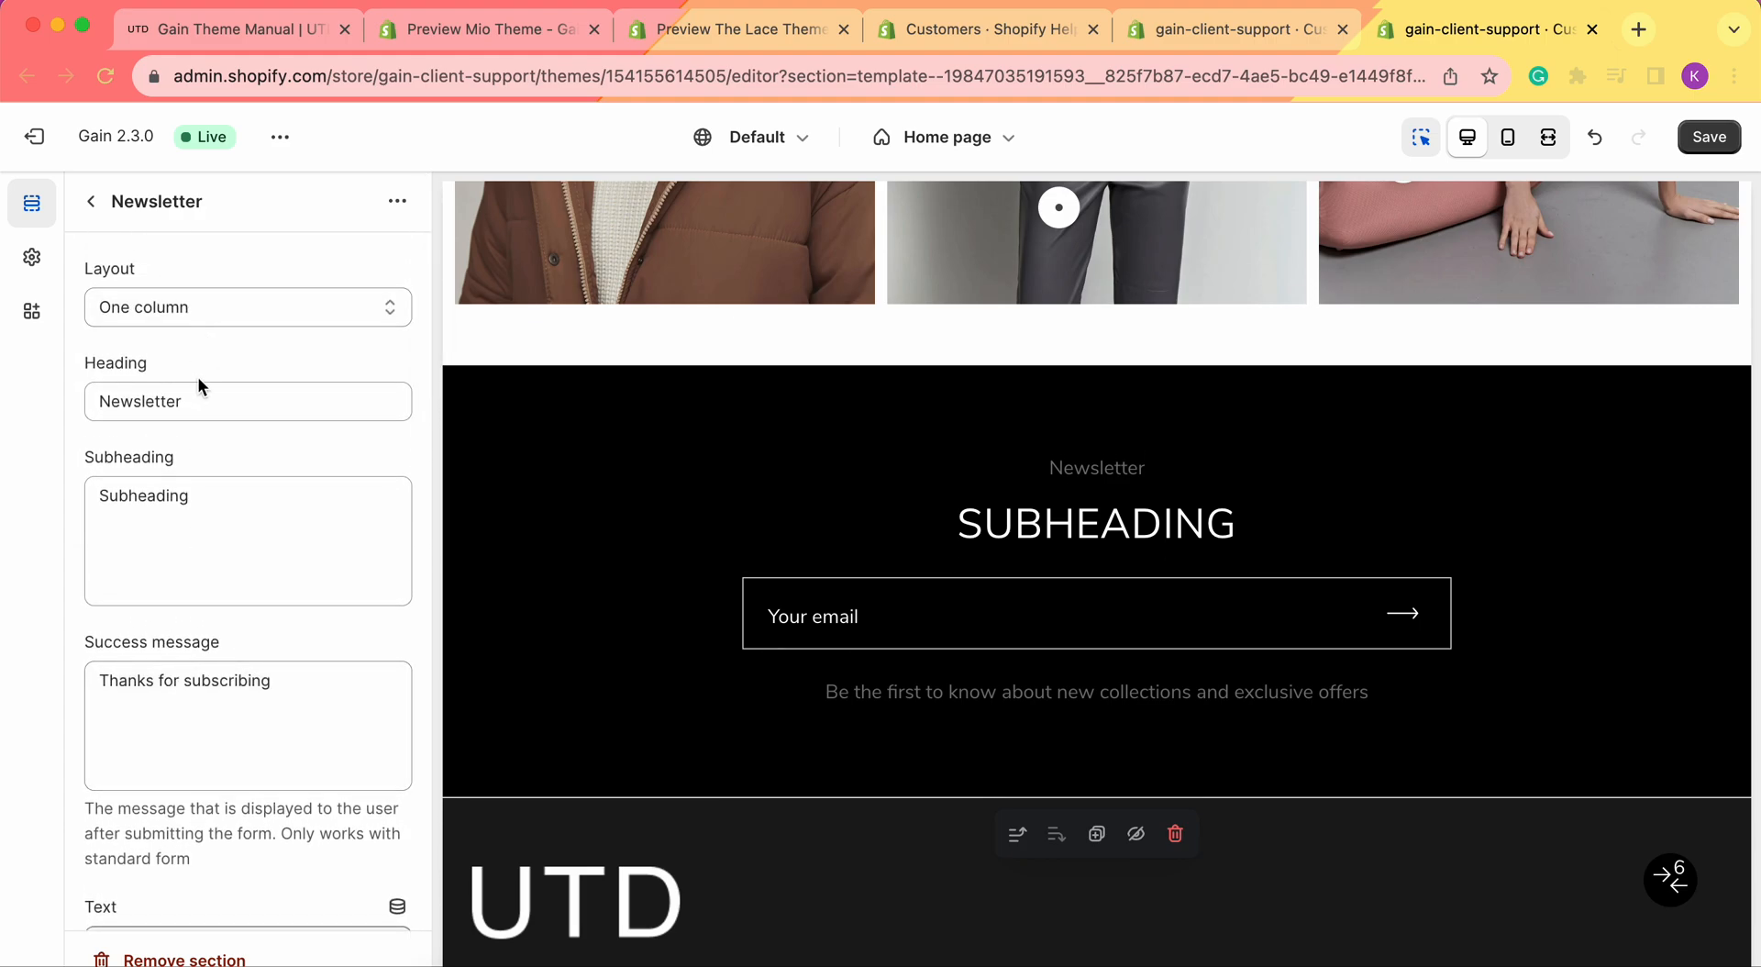
click(201, 403)
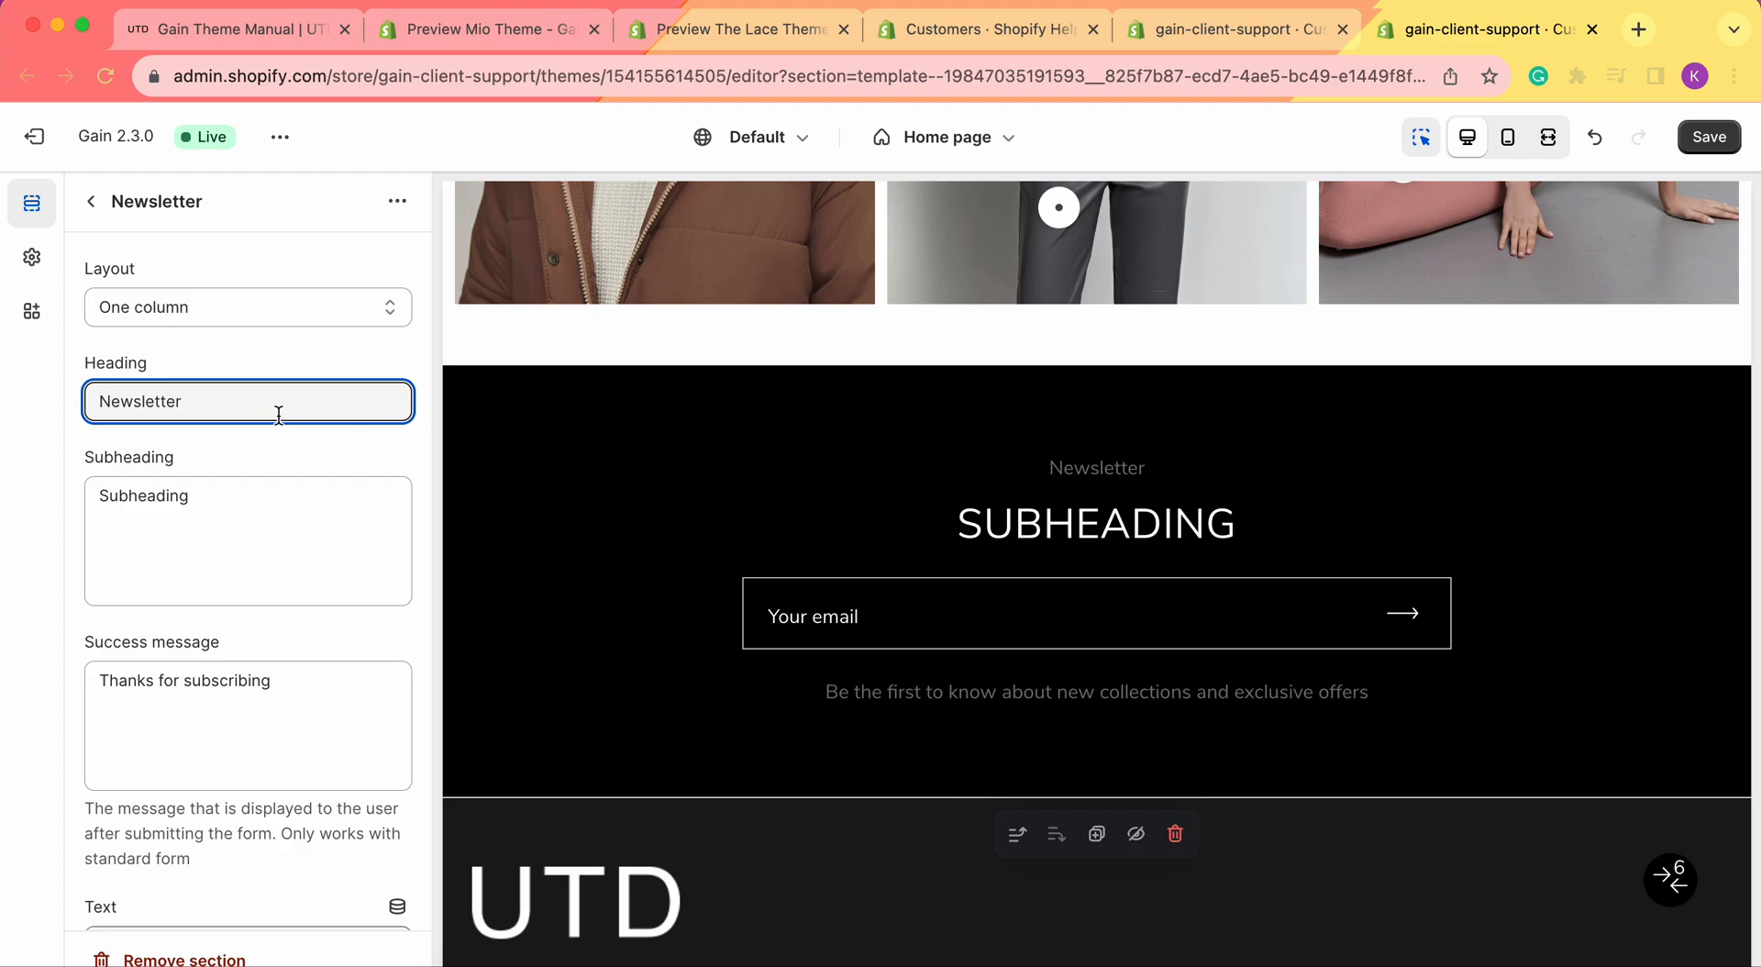
scroll(279, 415, down, 2)
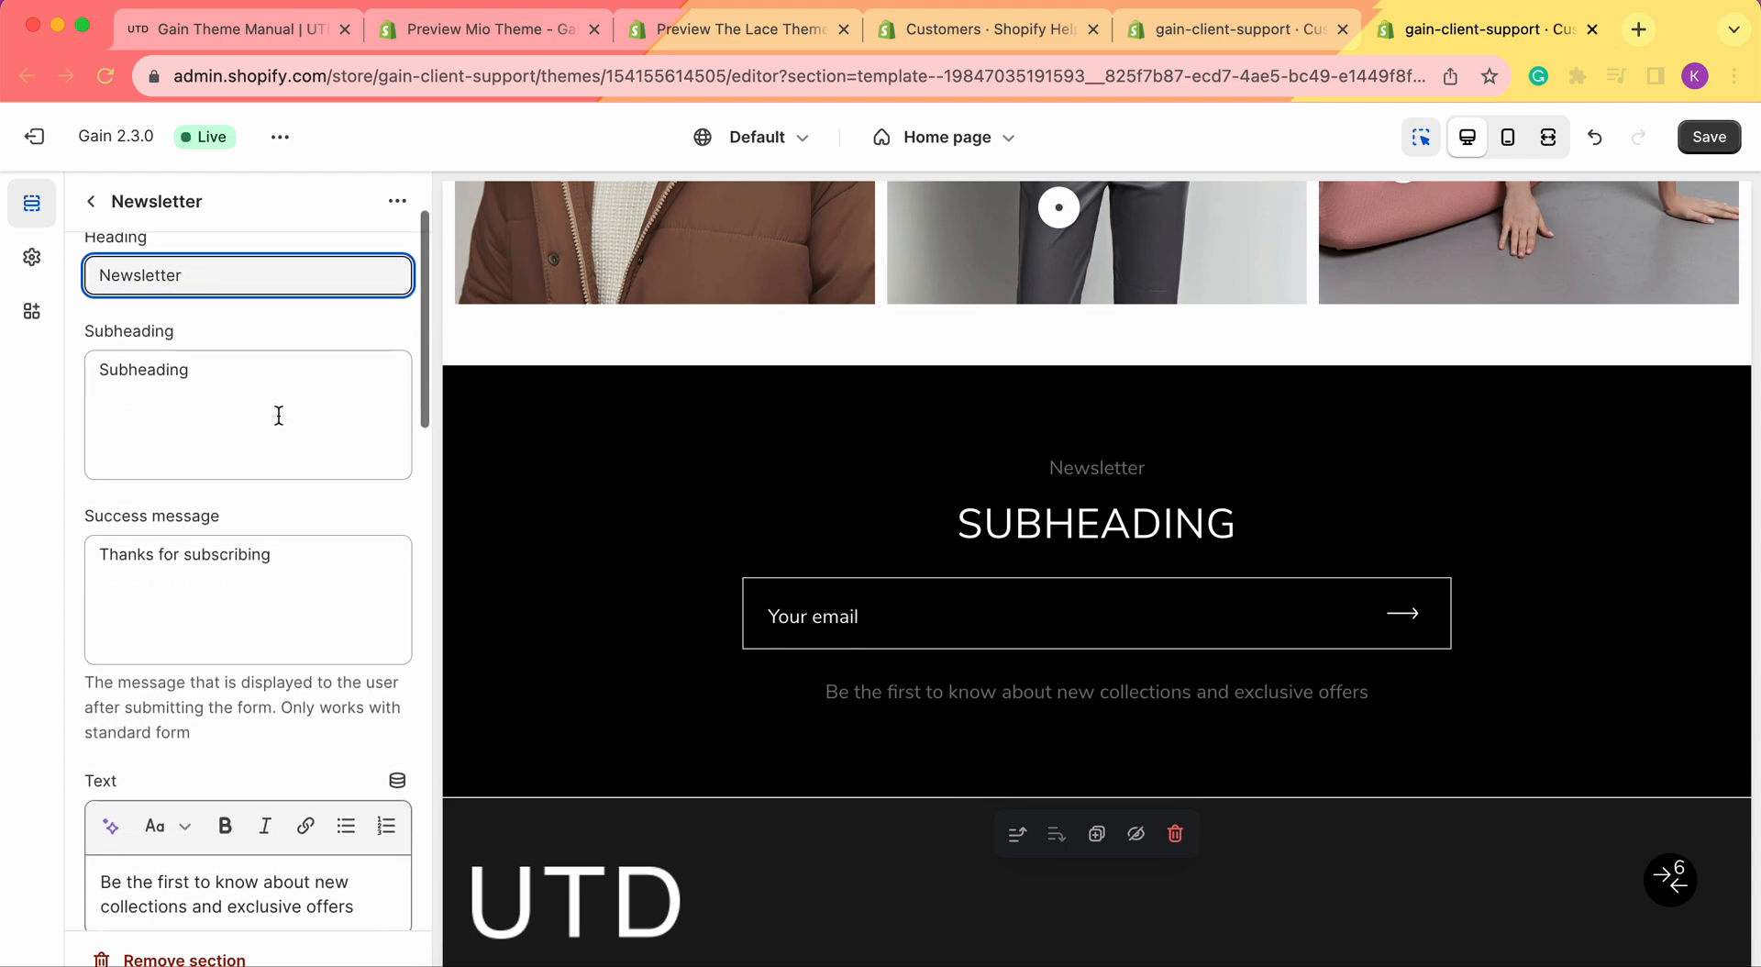
click(208, 409)
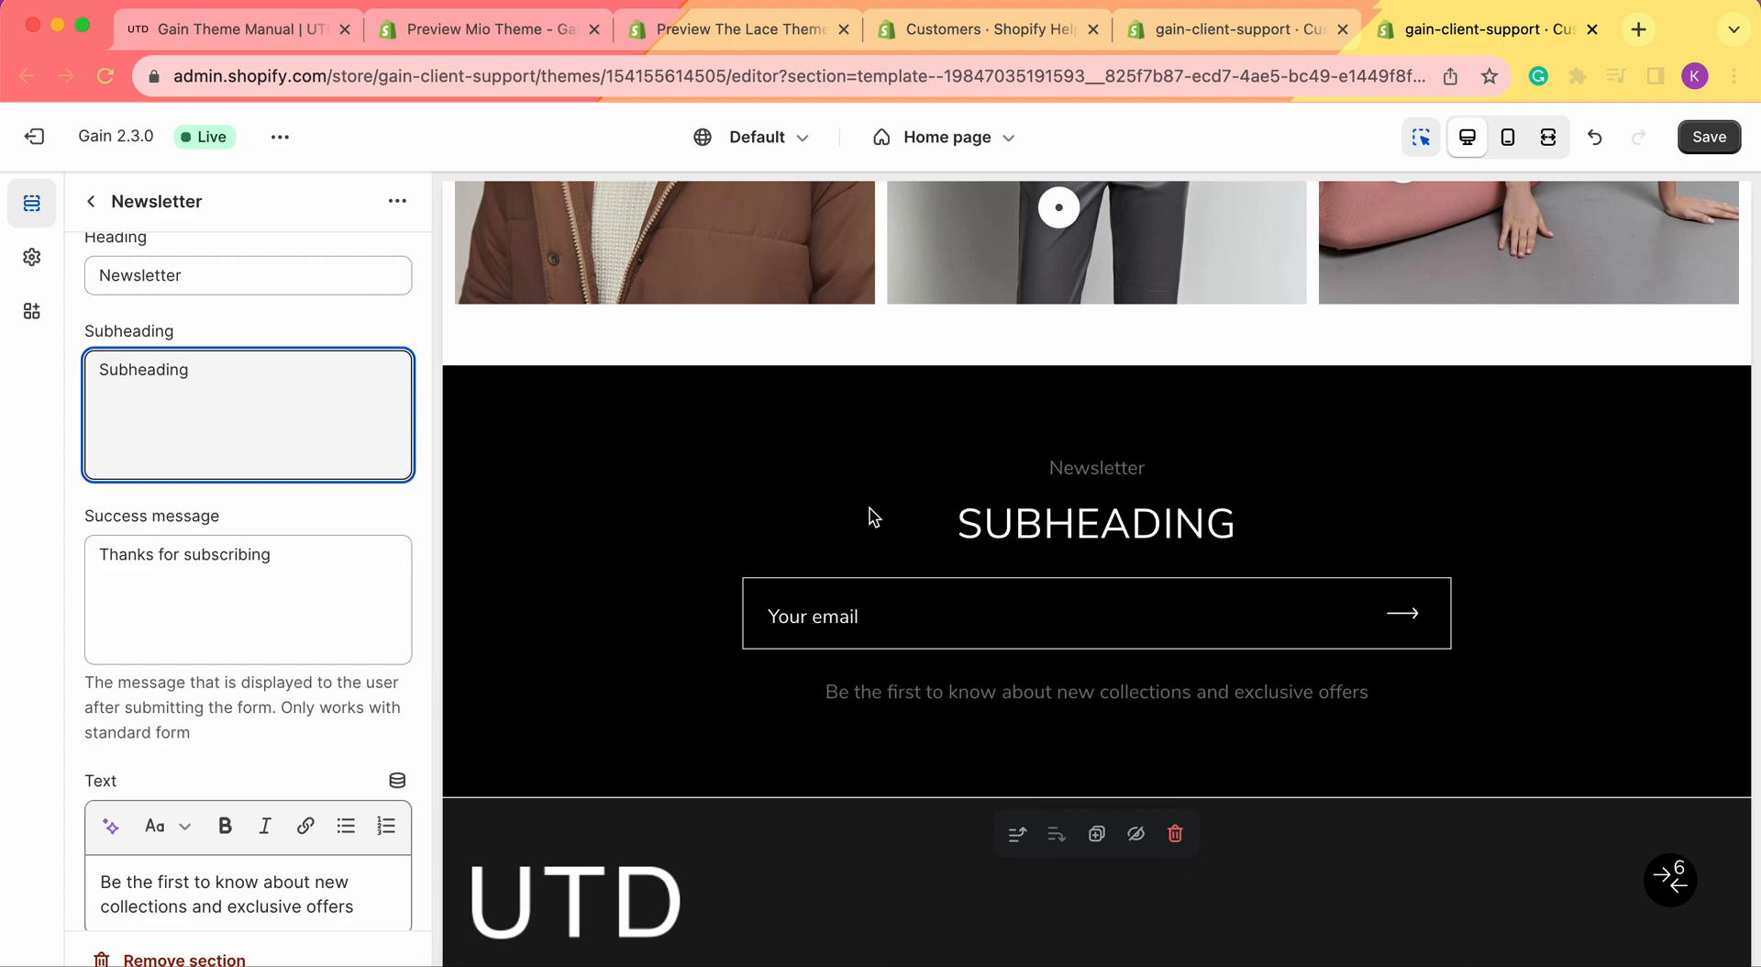
double_click(234, 366)
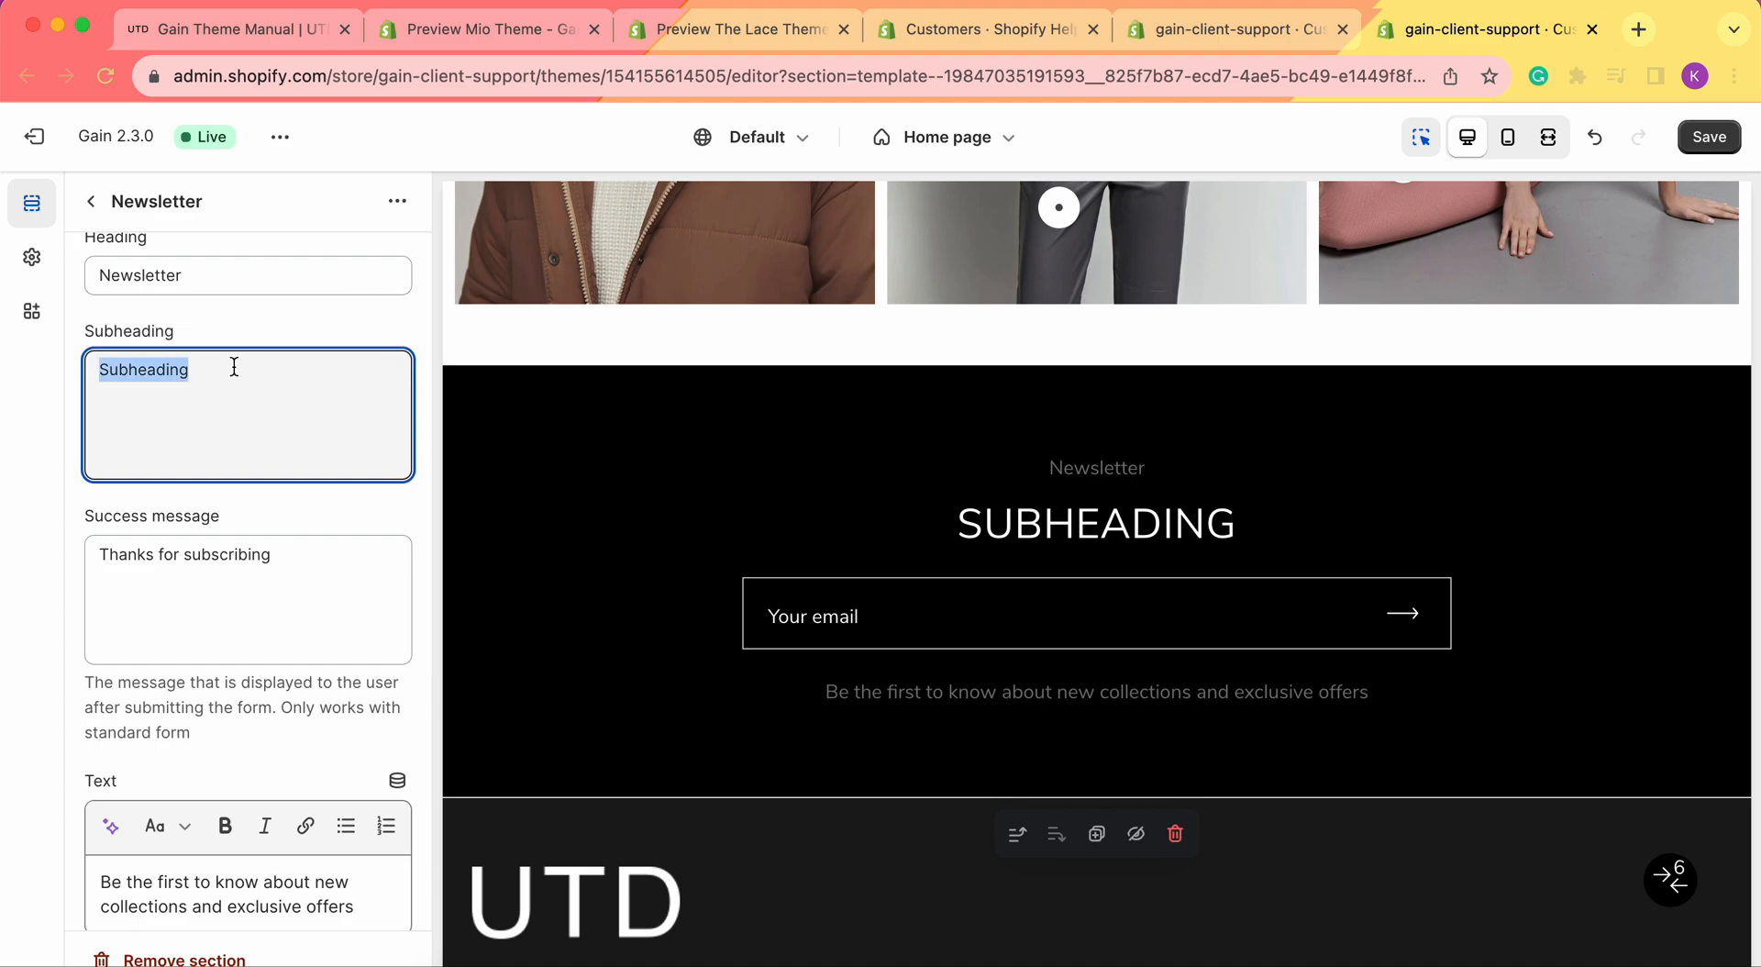
text(Sub)
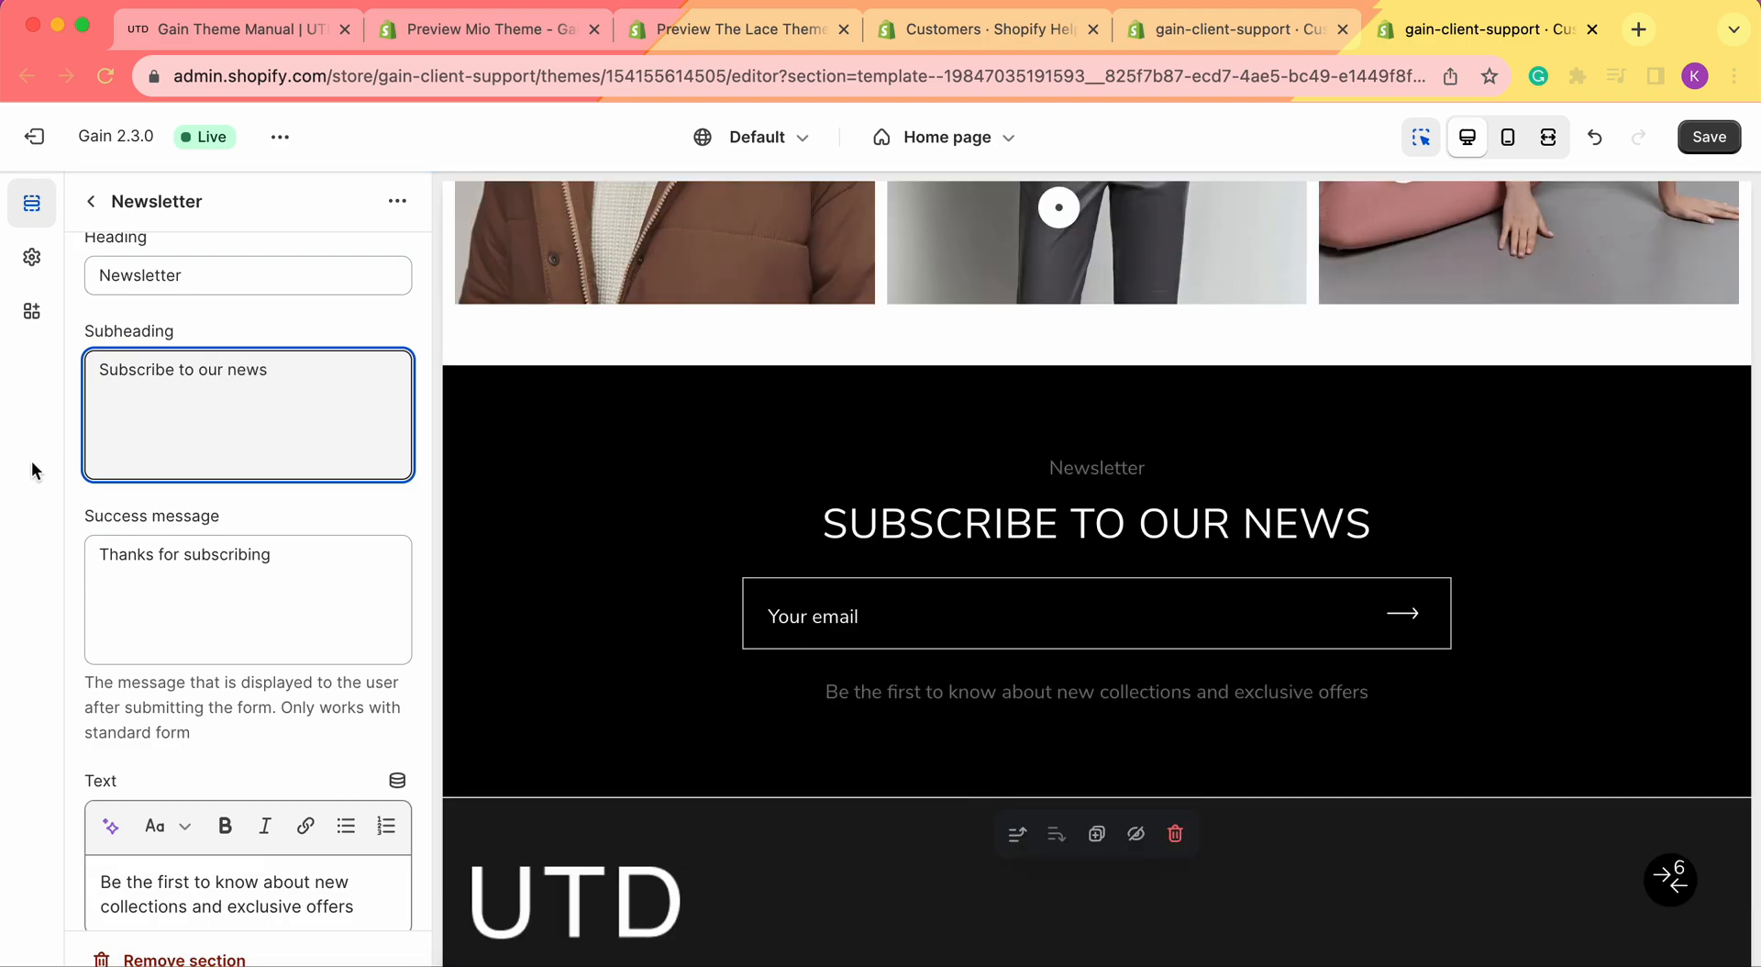
click(32, 470)
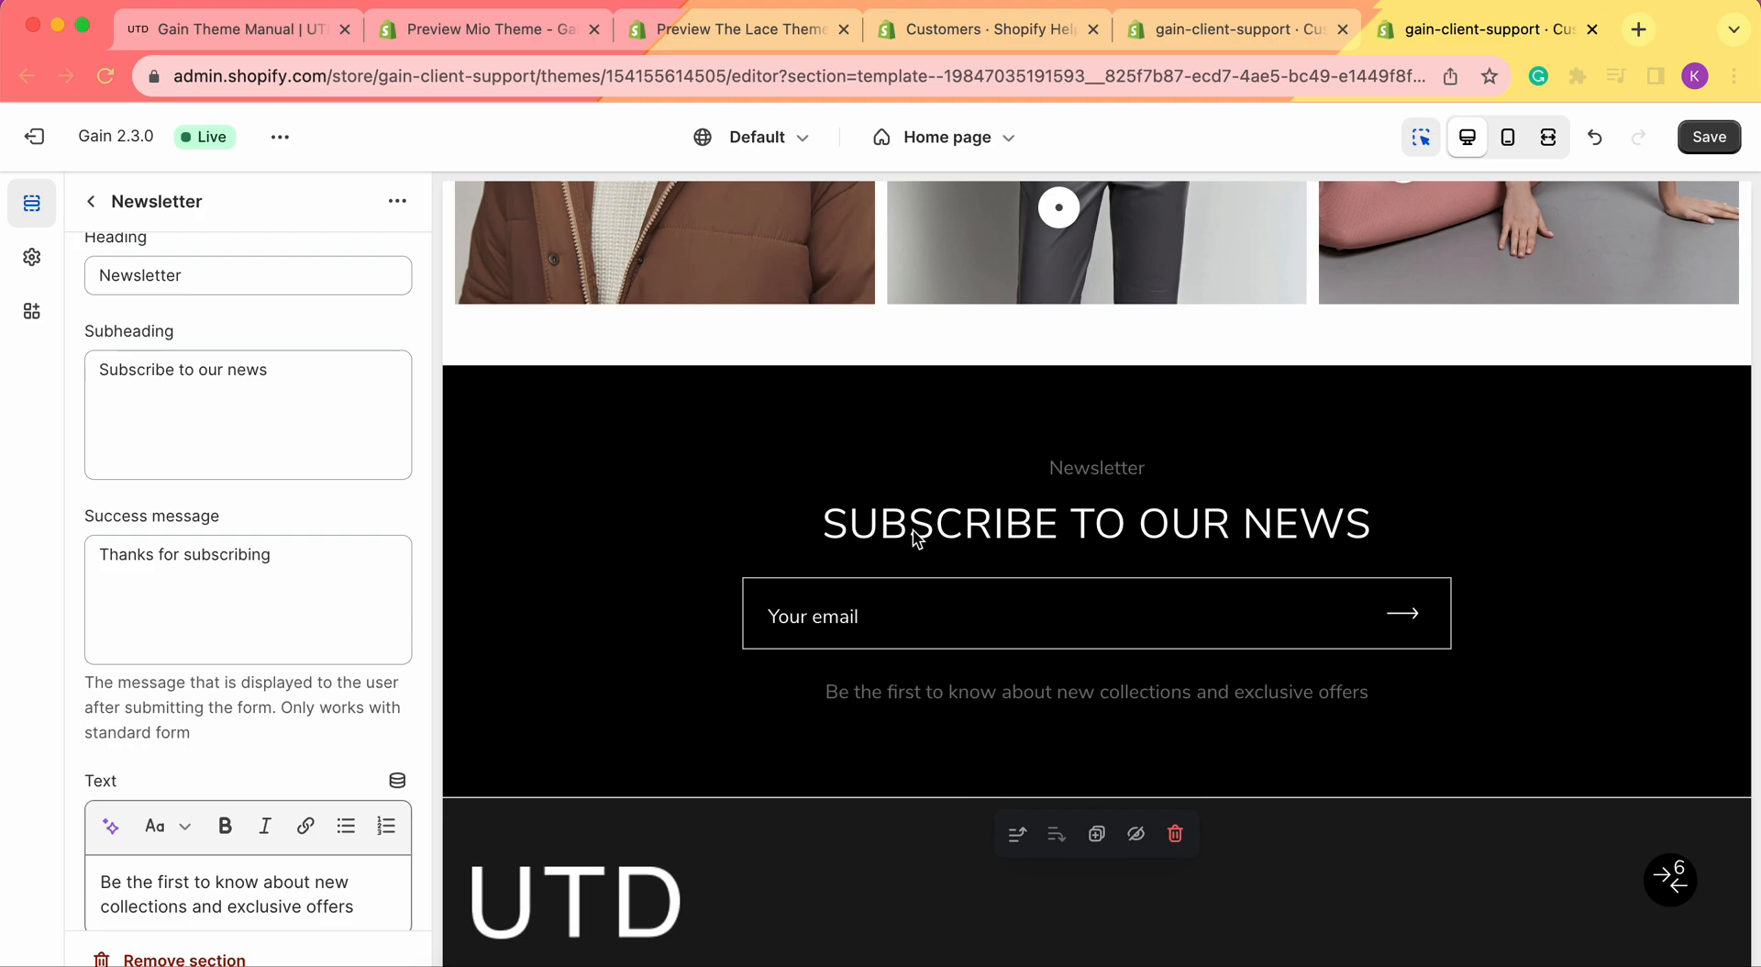
Examine the Newsletter section's success message, text and image settings.
scroll(247, 385, down, 3)
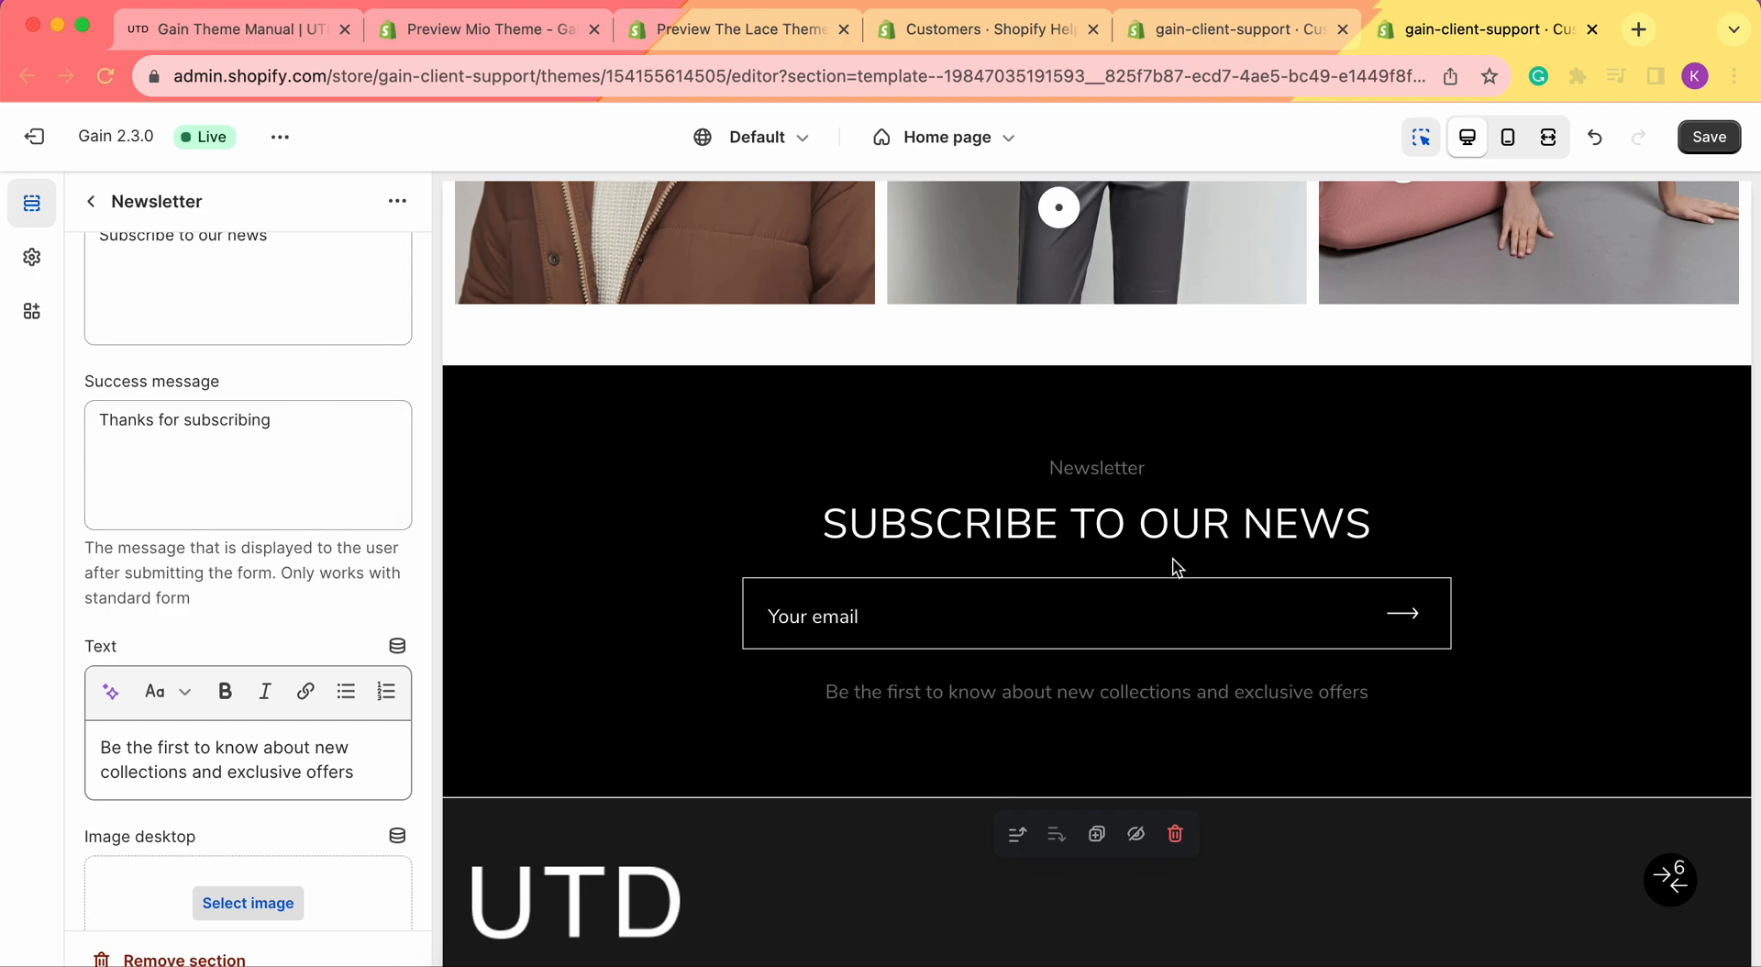
click(151, 464)
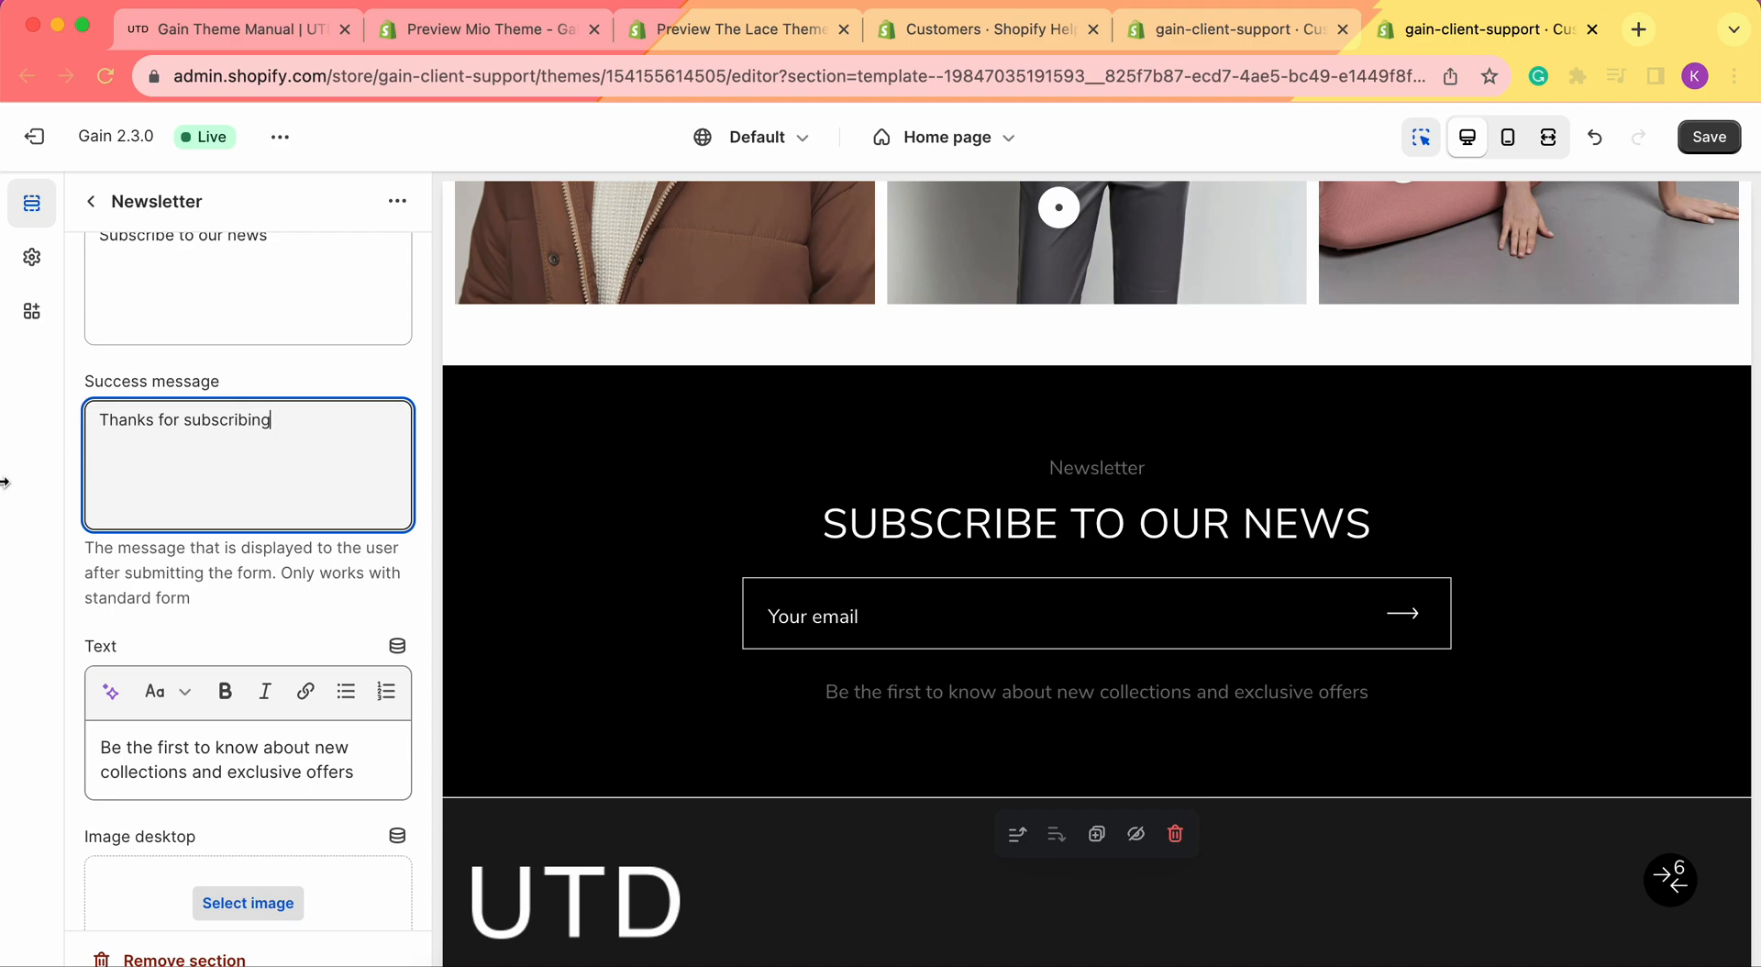
click(42, 477)
scroll(214, 472, down, 1)
scroll(214, 471, down, 2)
click(226, 598)
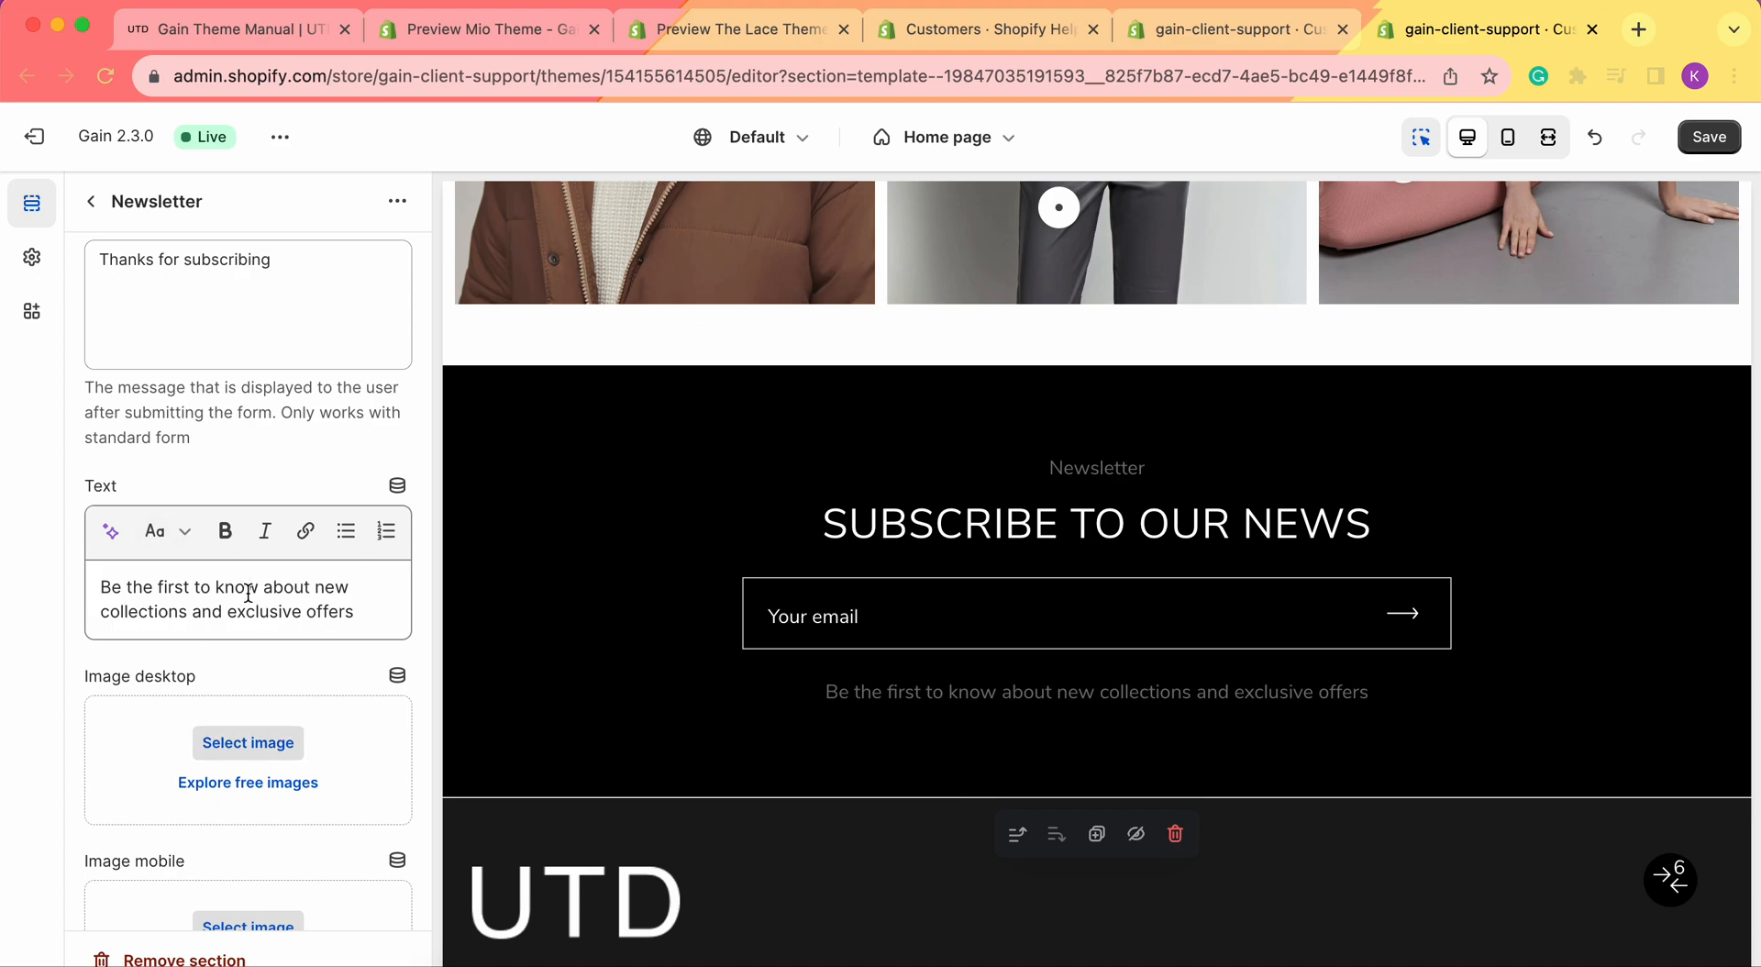
scroll(248, 594, down, 3)
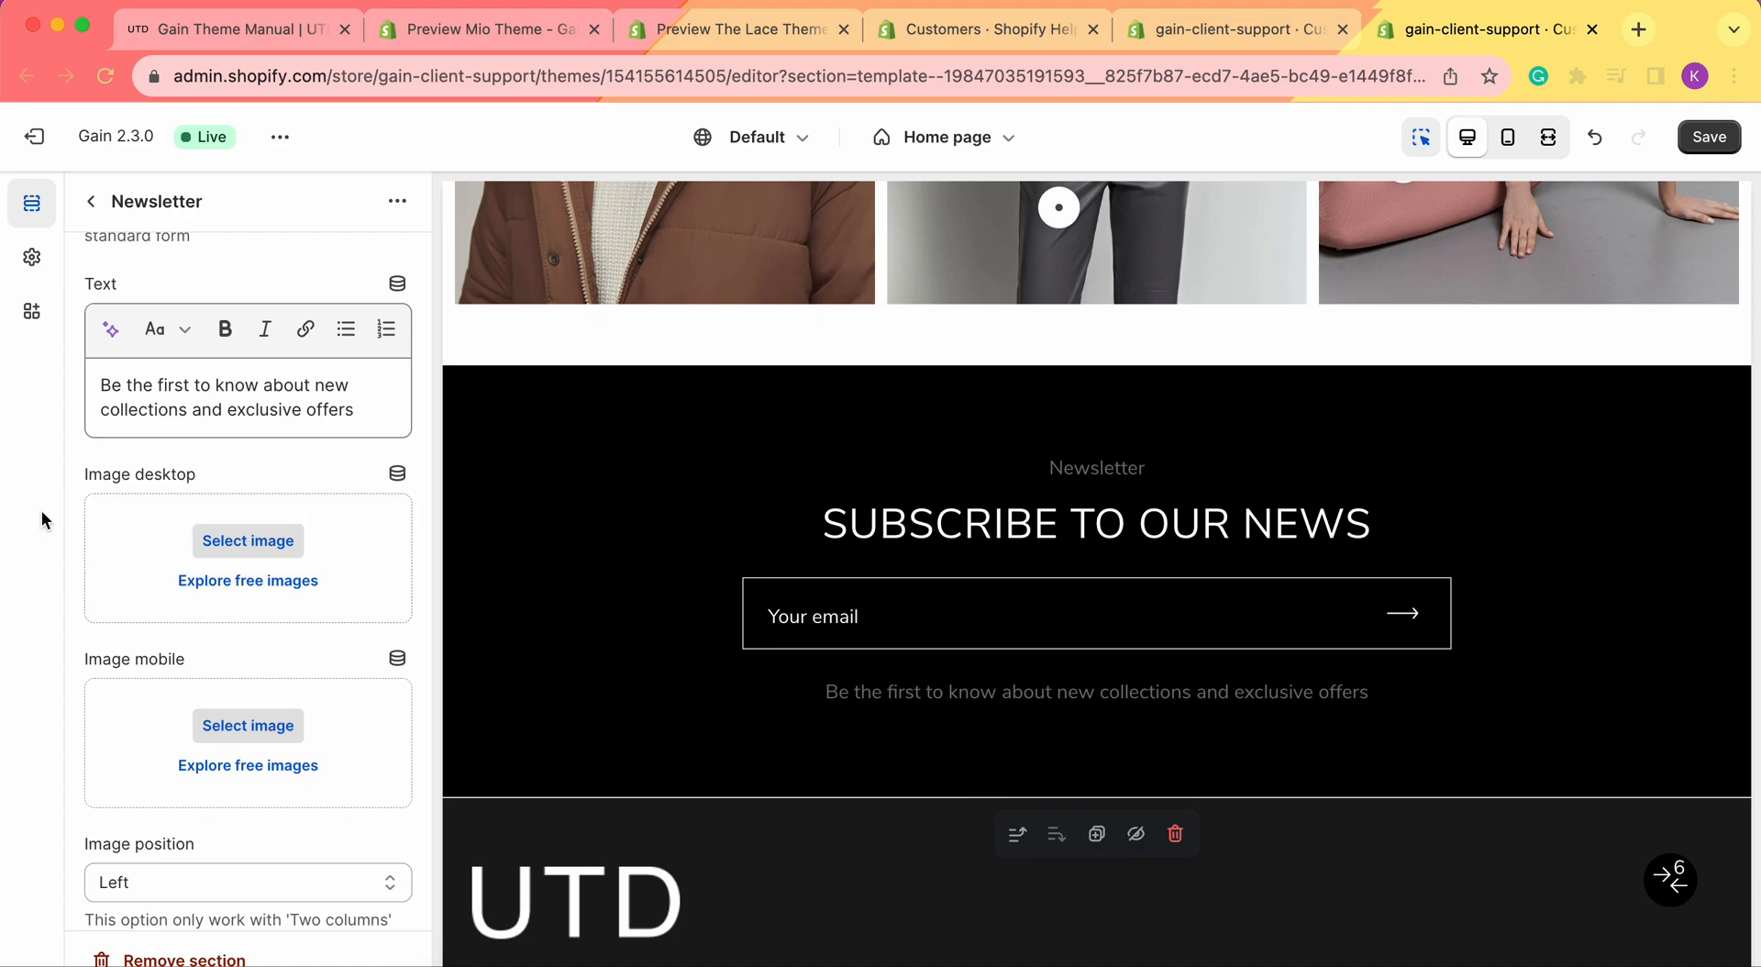
scroll(274, 513, up, 1)
scroll(273, 513, down, 1)
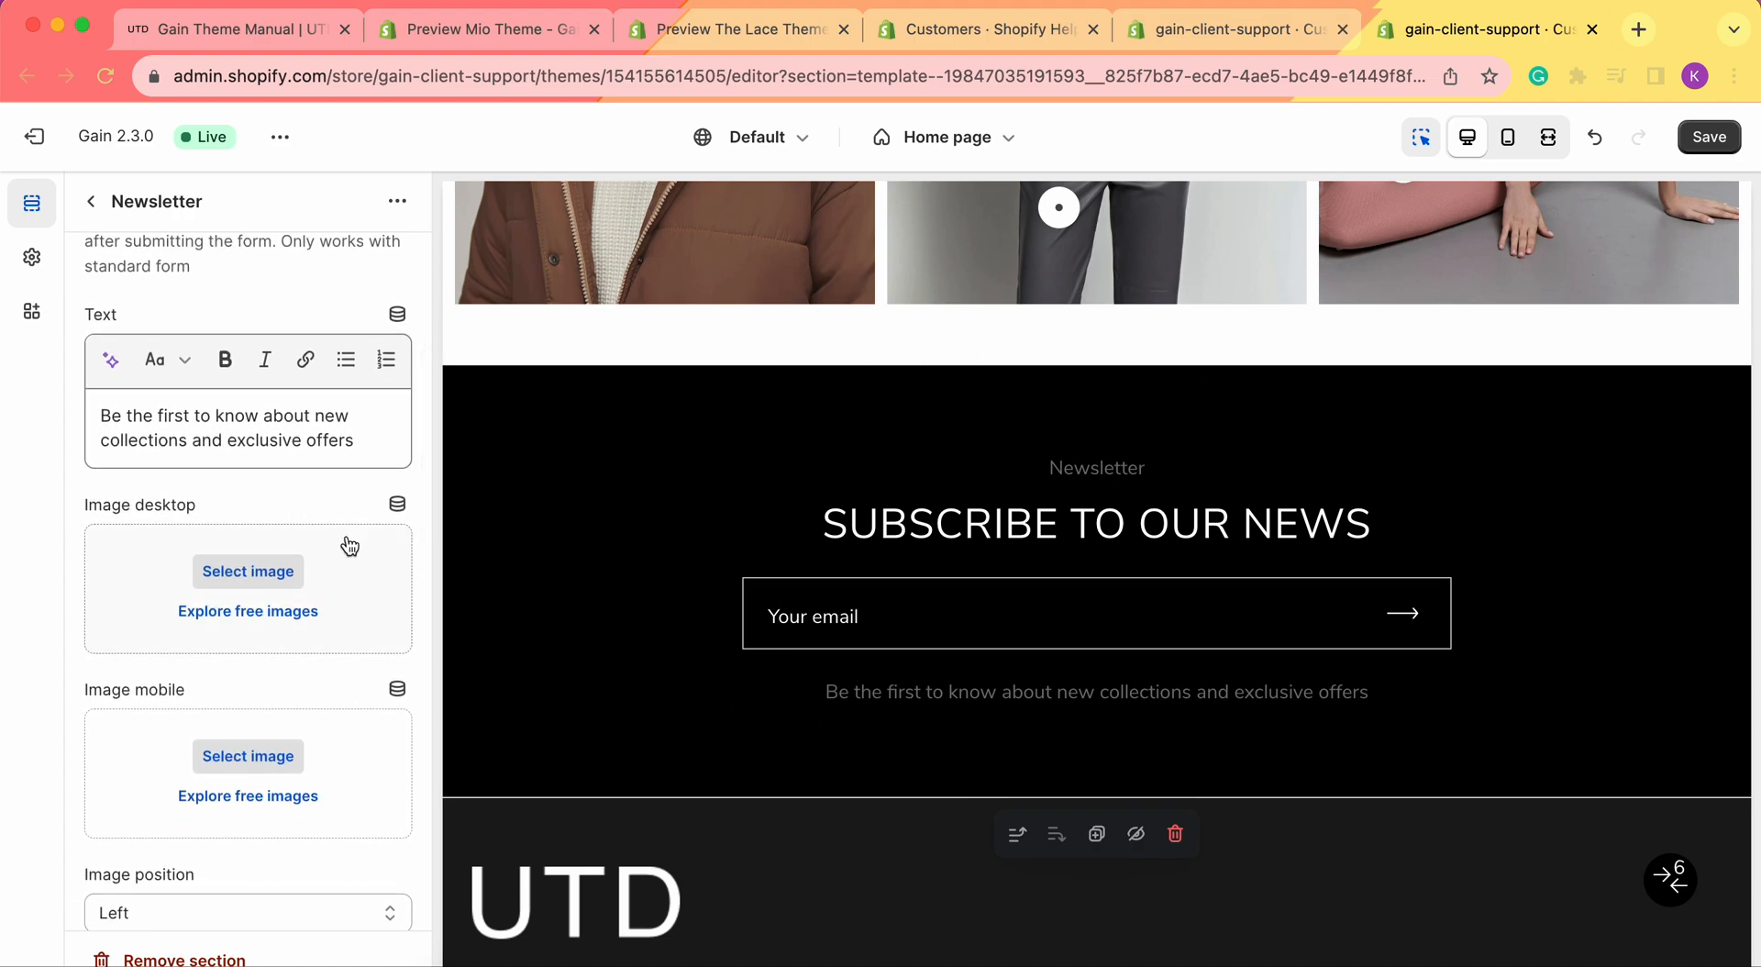
scroll(174, 541, up, 9)
scroll(188, 330, down, 10)
scroll(196, 356, up, 4)
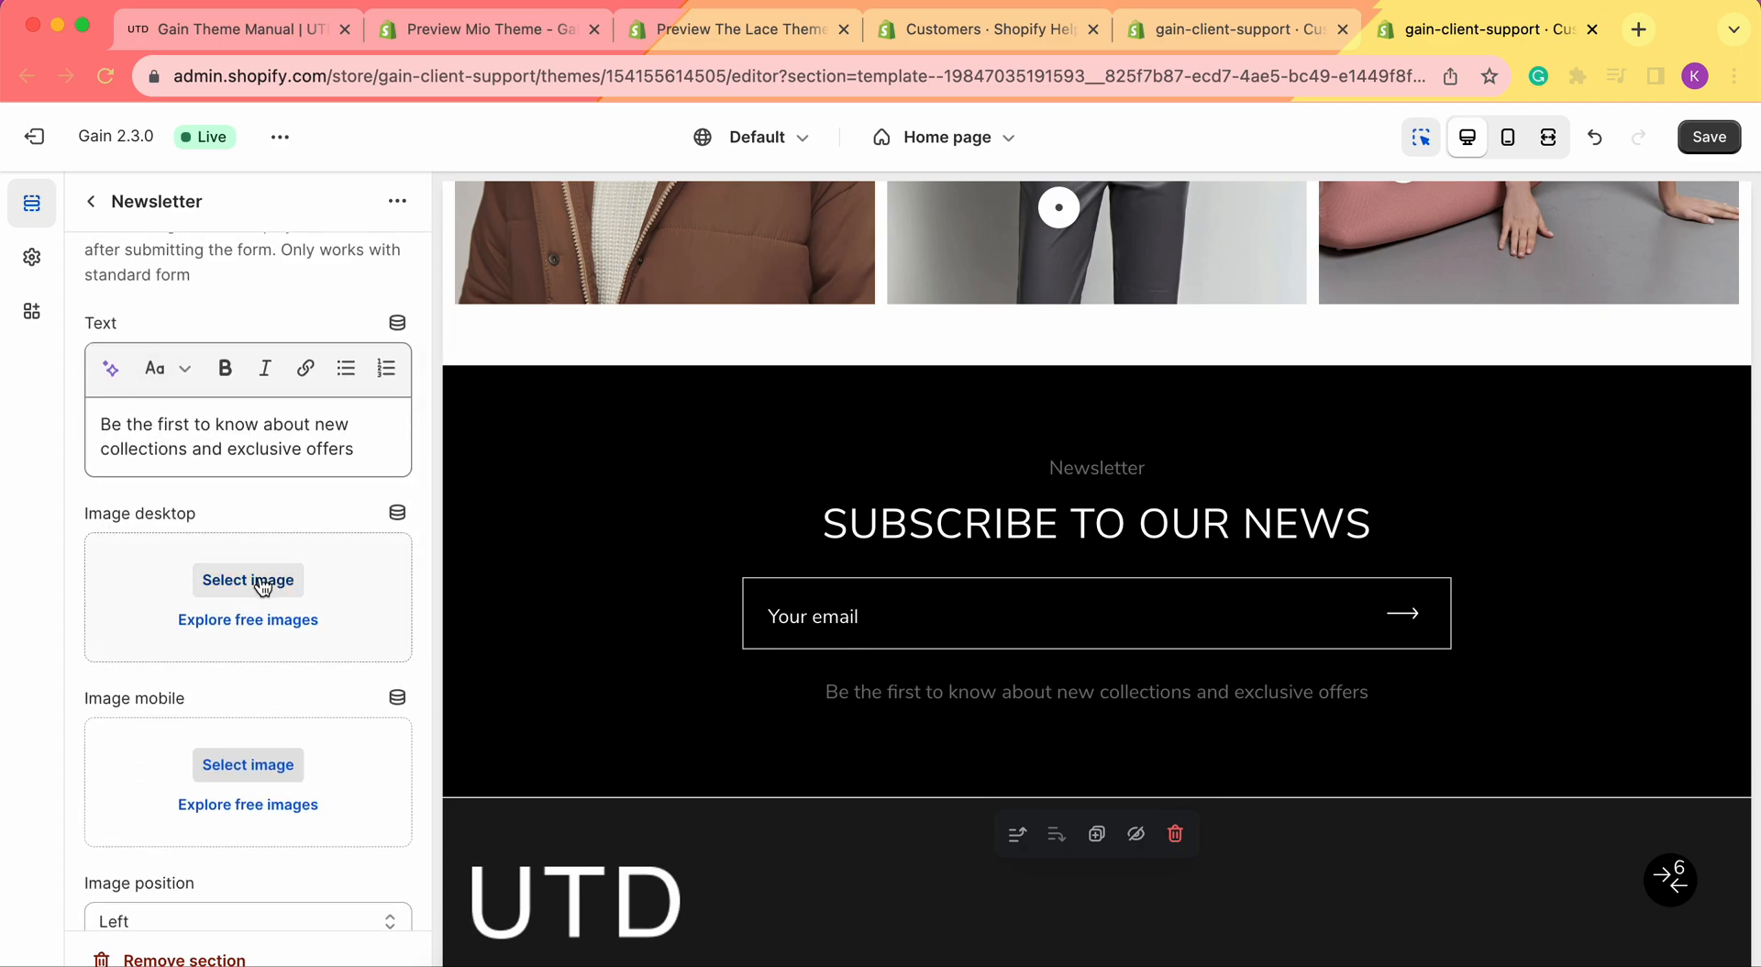
Set the Newsletter section's desktop image to horizontal-lines-photography-3 from the store library.
click(261, 586)
scroll(956, 496, down, 5)
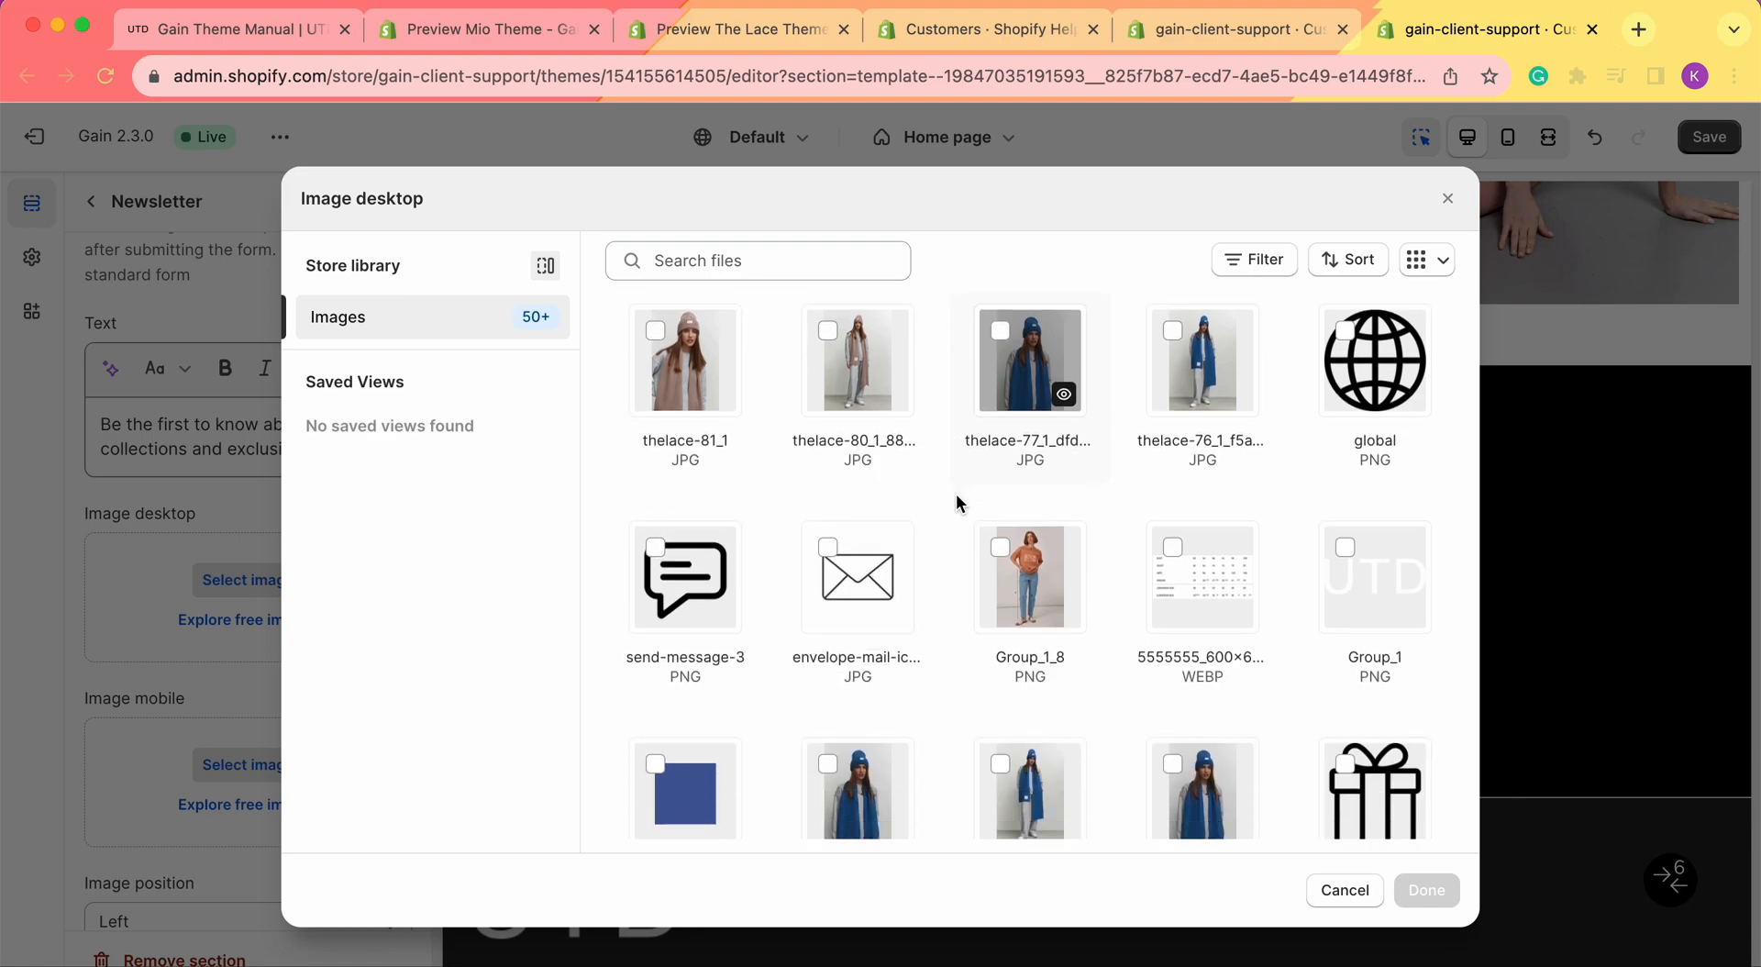
scroll(956, 493, down, 3)
click(856, 527)
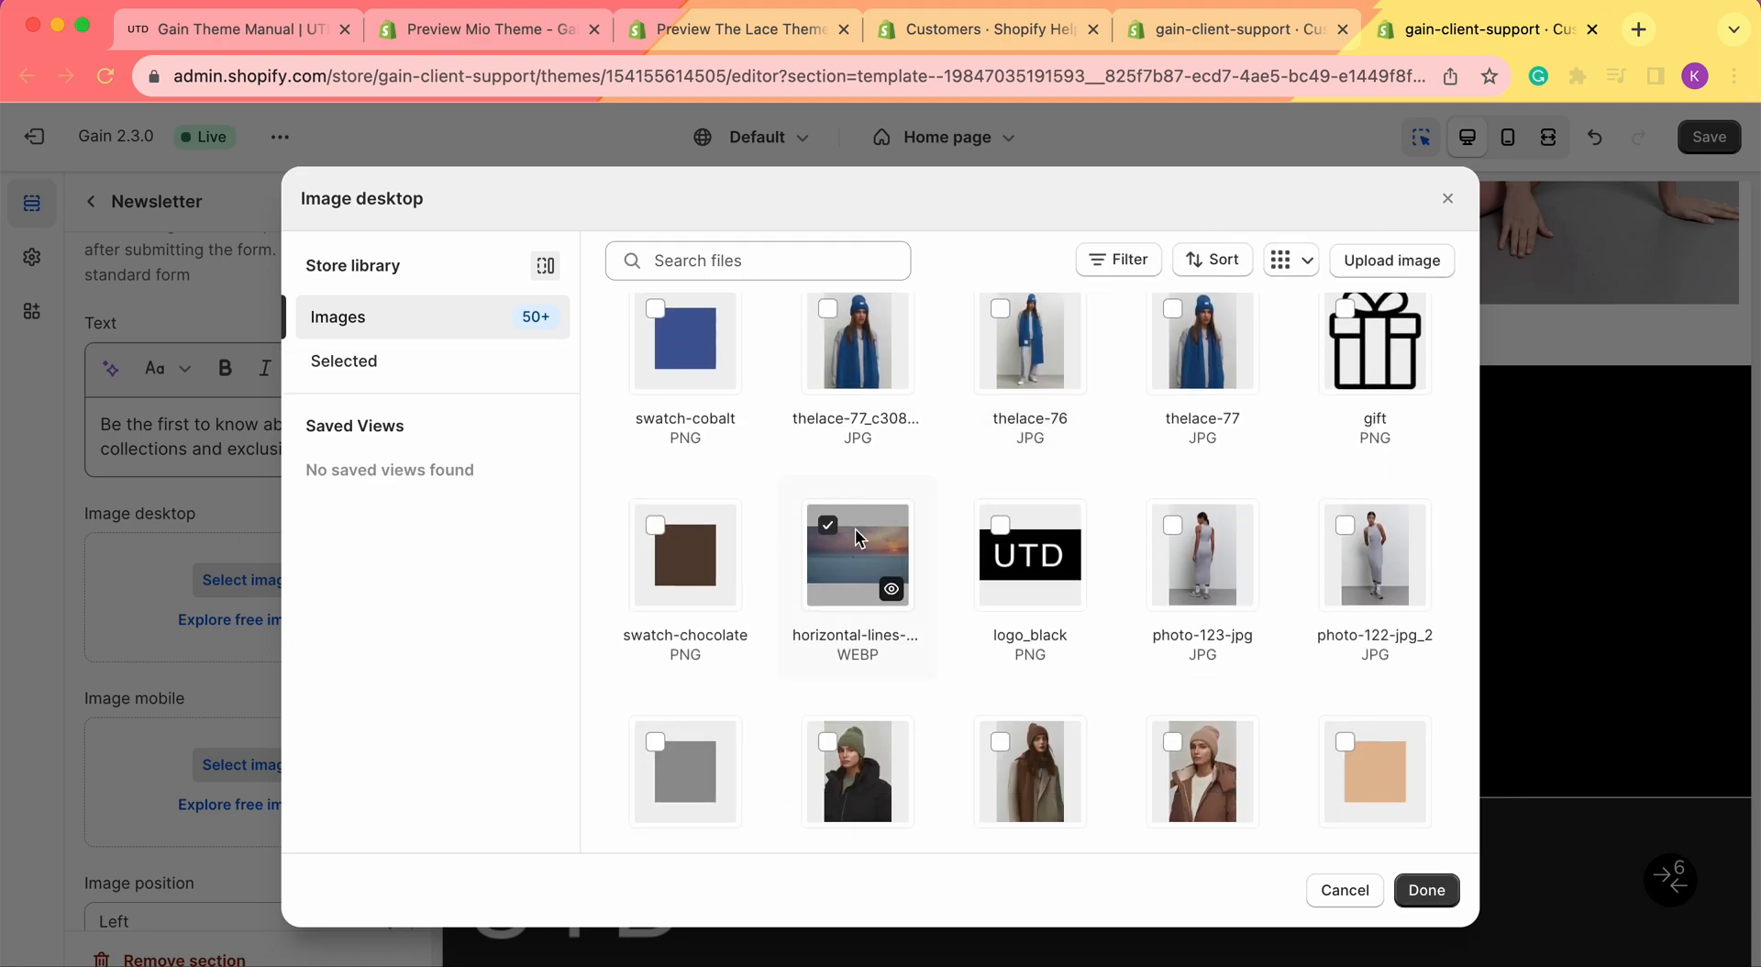
click(1433, 882)
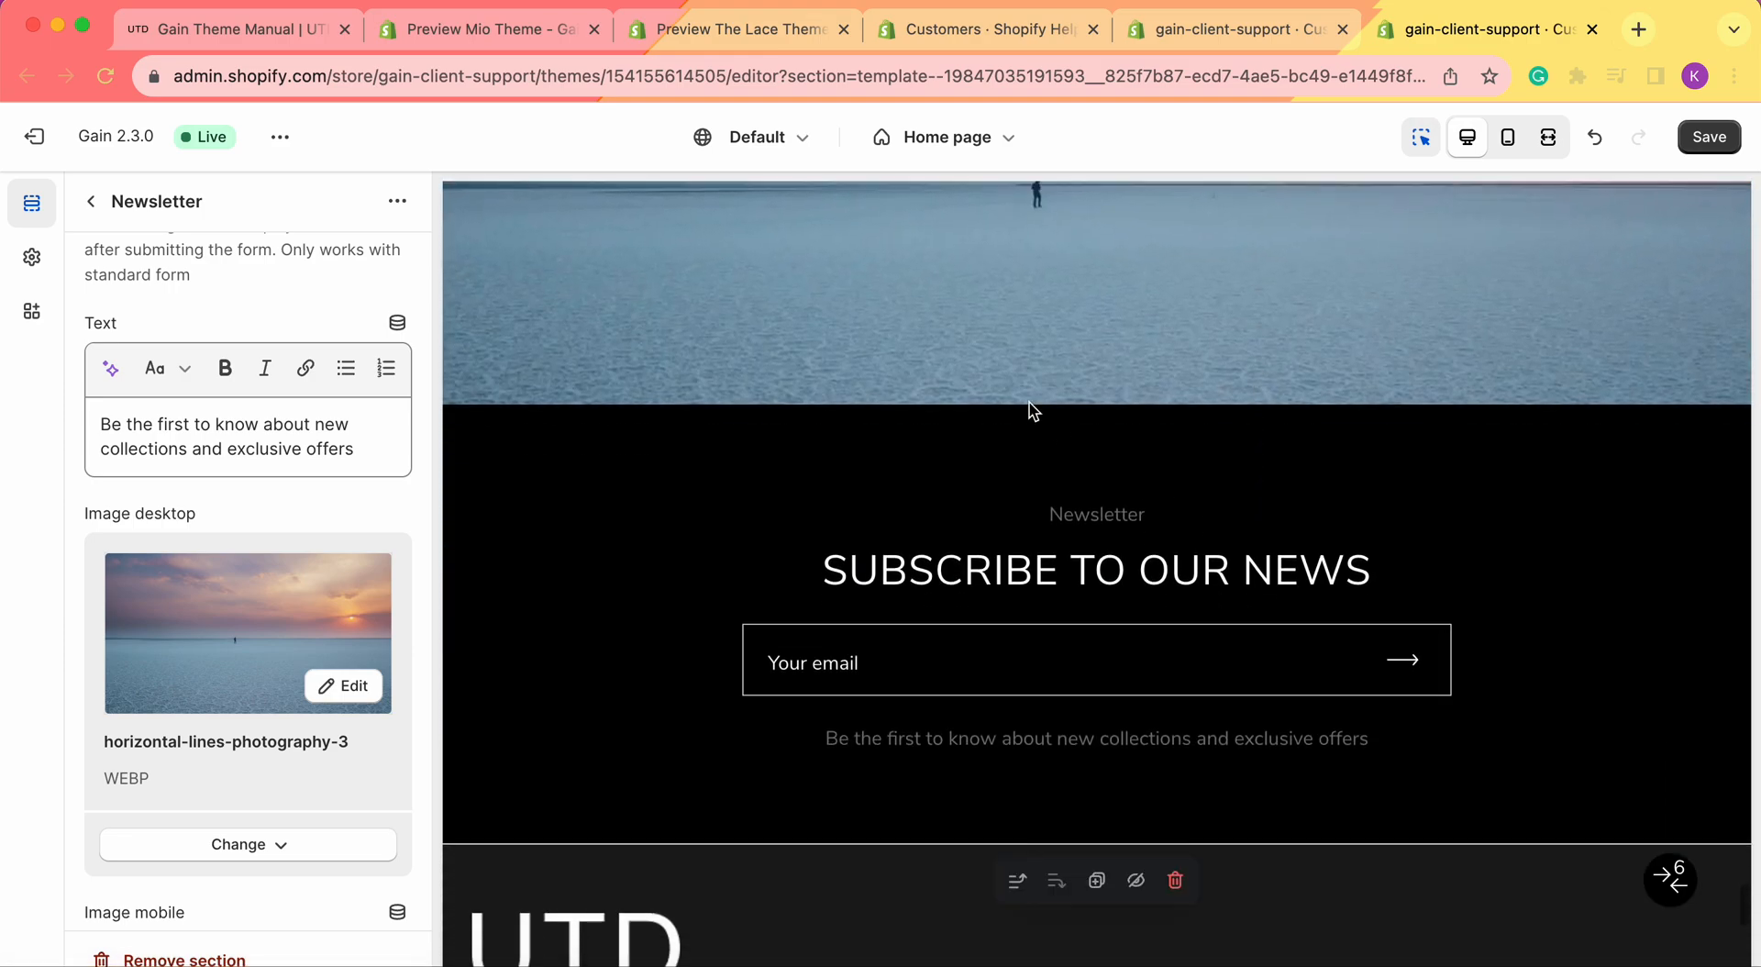
Set the Newsletter section's layout to Two columns so the image sits beside the signup form.
scroll(240, 425, down, 5)
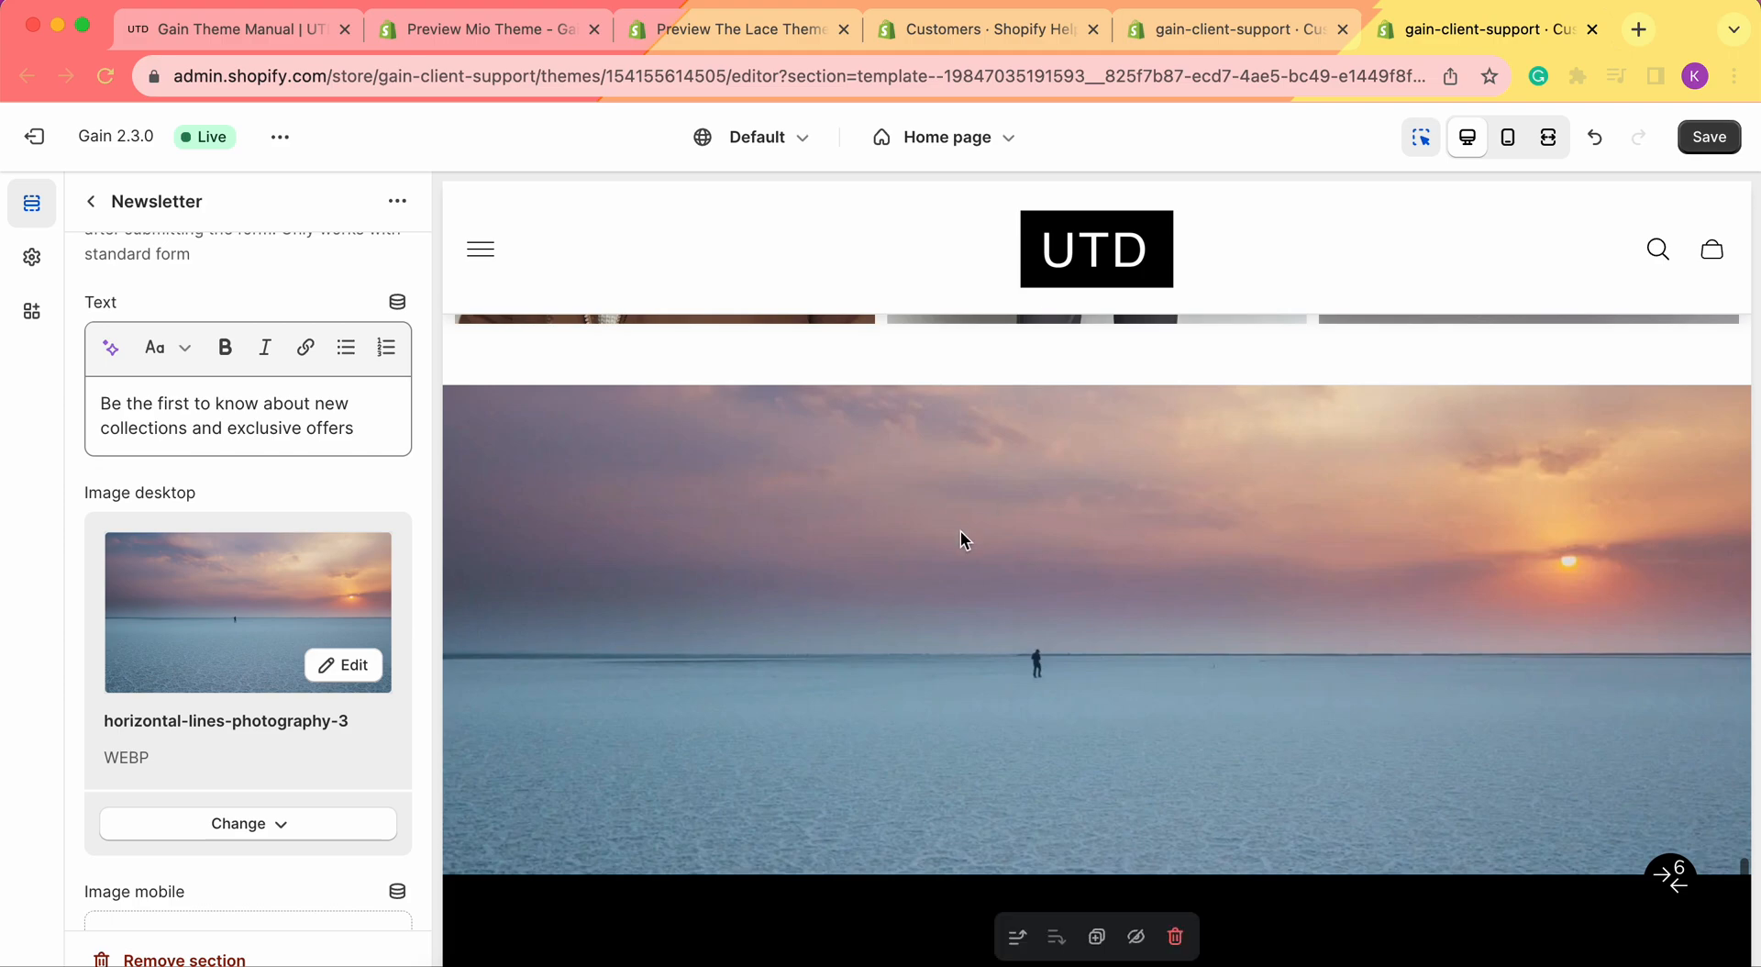
scroll(1165, 549, down, 5)
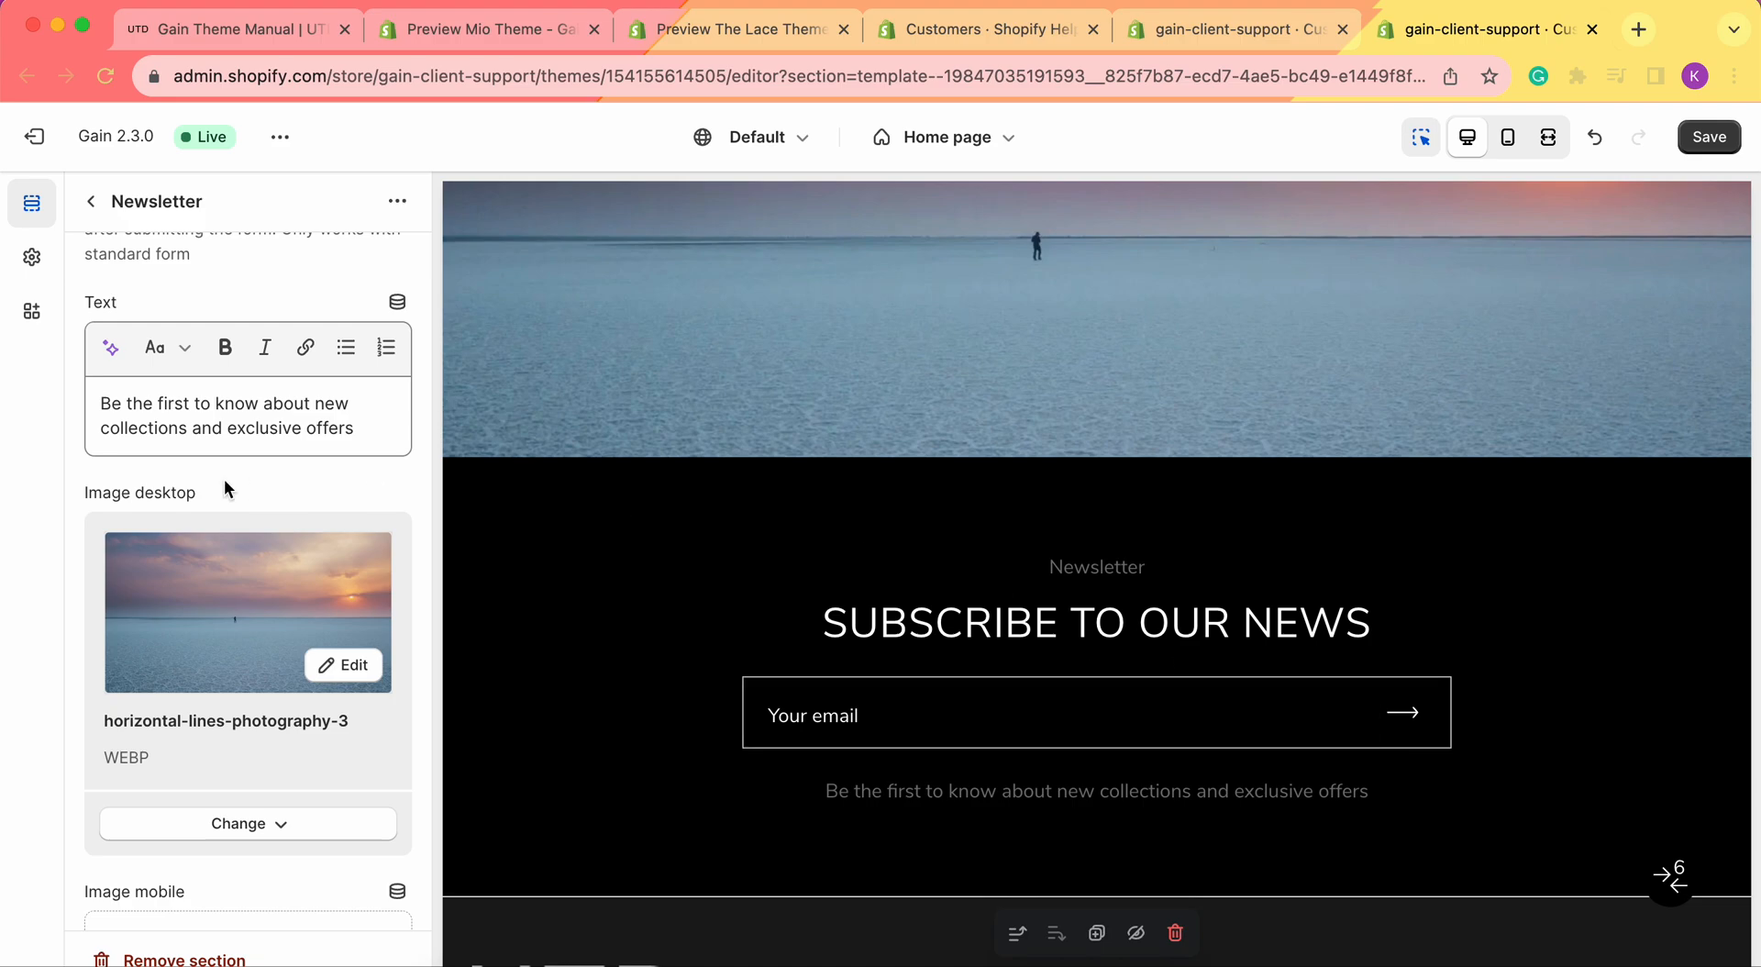
scroll(225, 486, down, 1)
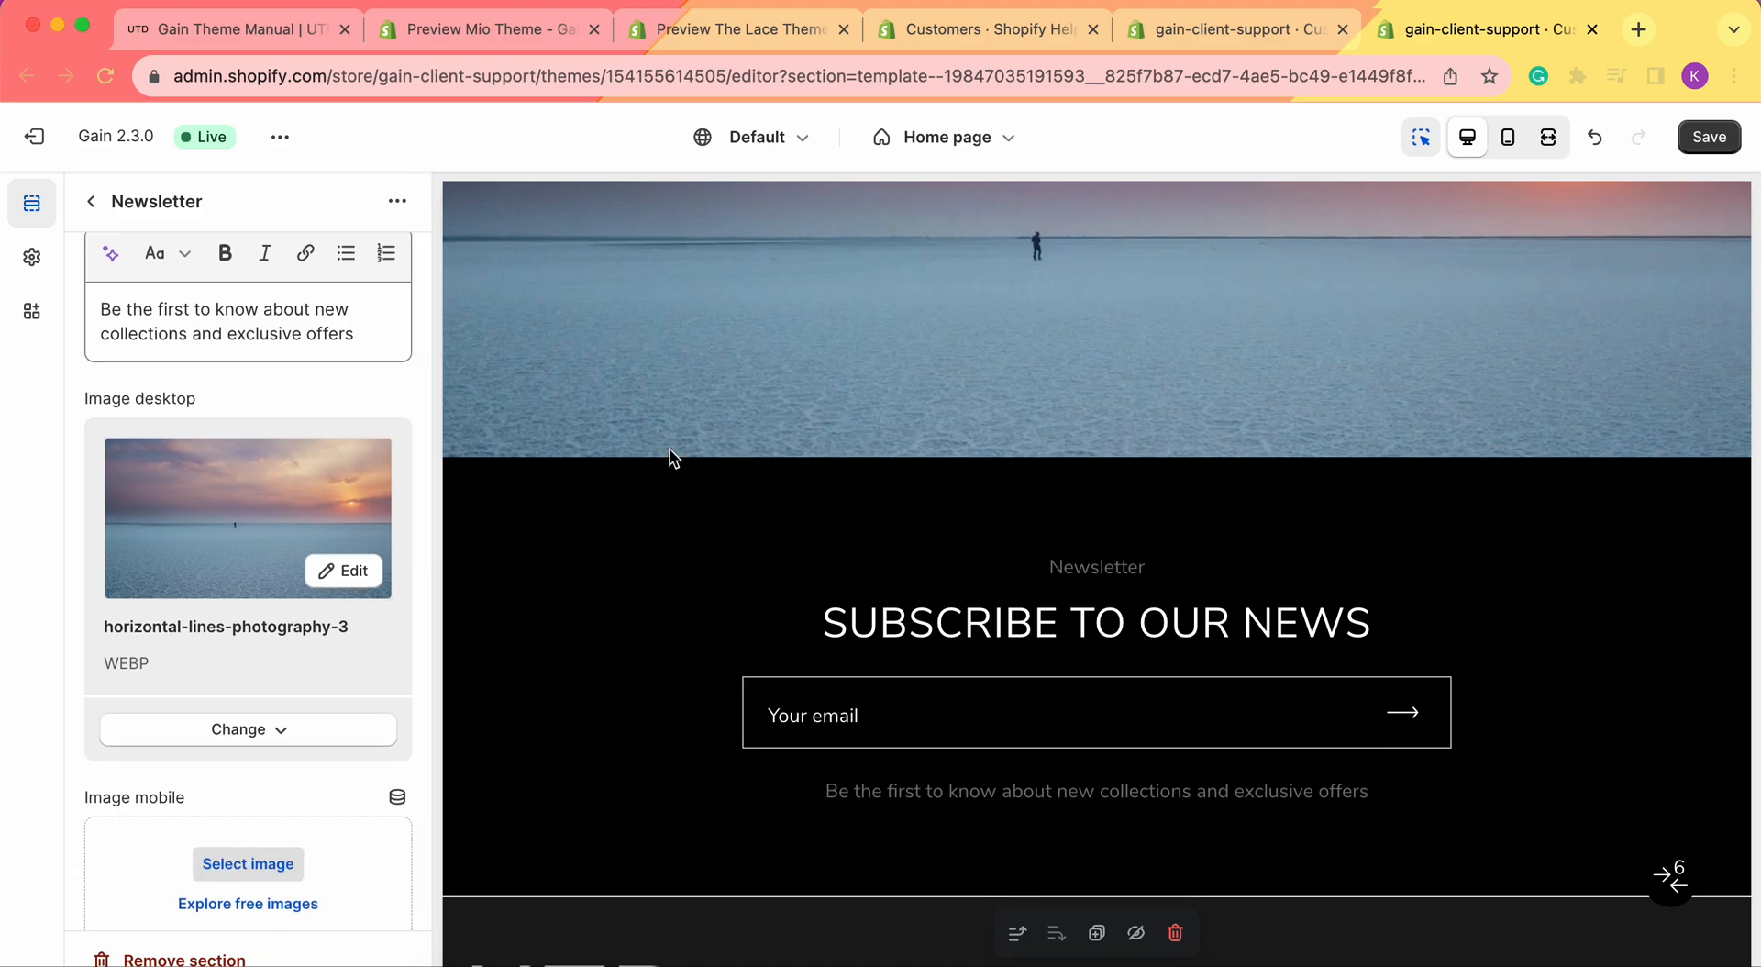
scroll(266, 404, up, 5)
click(193, 317)
click(193, 337)
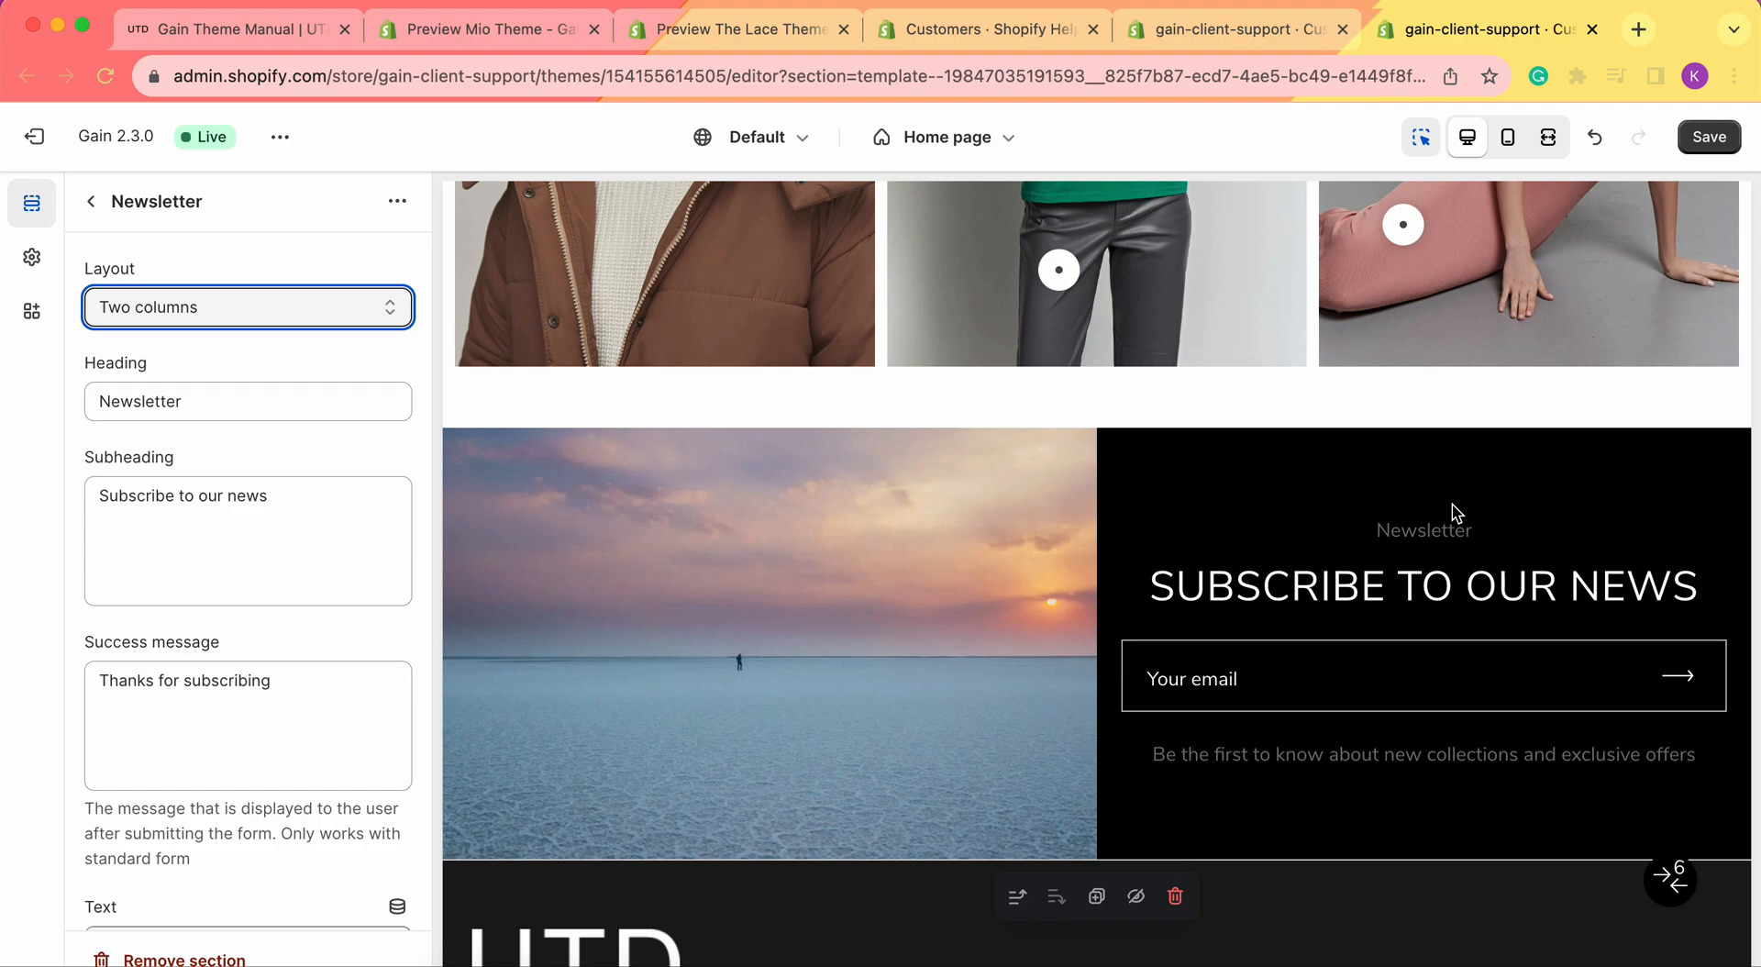
Try the Newsletter section's image position set to Right, and return it to Left.
scroll(191, 647, down, 8)
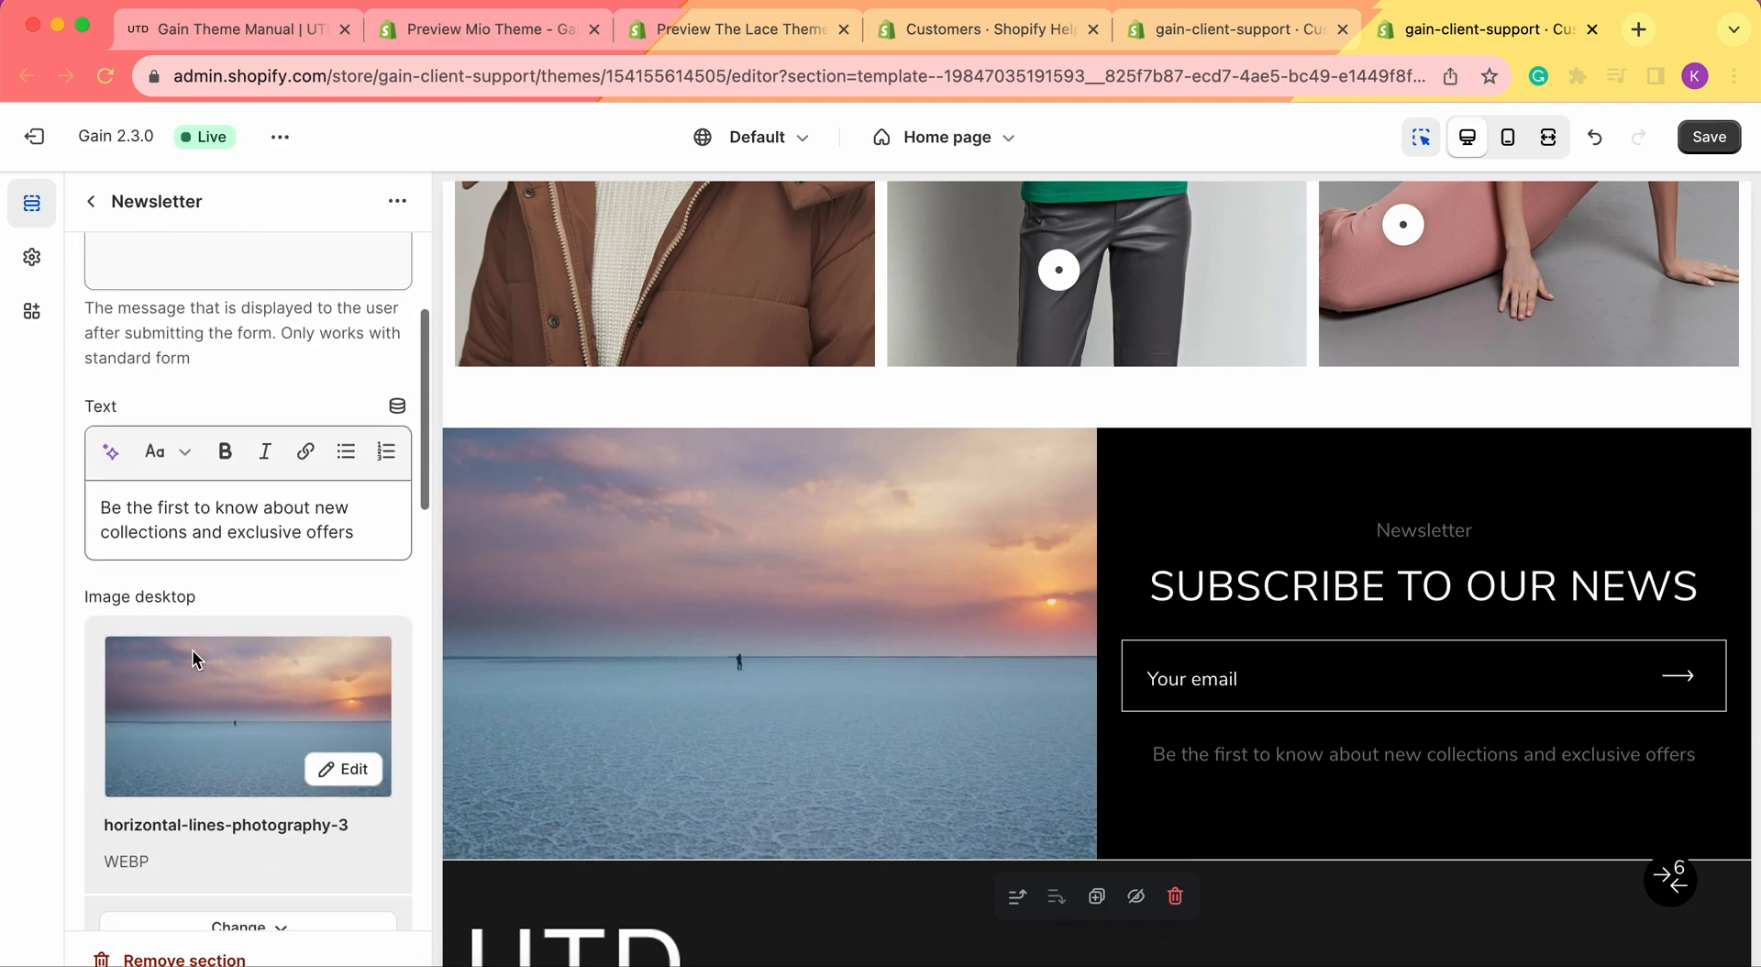
scroll(191, 648, down, 3)
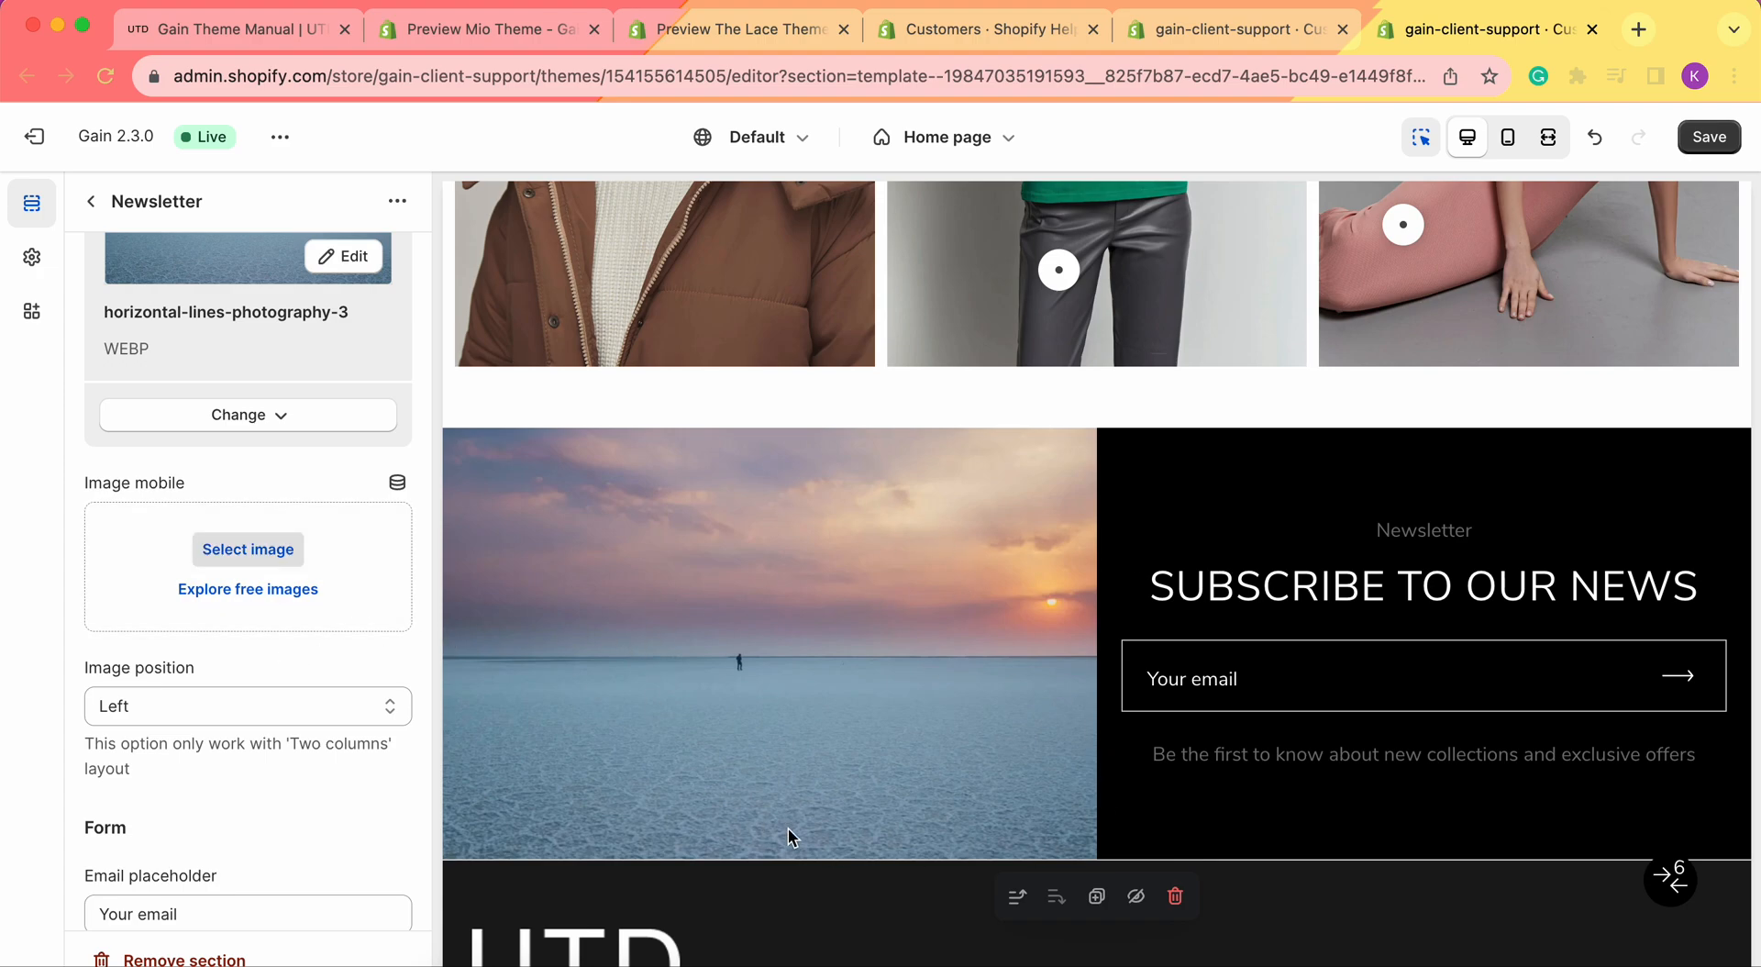
click(227, 554)
click(213, 569)
scroll(256, 610, down, 1)
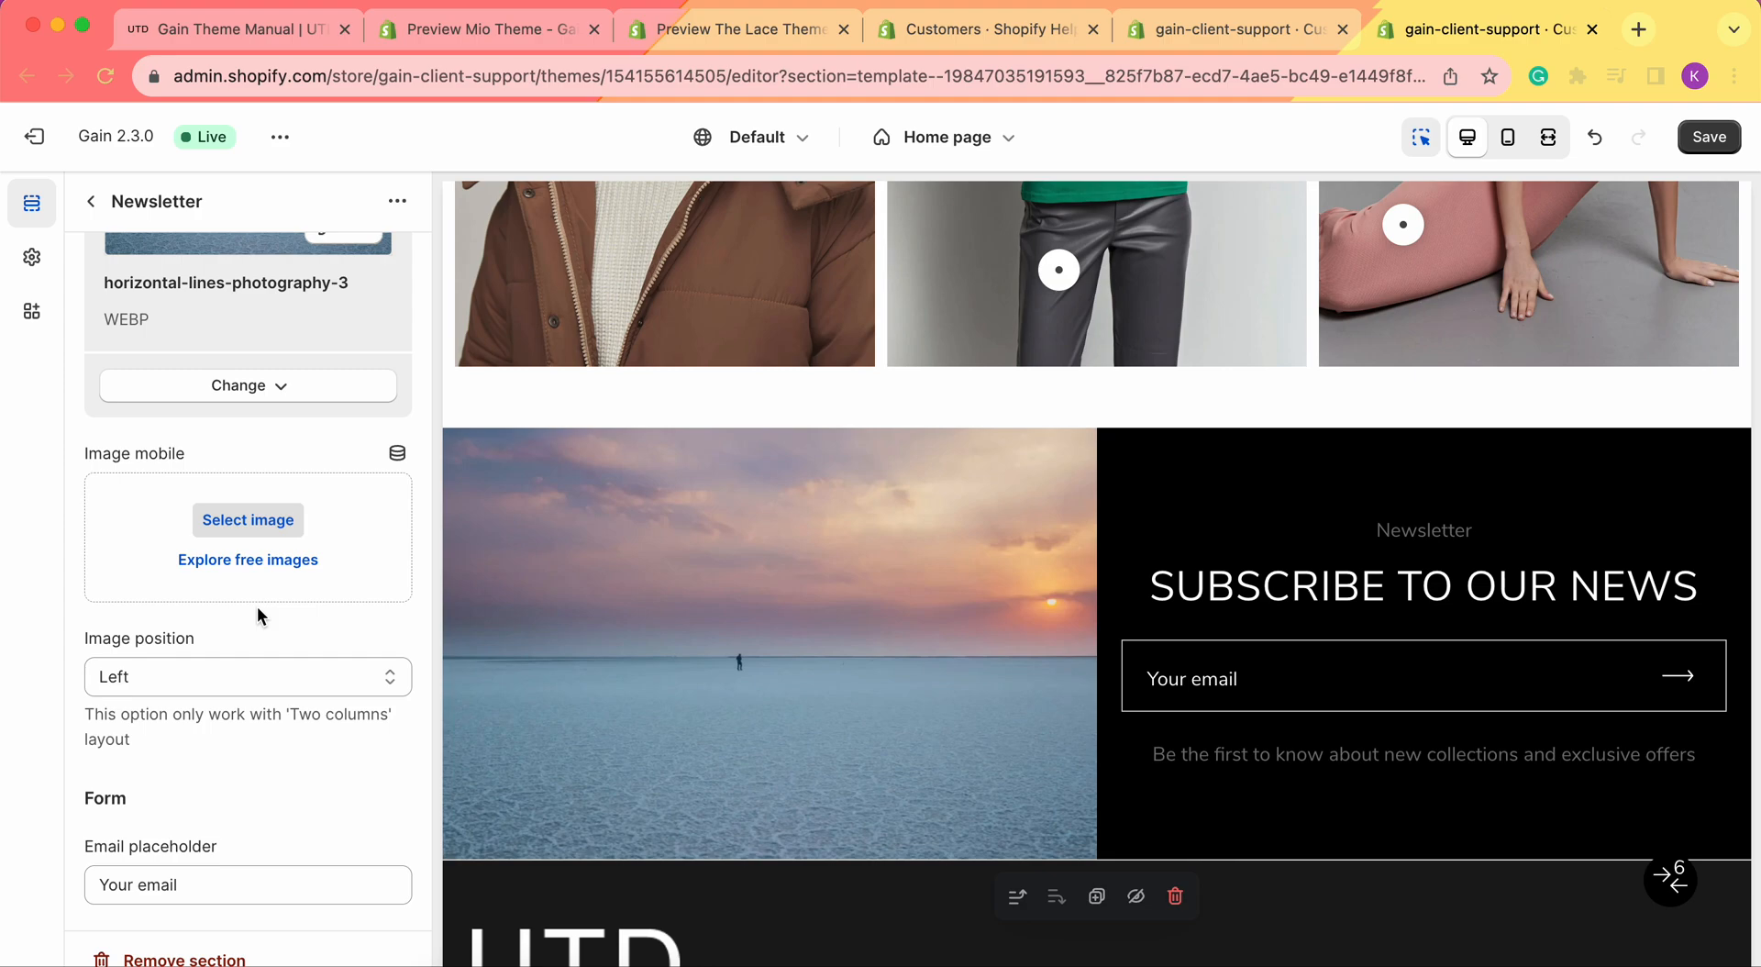
scroll(229, 655, down, 1)
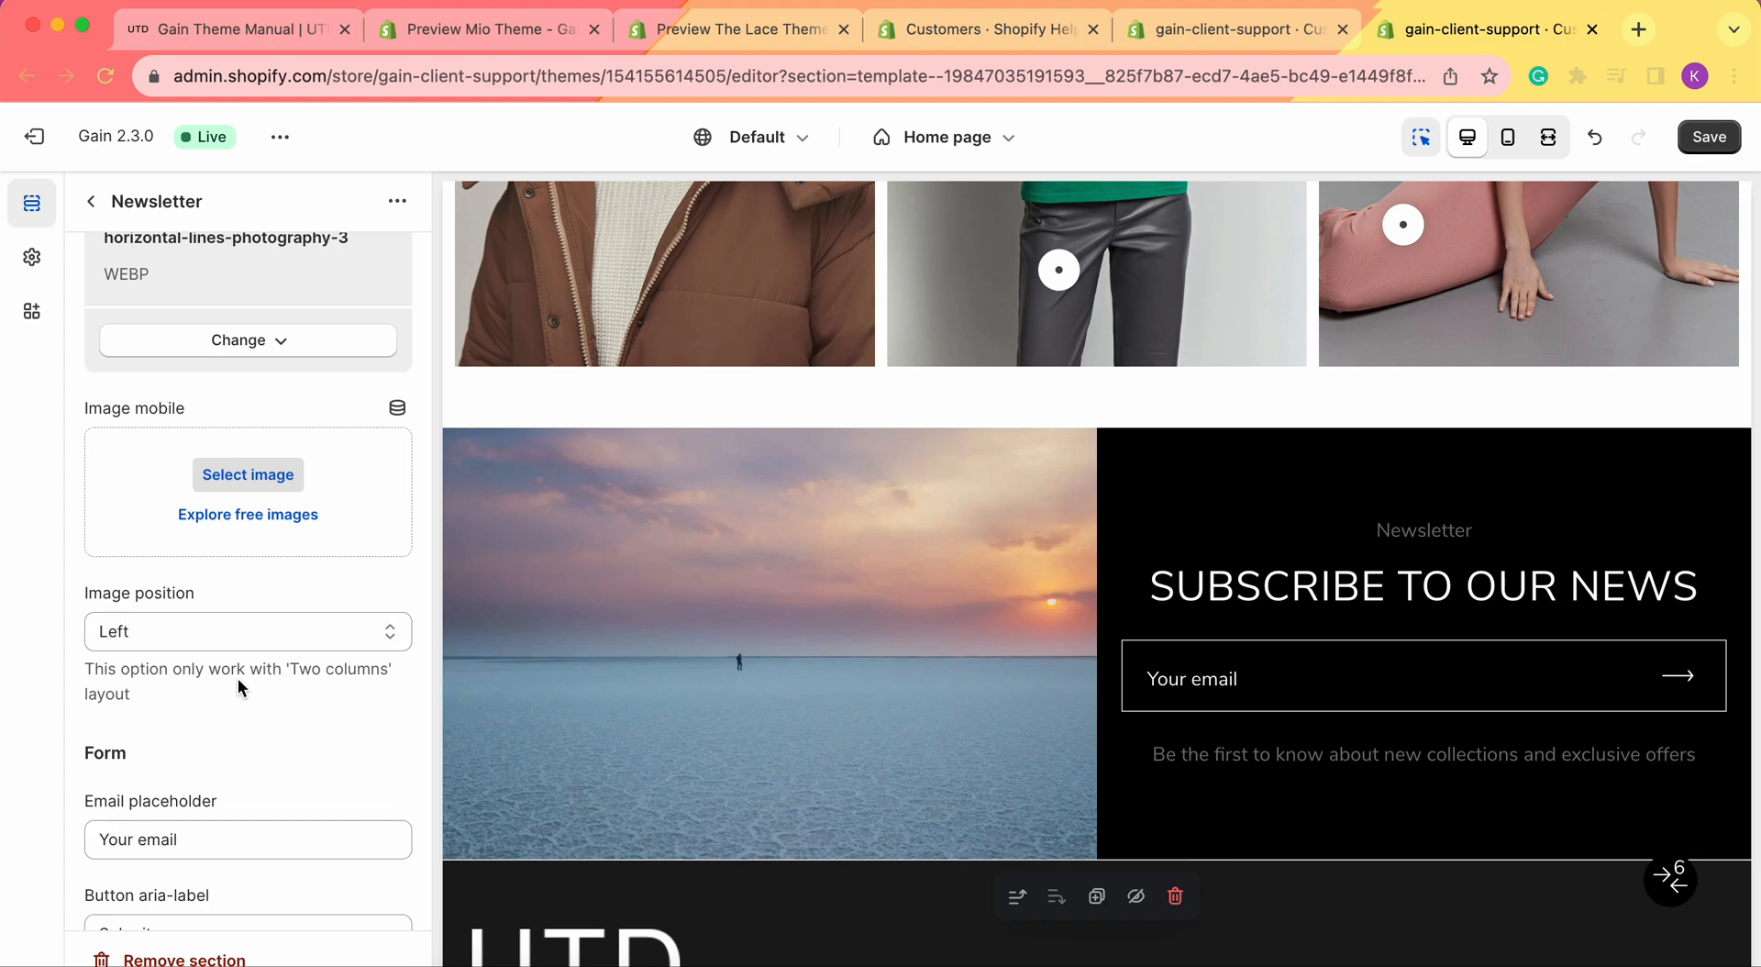
click(228, 633)
click(229, 660)
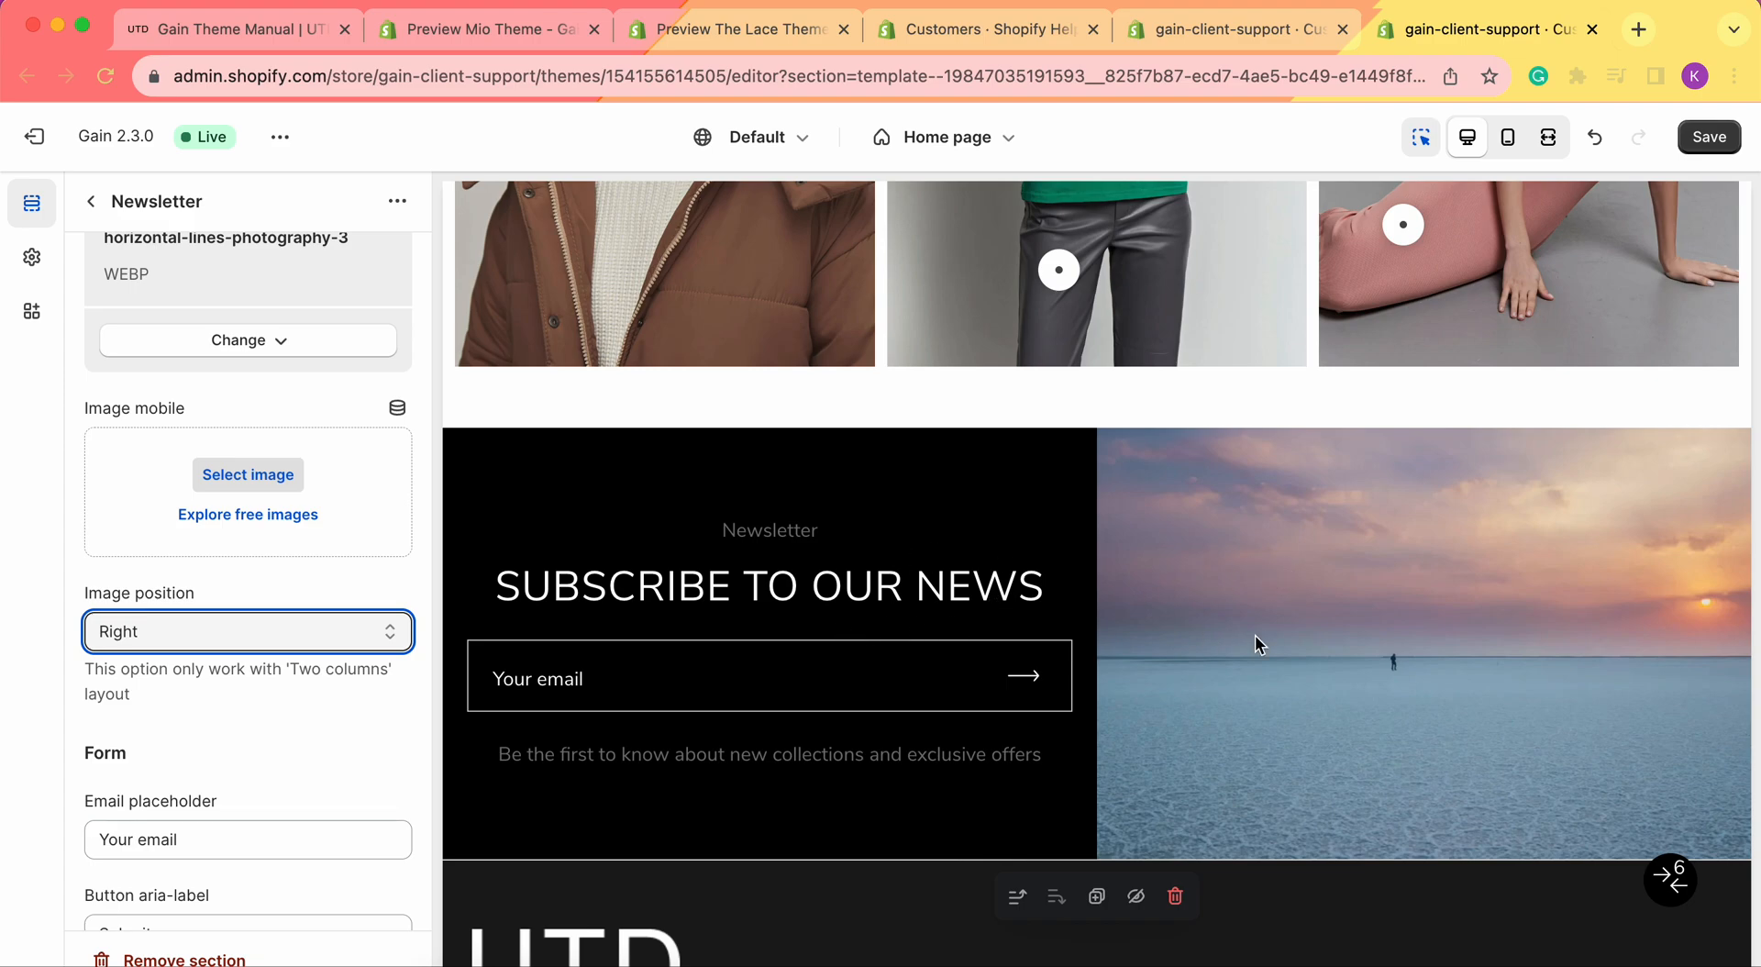
click(179, 633)
click(193, 611)
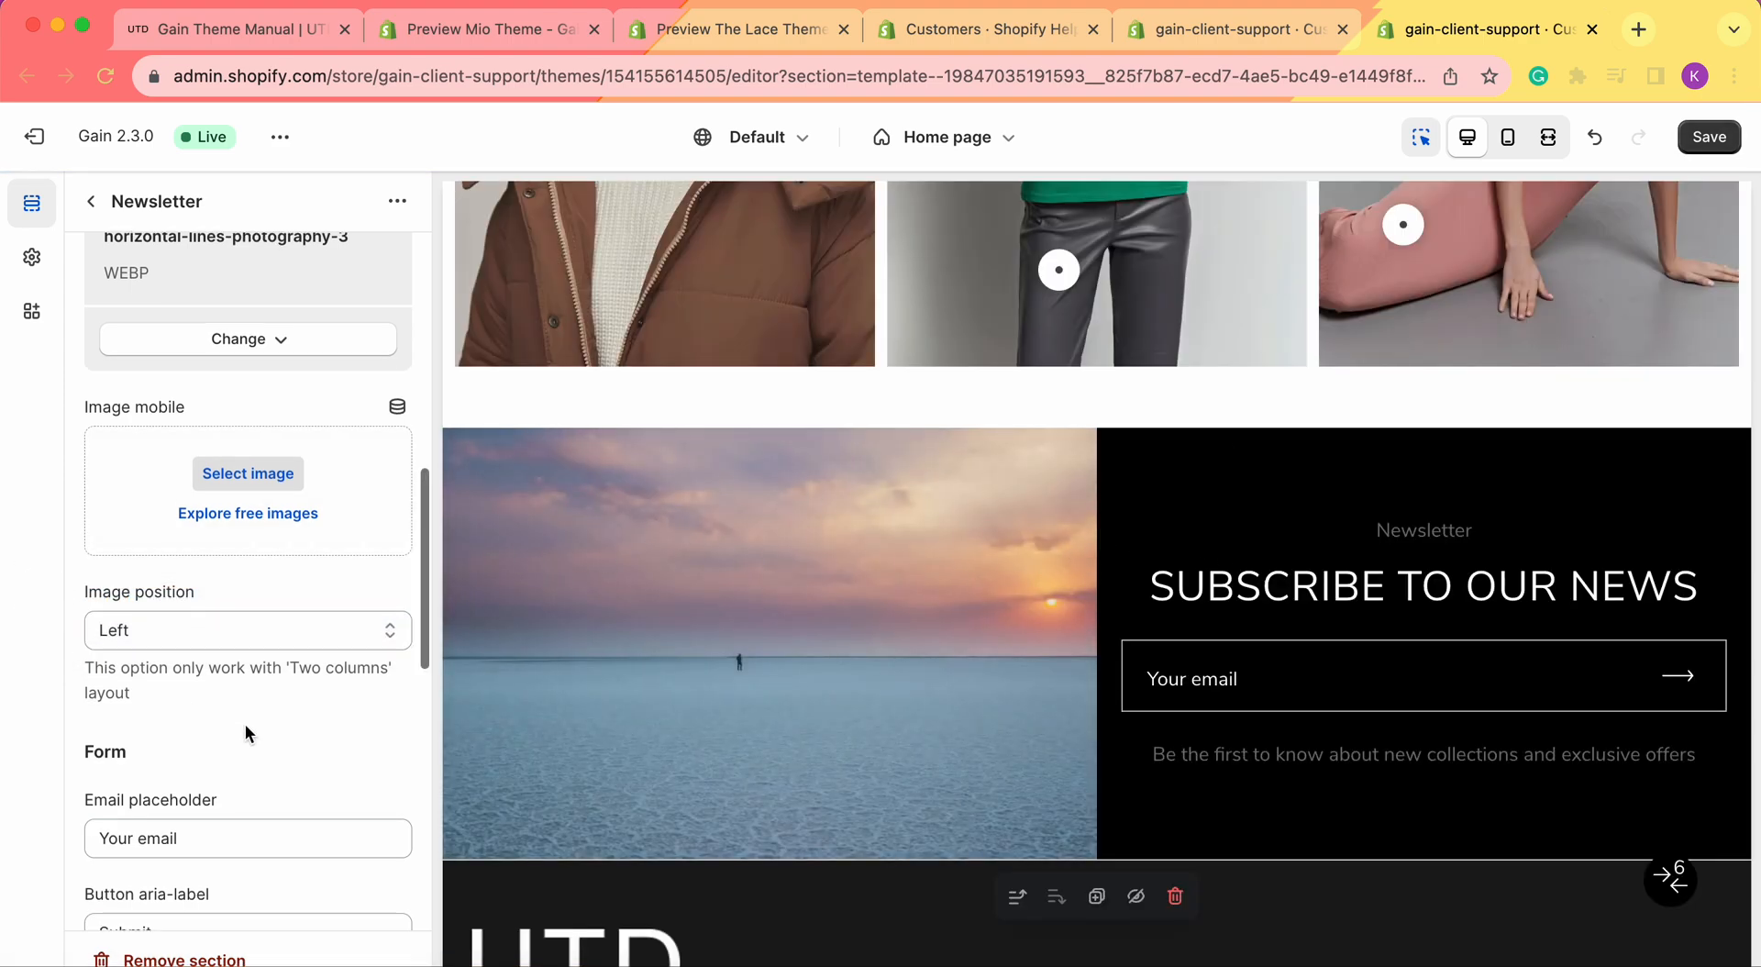
Examine the Newsletter section's form settings, including the email placeholder and the button aria-label.
scroll(129, 550, down, 5)
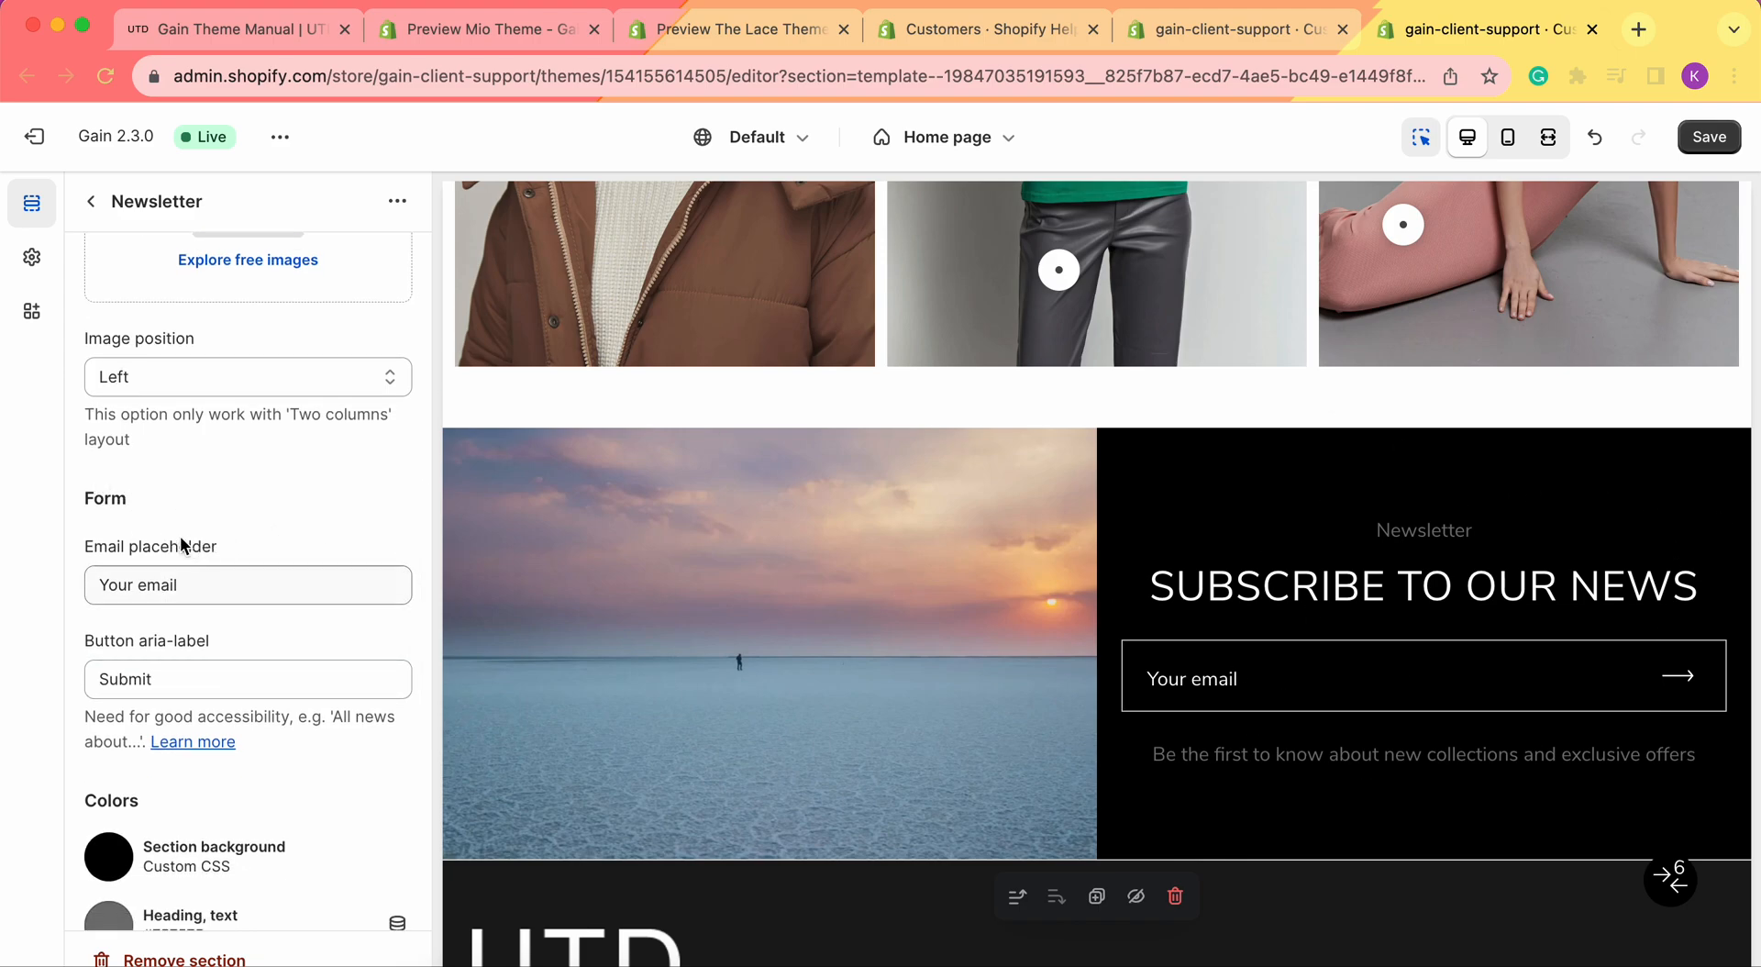
scroll(184, 547, down, 1)
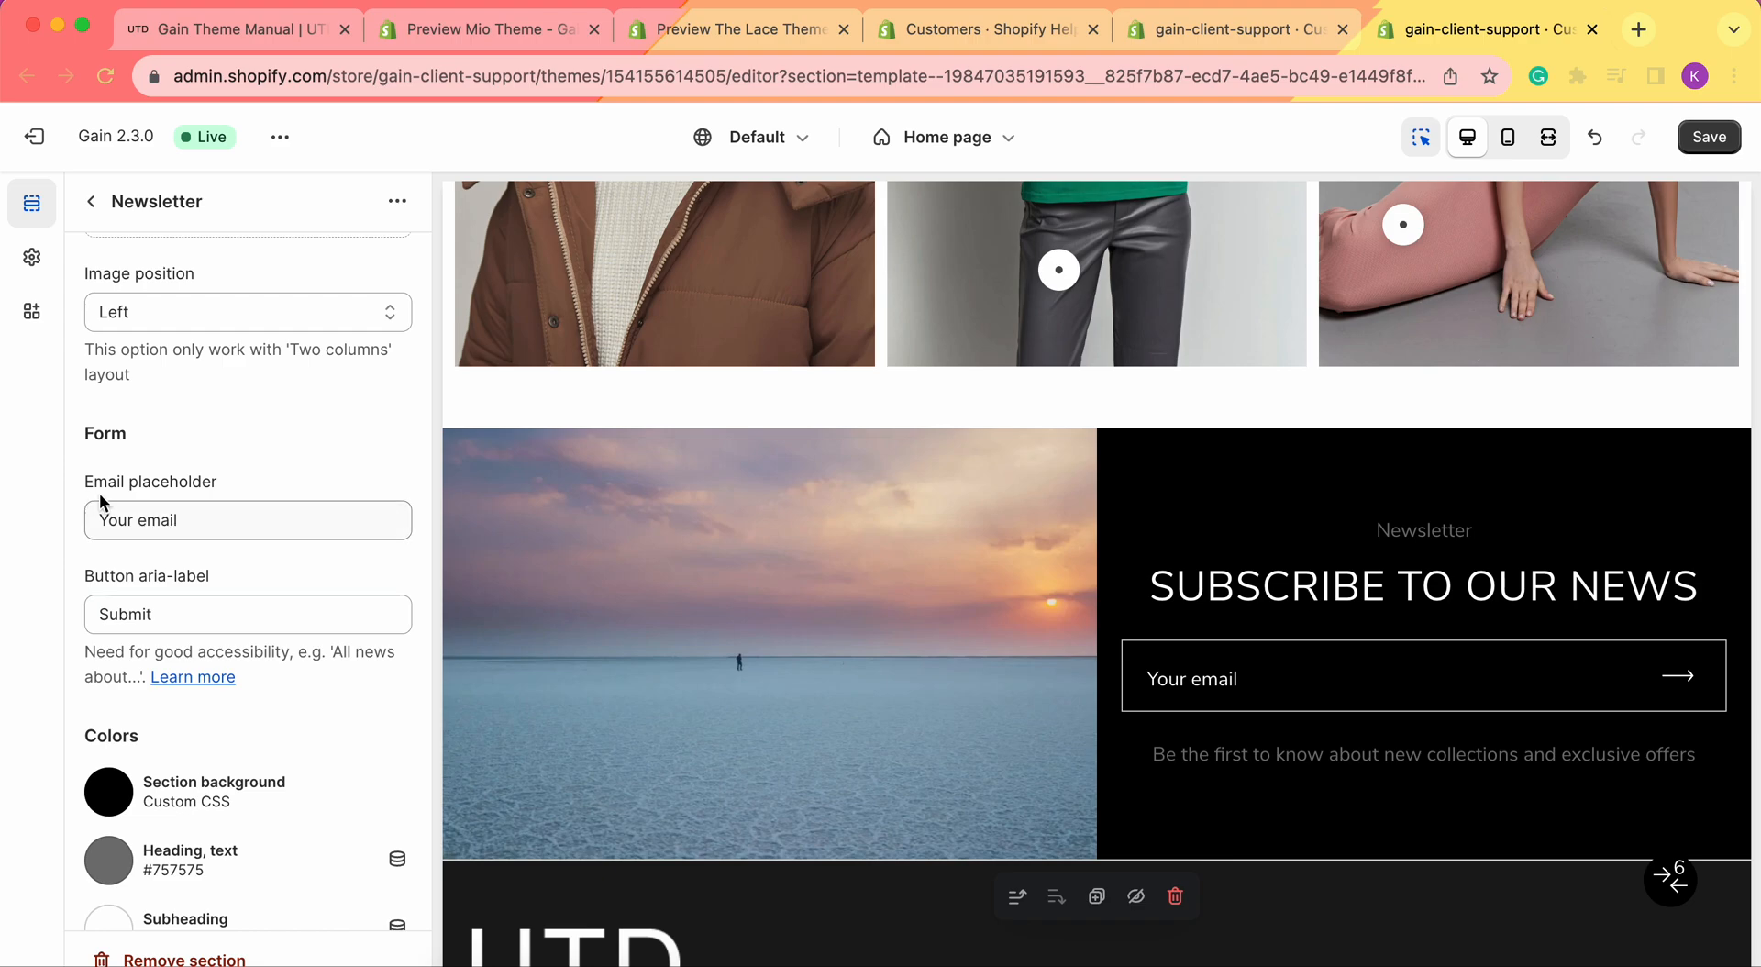
scroll(129, 491, down, 1)
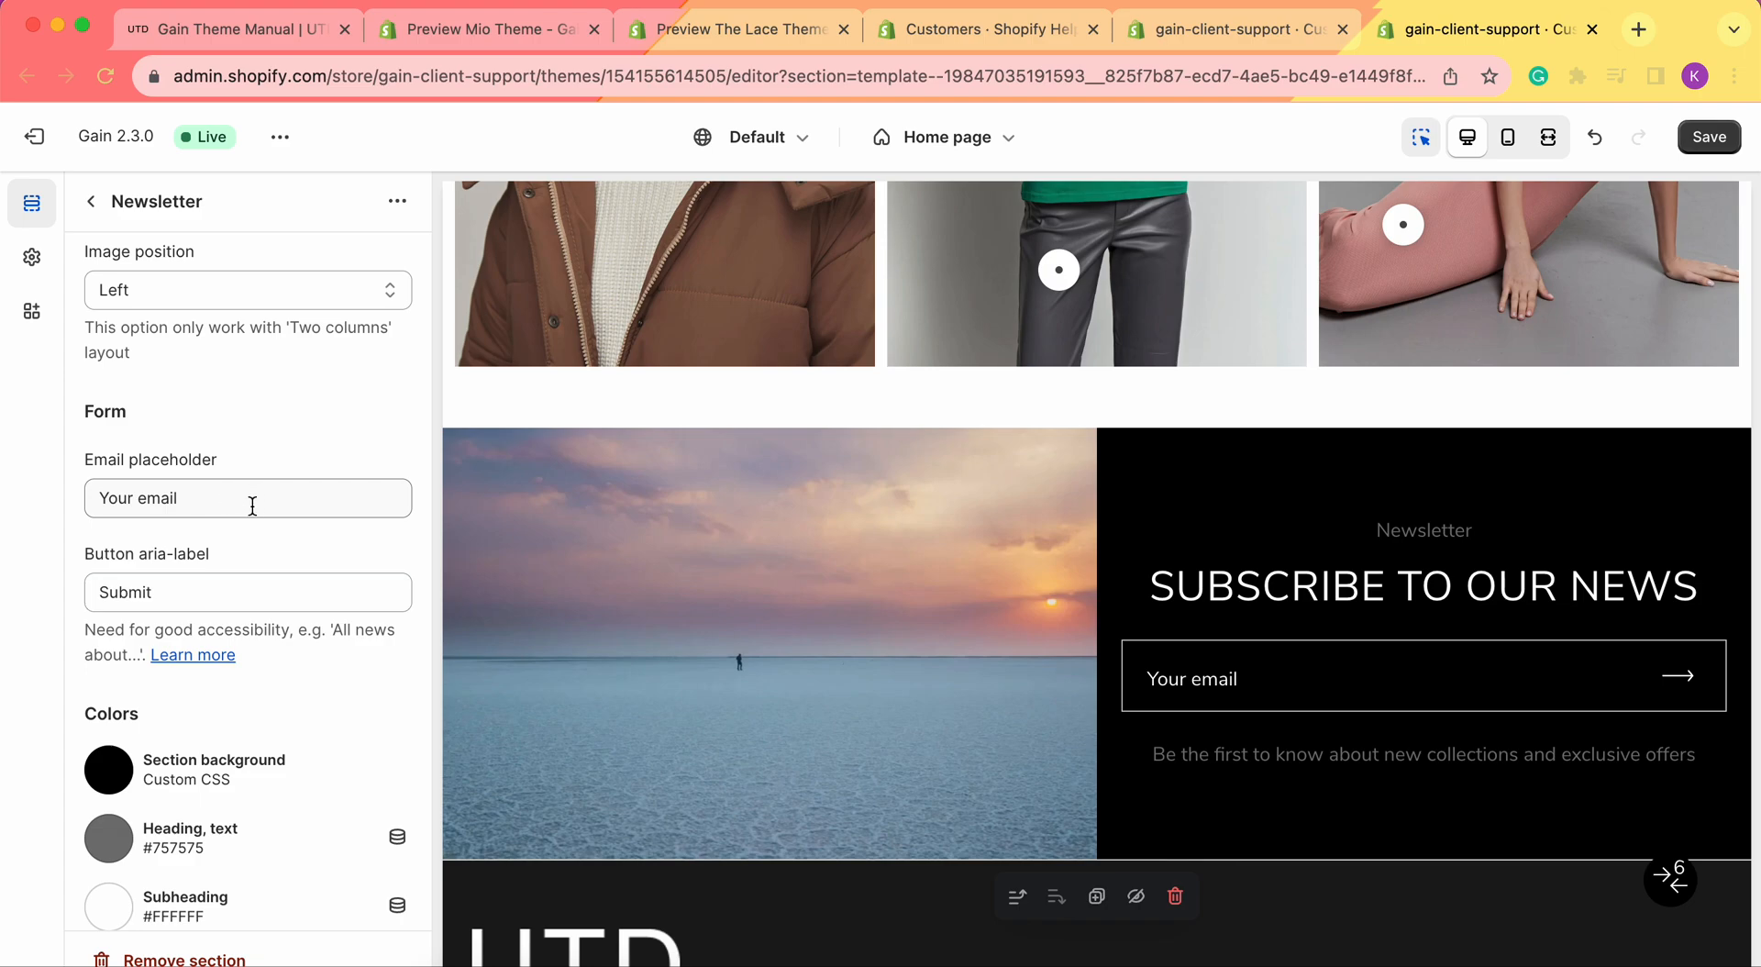
scroll(301, 499, down, 3)
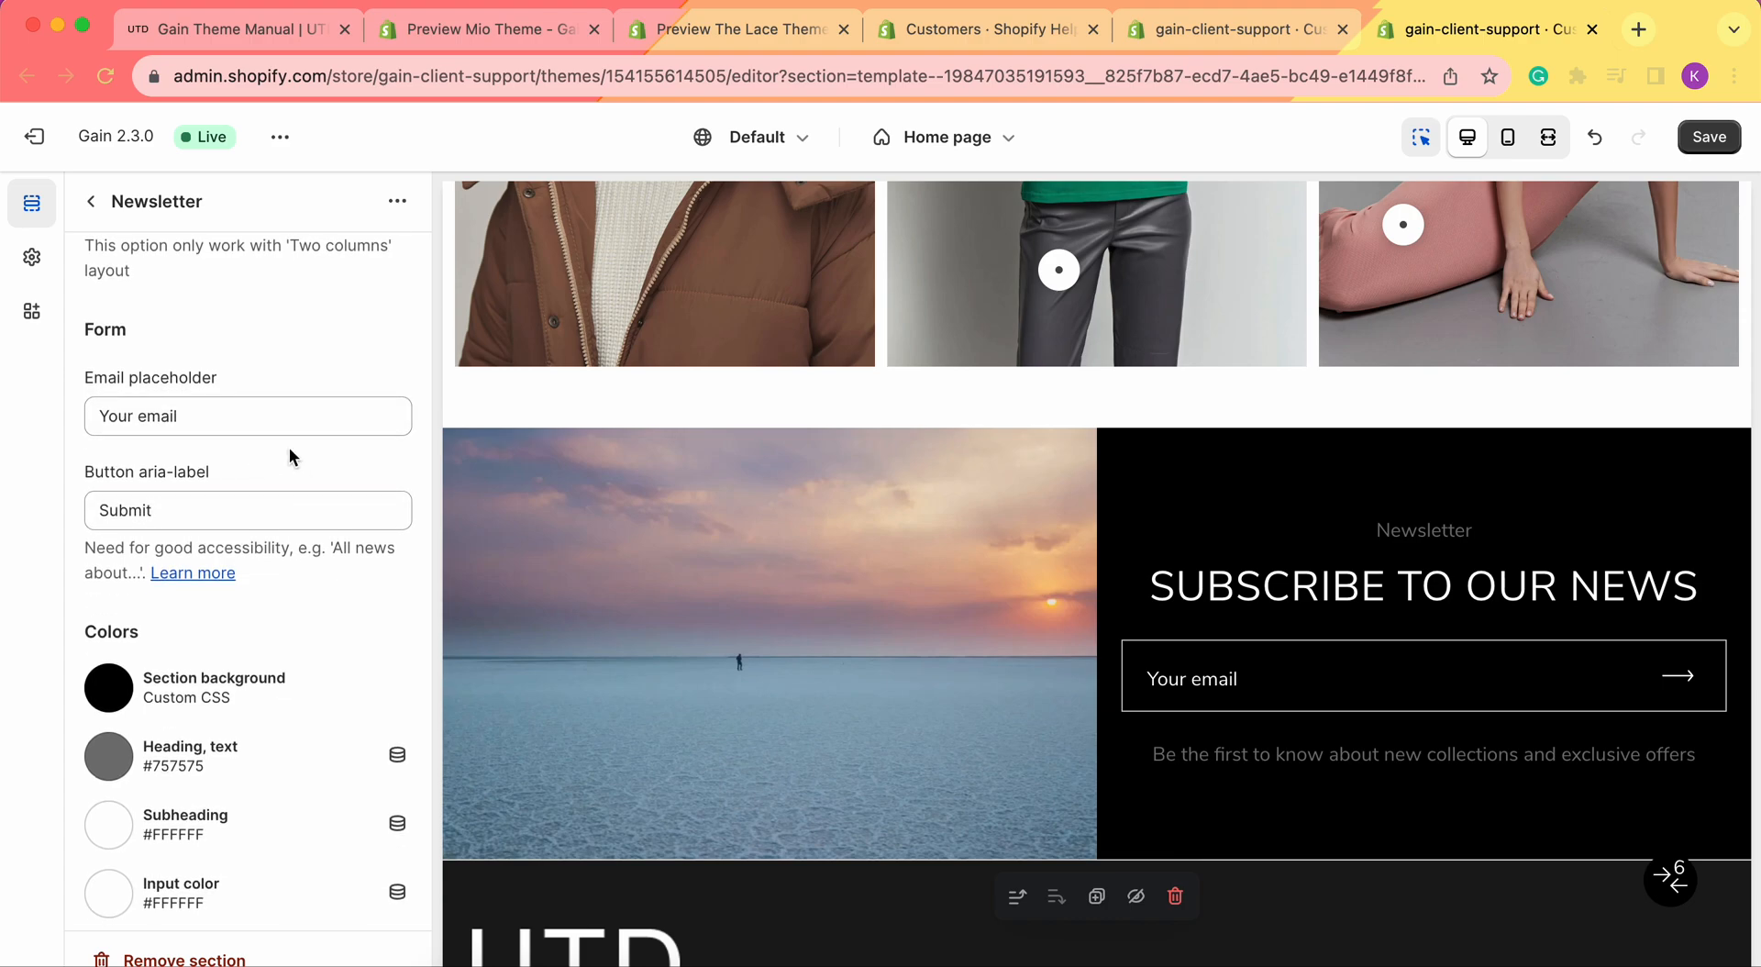
scroll(275, 481, down, 1)
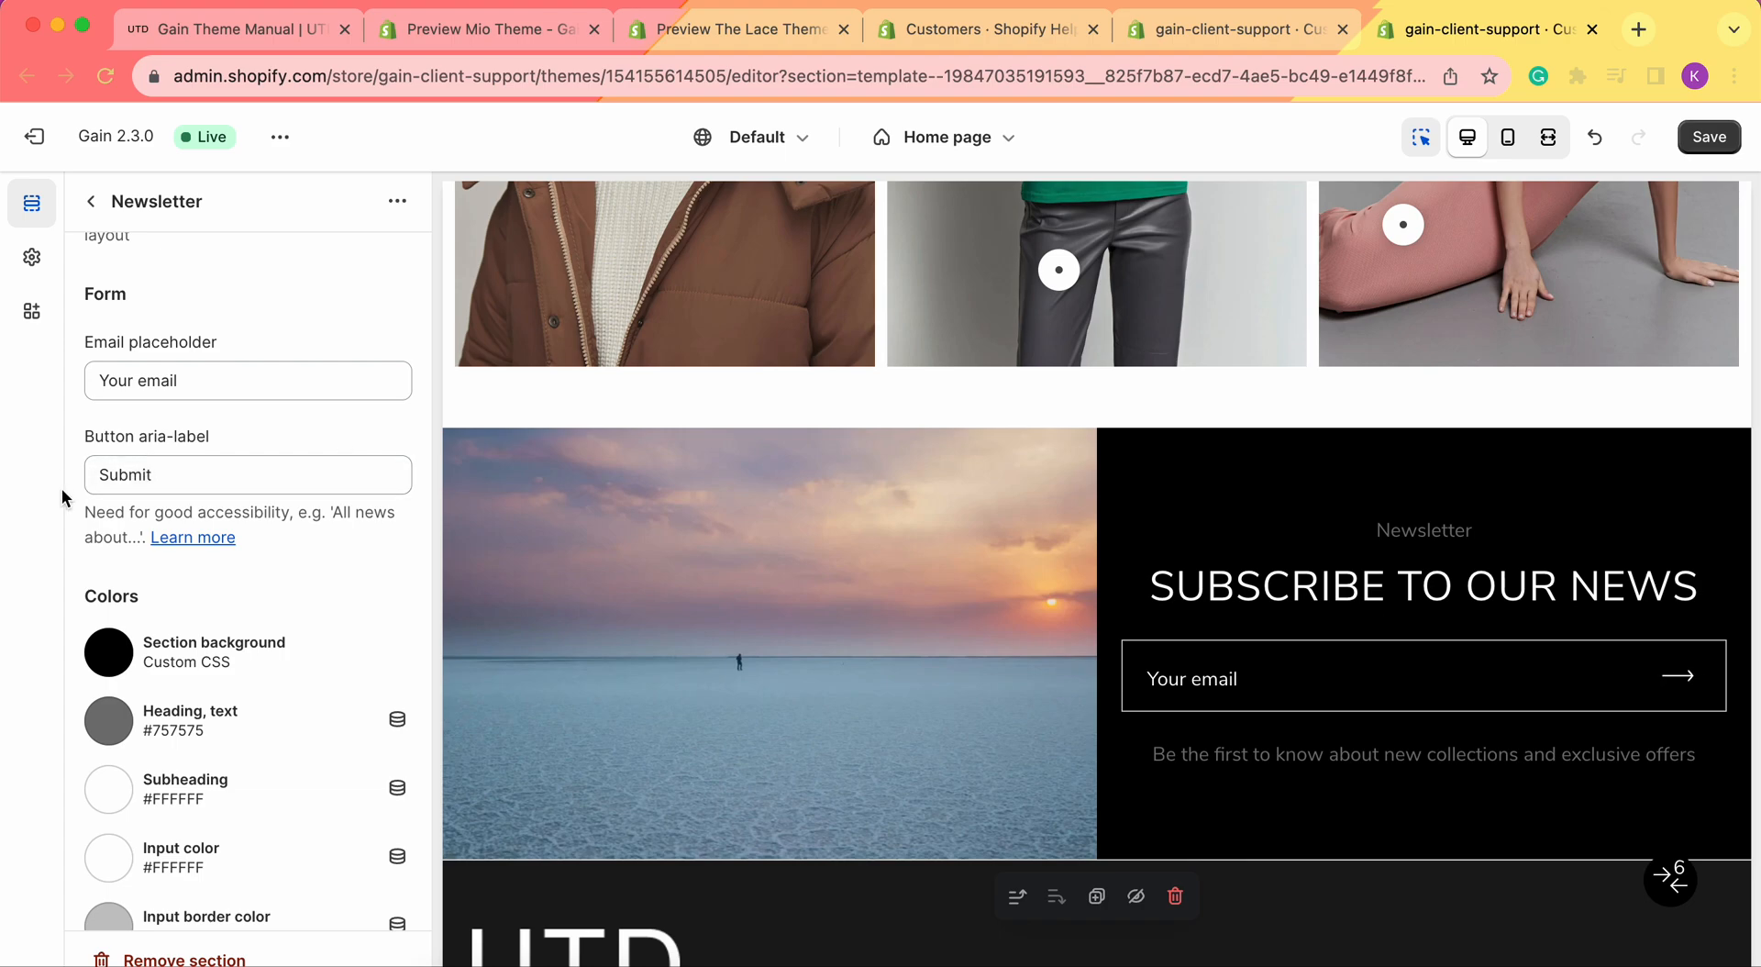
scroll(223, 453, down, 1)
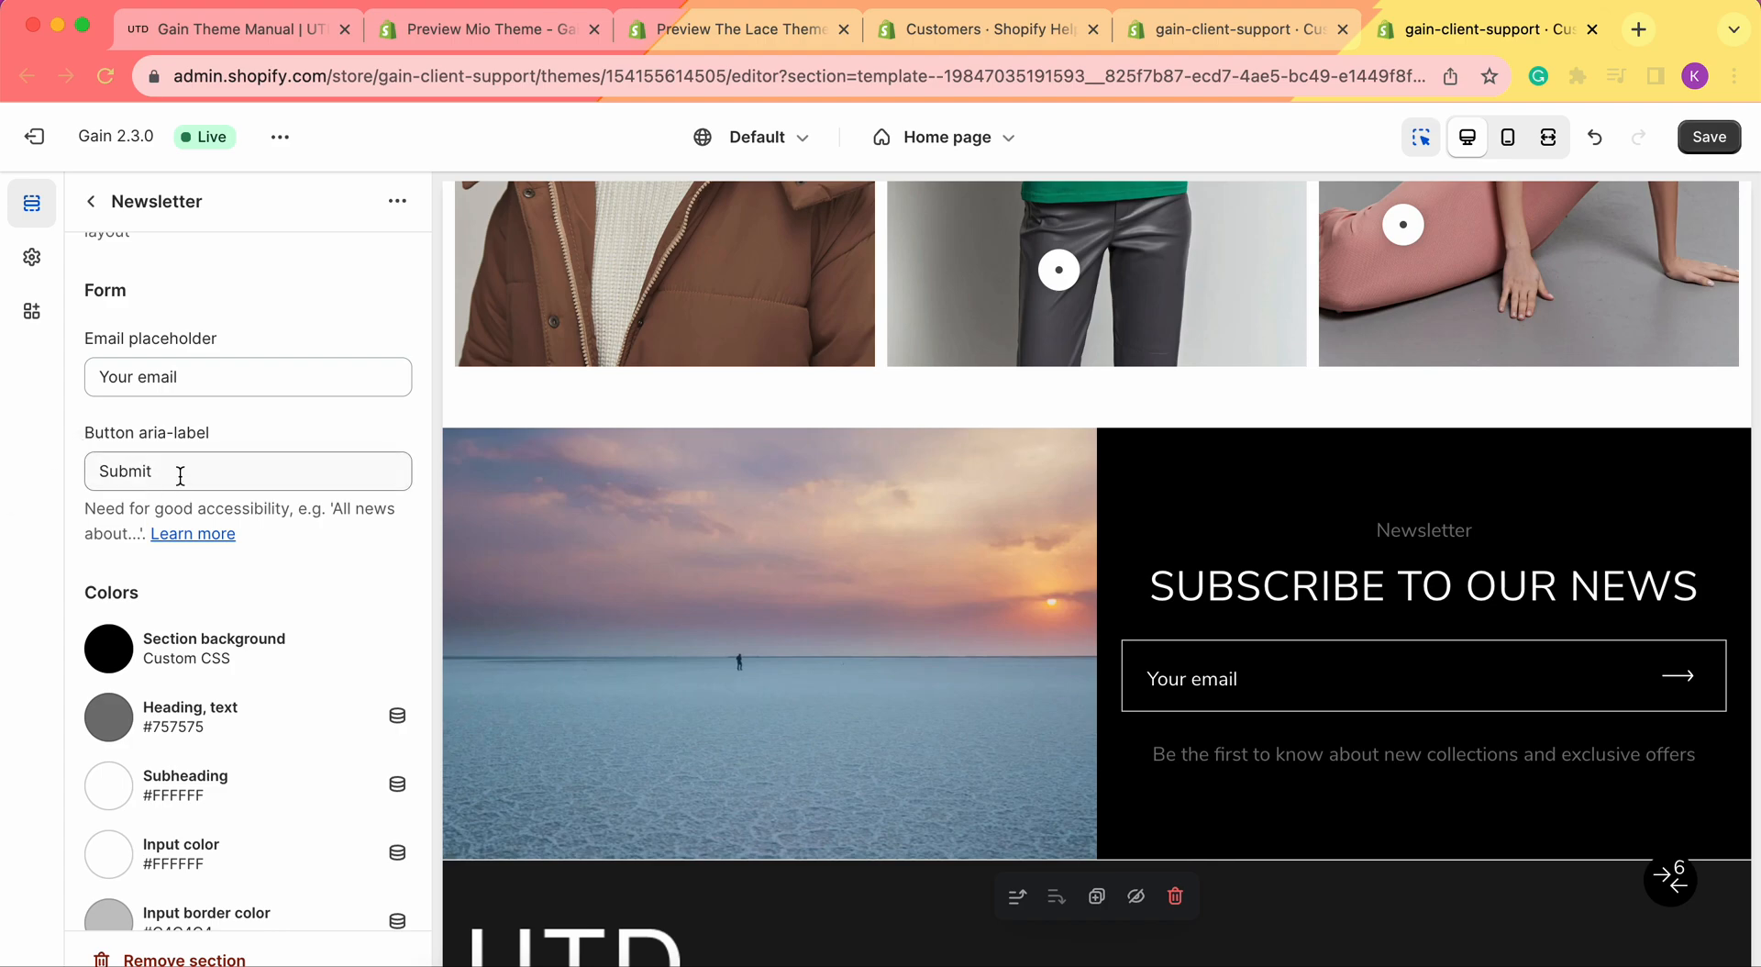
scroll(228, 551, down, 3)
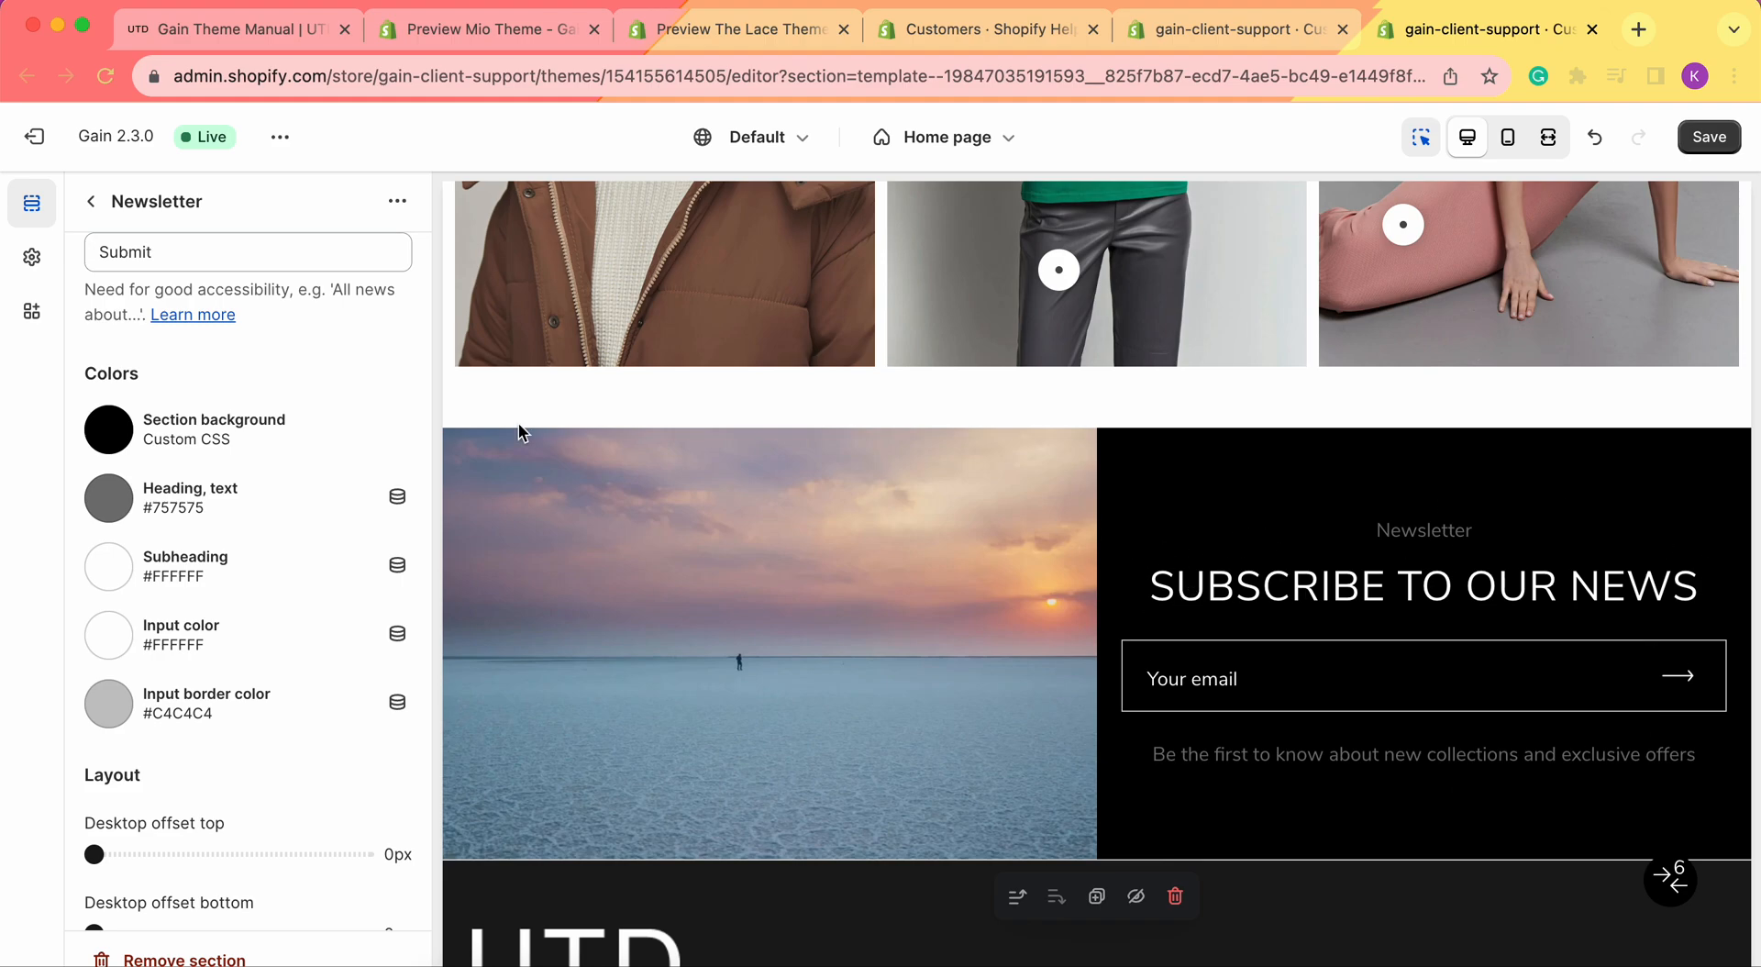
Examine the Newsletter section's color settings, viewing the section background's CSS code and the input border color.
click(209, 436)
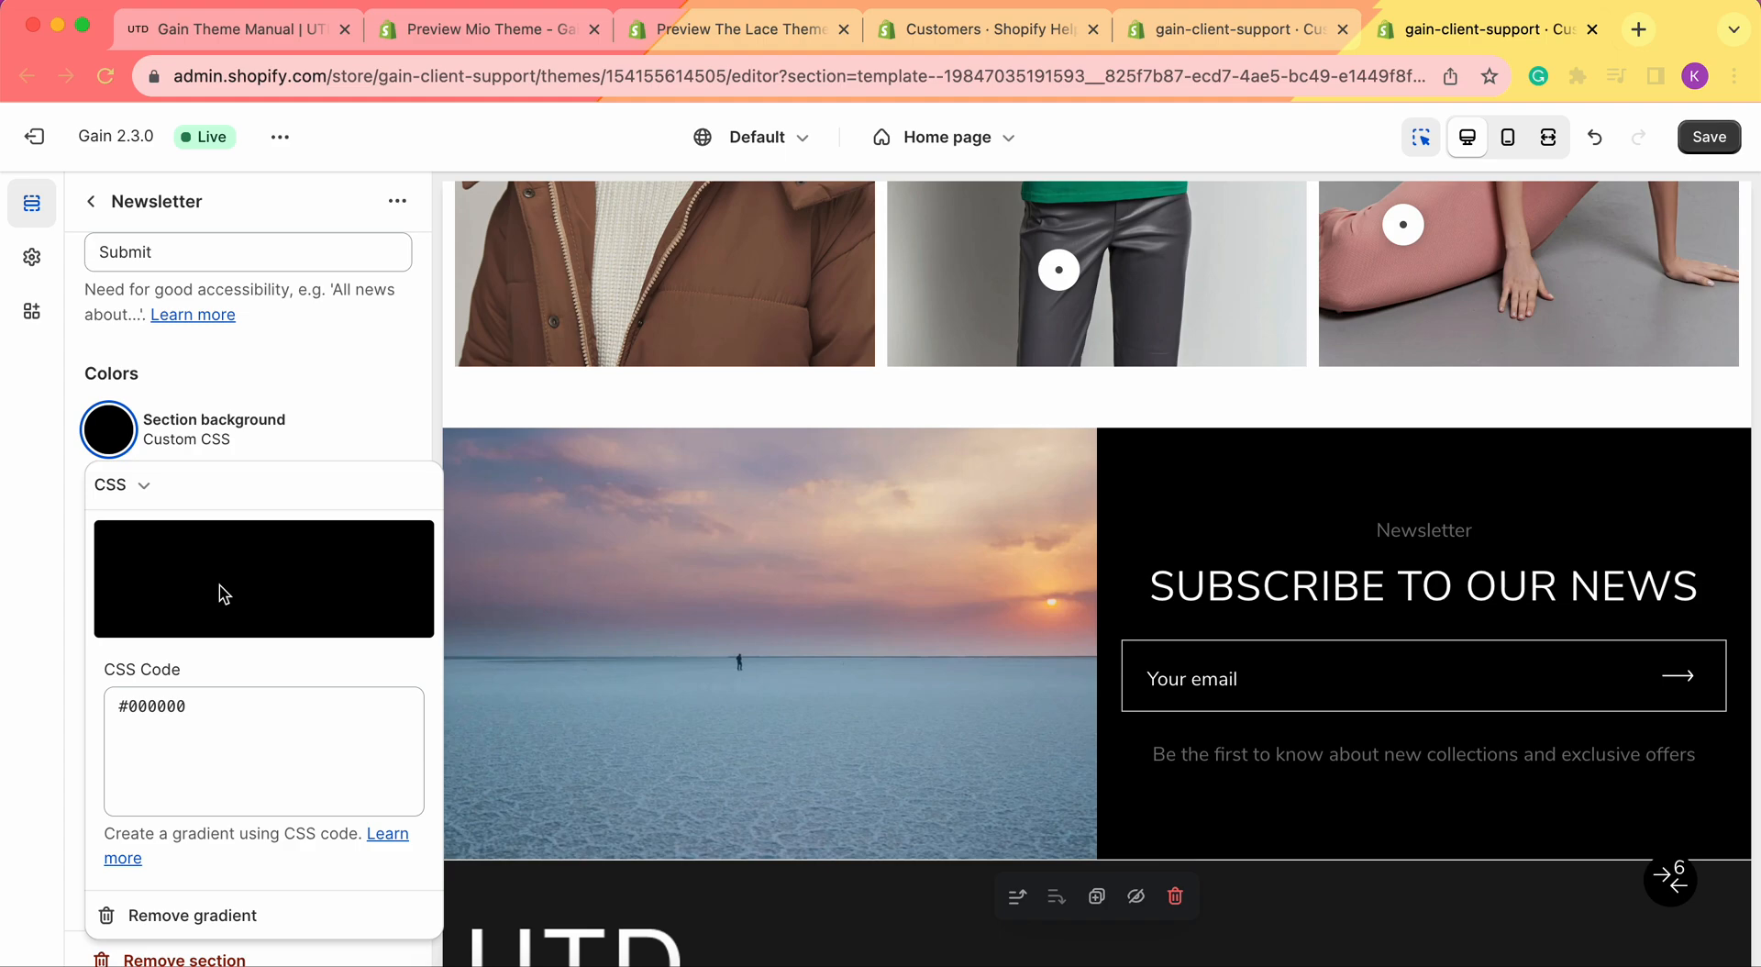
click(251, 733)
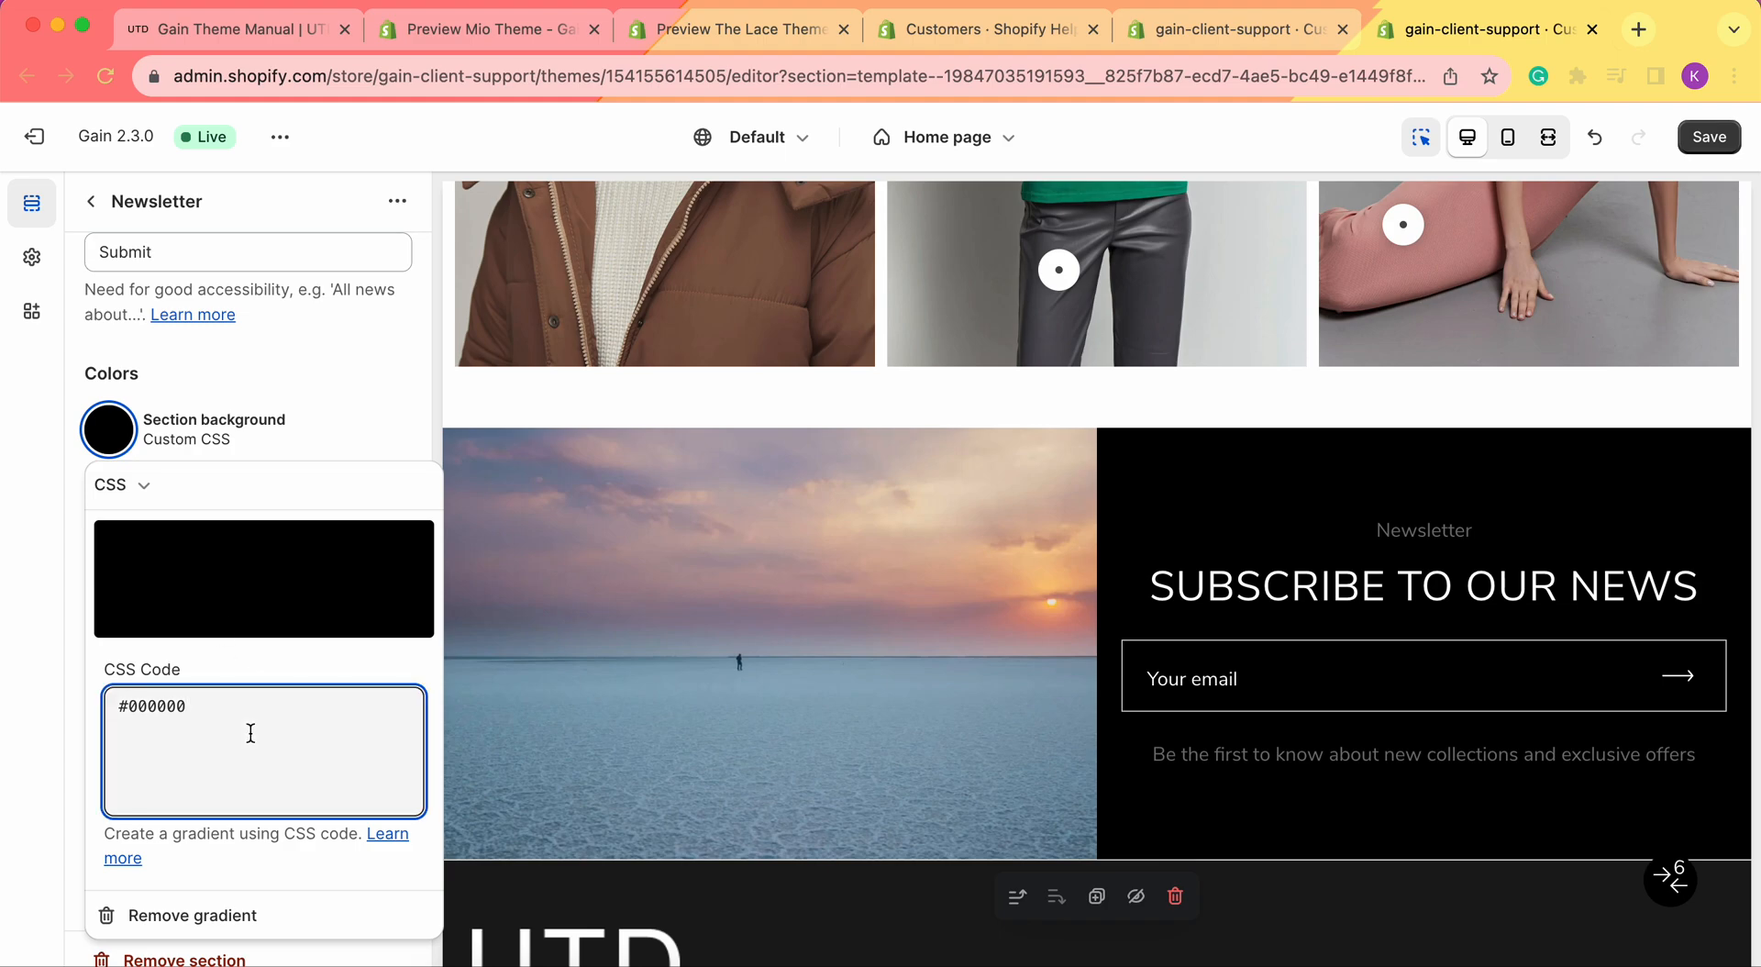
click(55, 620)
scroll(220, 574, down, 1)
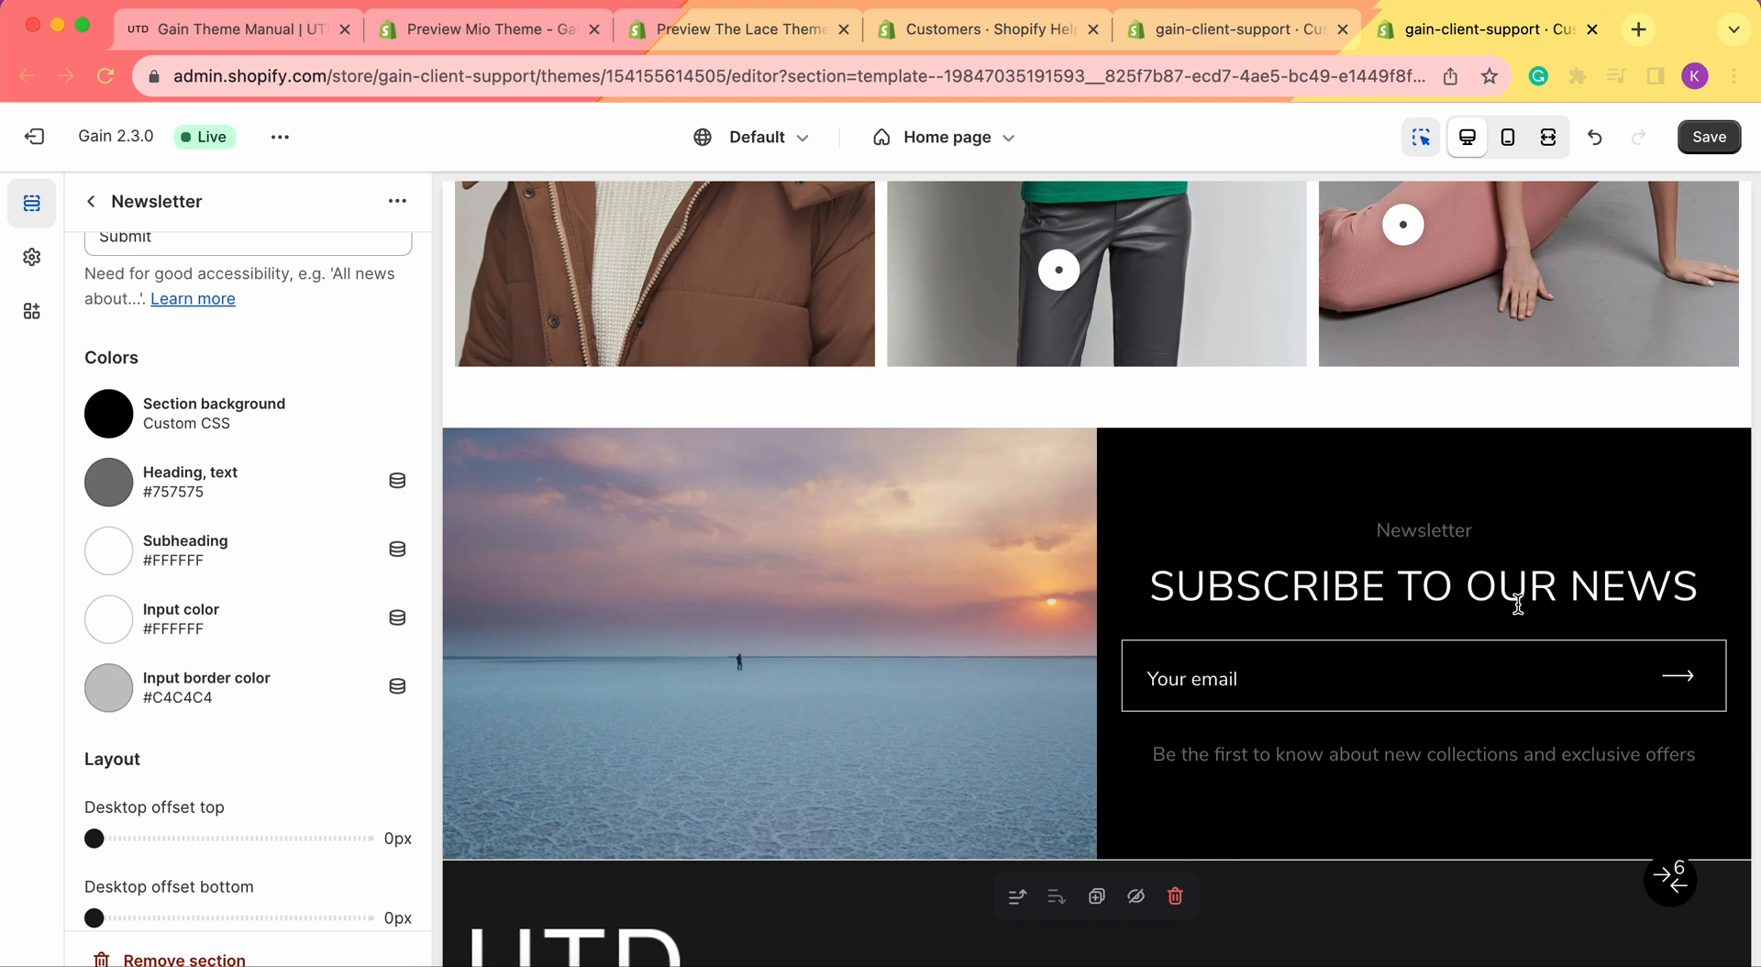
scroll(236, 613, down, 1)
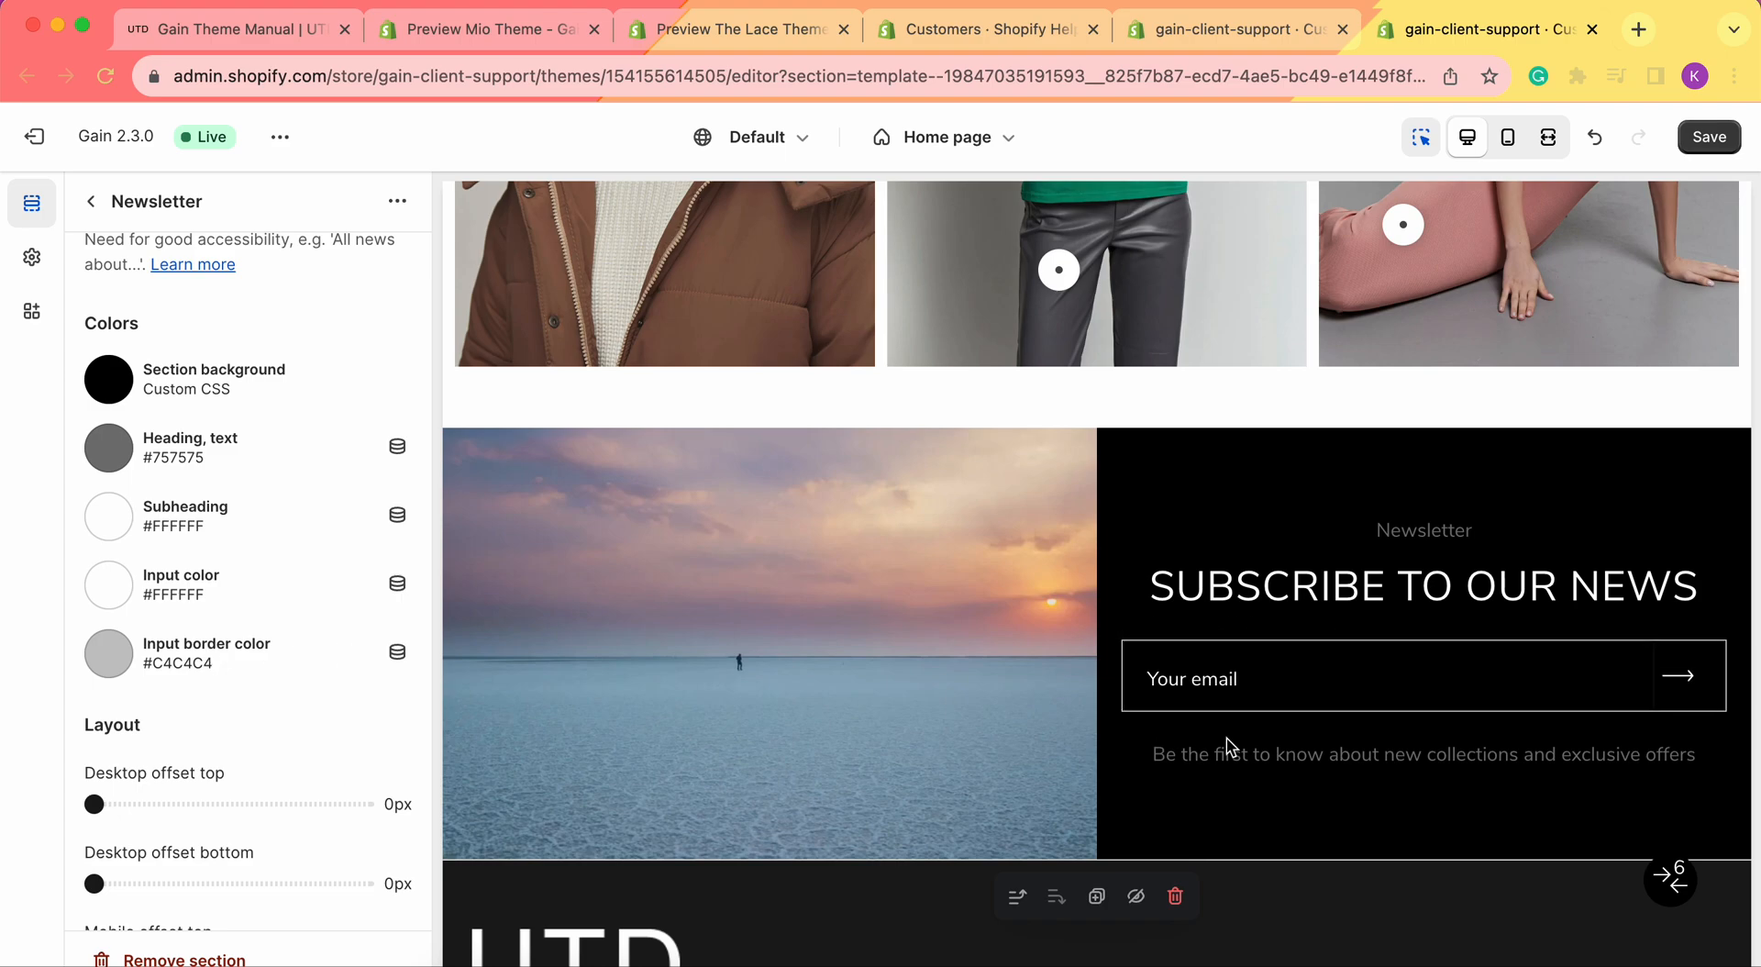
click(167, 664)
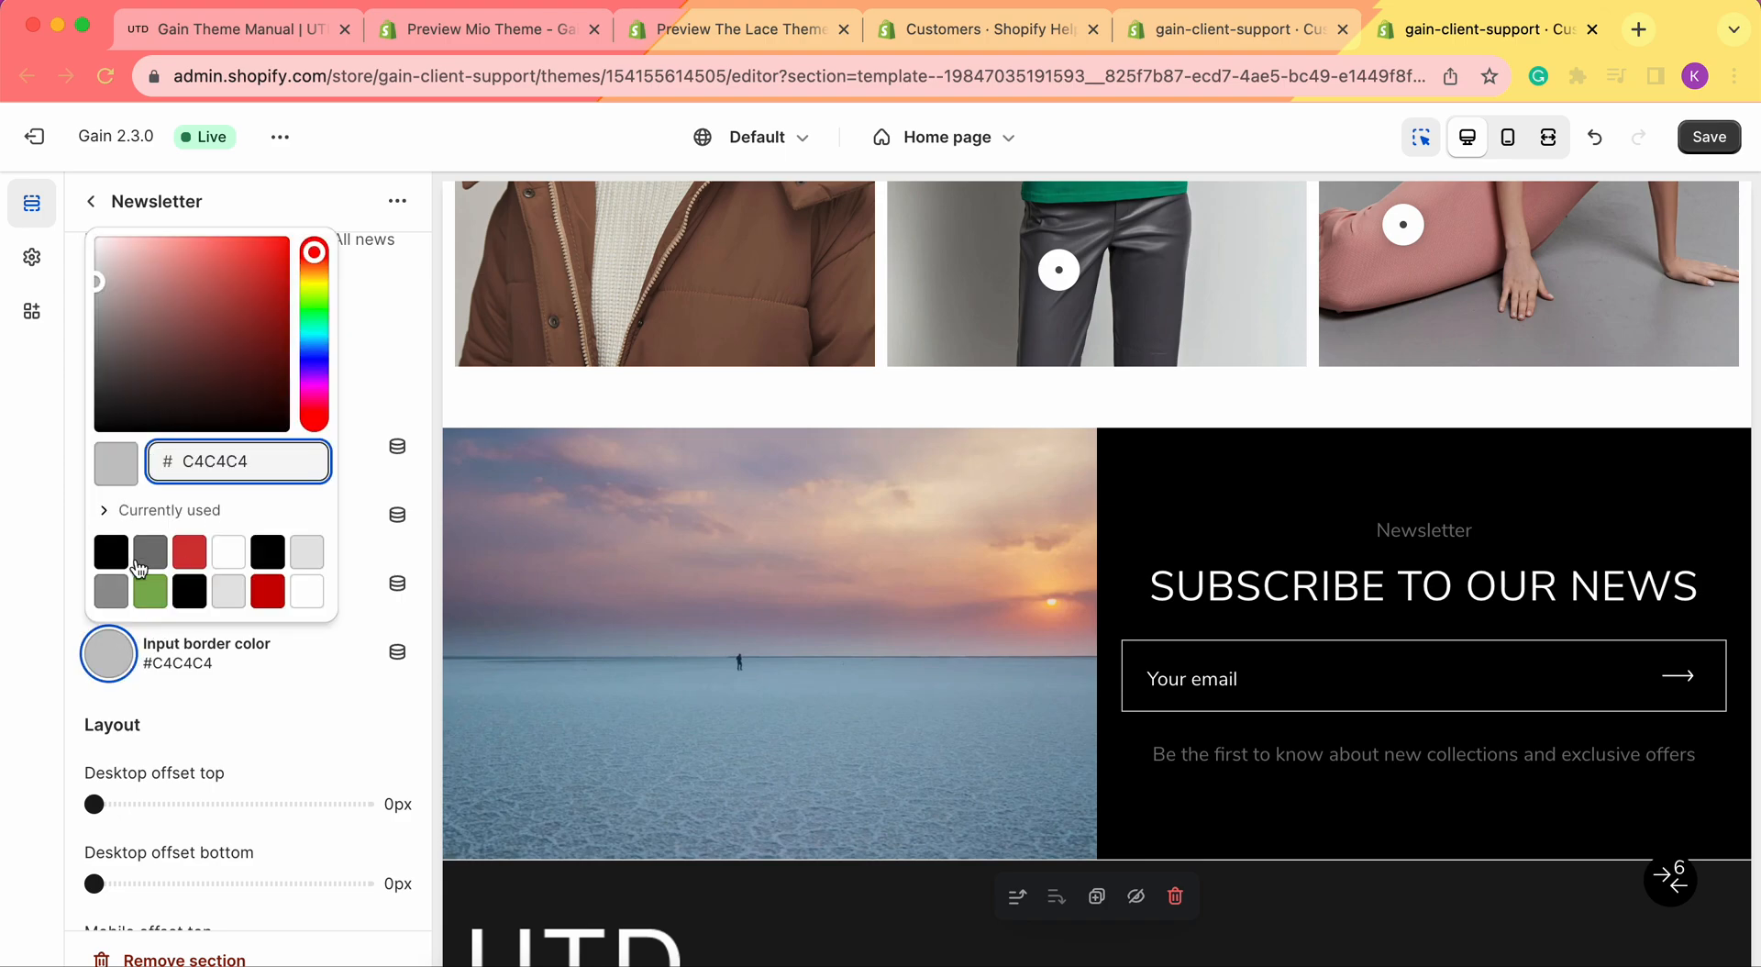
click(46, 604)
Try a desktop bottom offset of 44px on the Newsletter section, and return it to 0px.
scroll(289, 626, down, 3)
scroll(275, 642, down, 2)
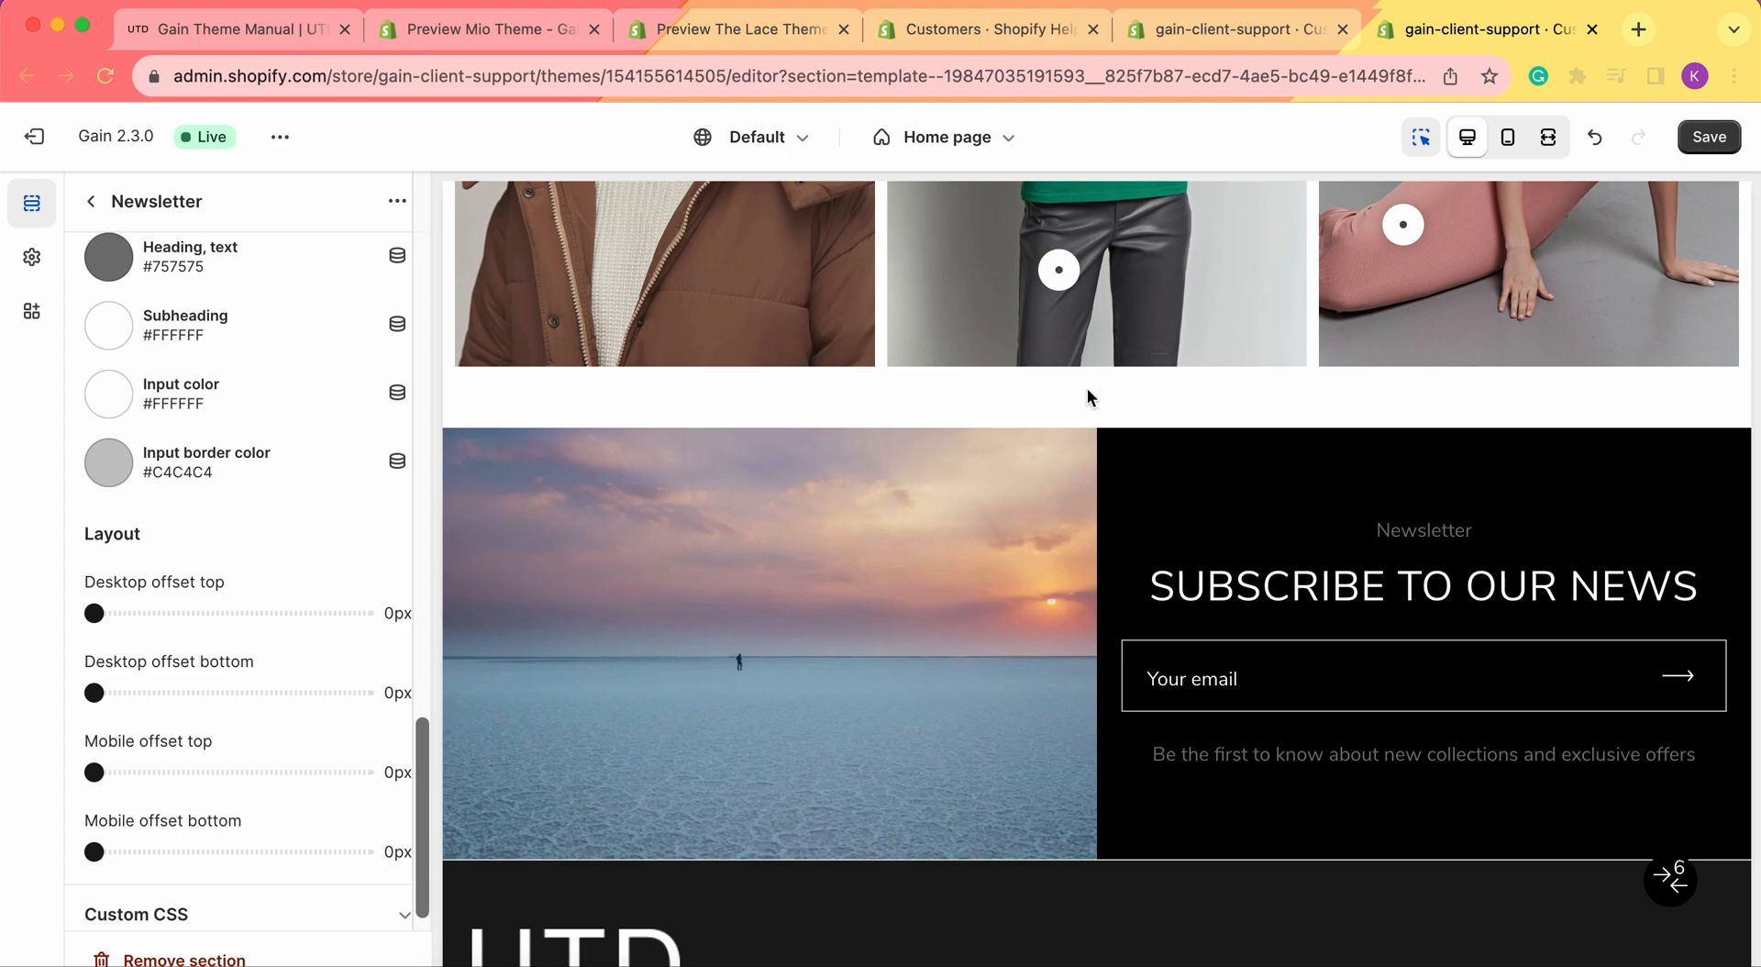
scroll(1088, 458, down, 1)
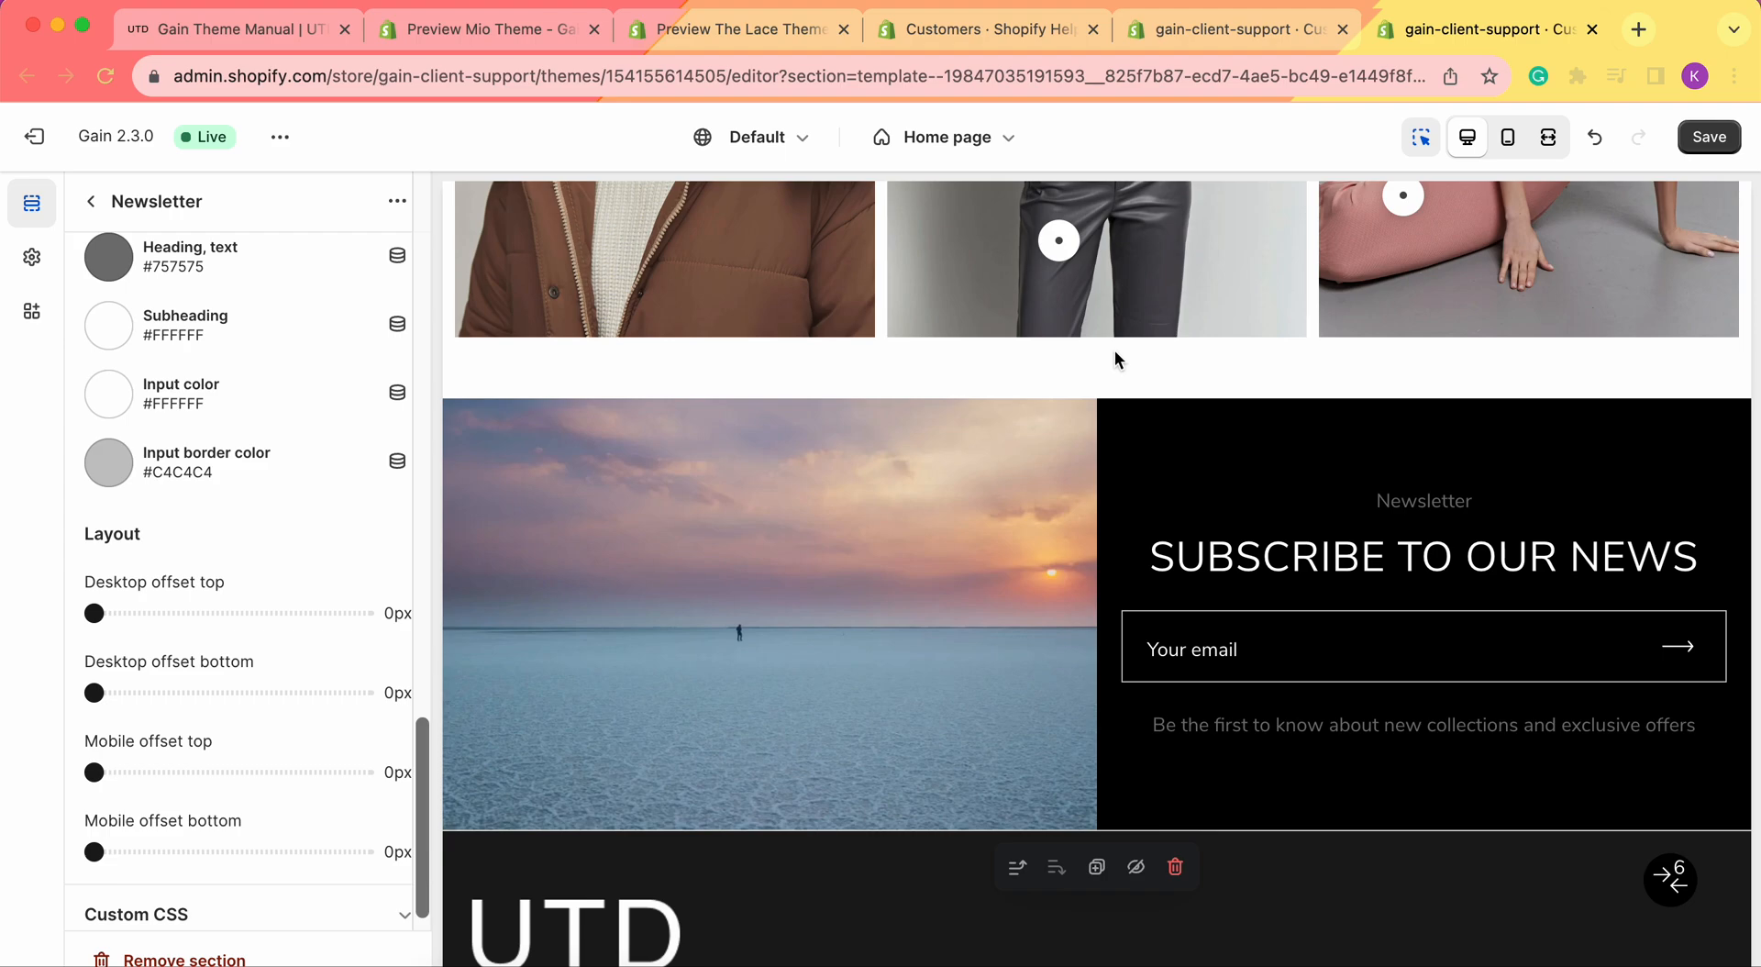
scroll(1041, 486, down, 2)
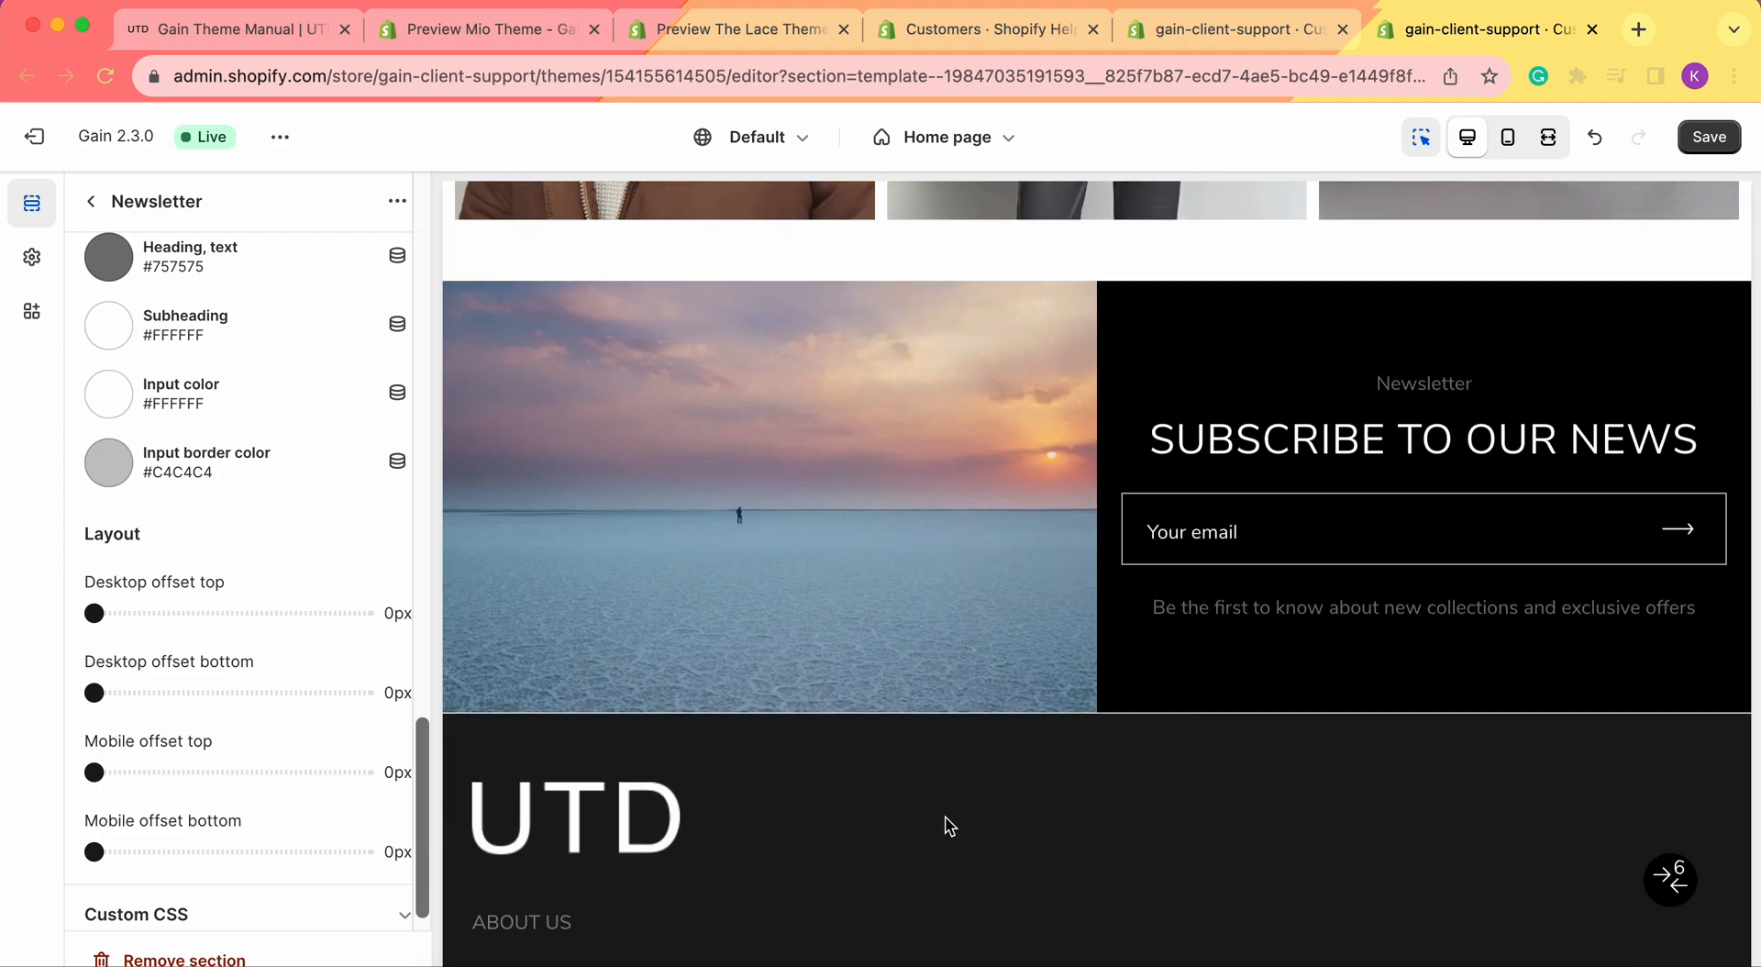
drag(94, 693, 208, 695)
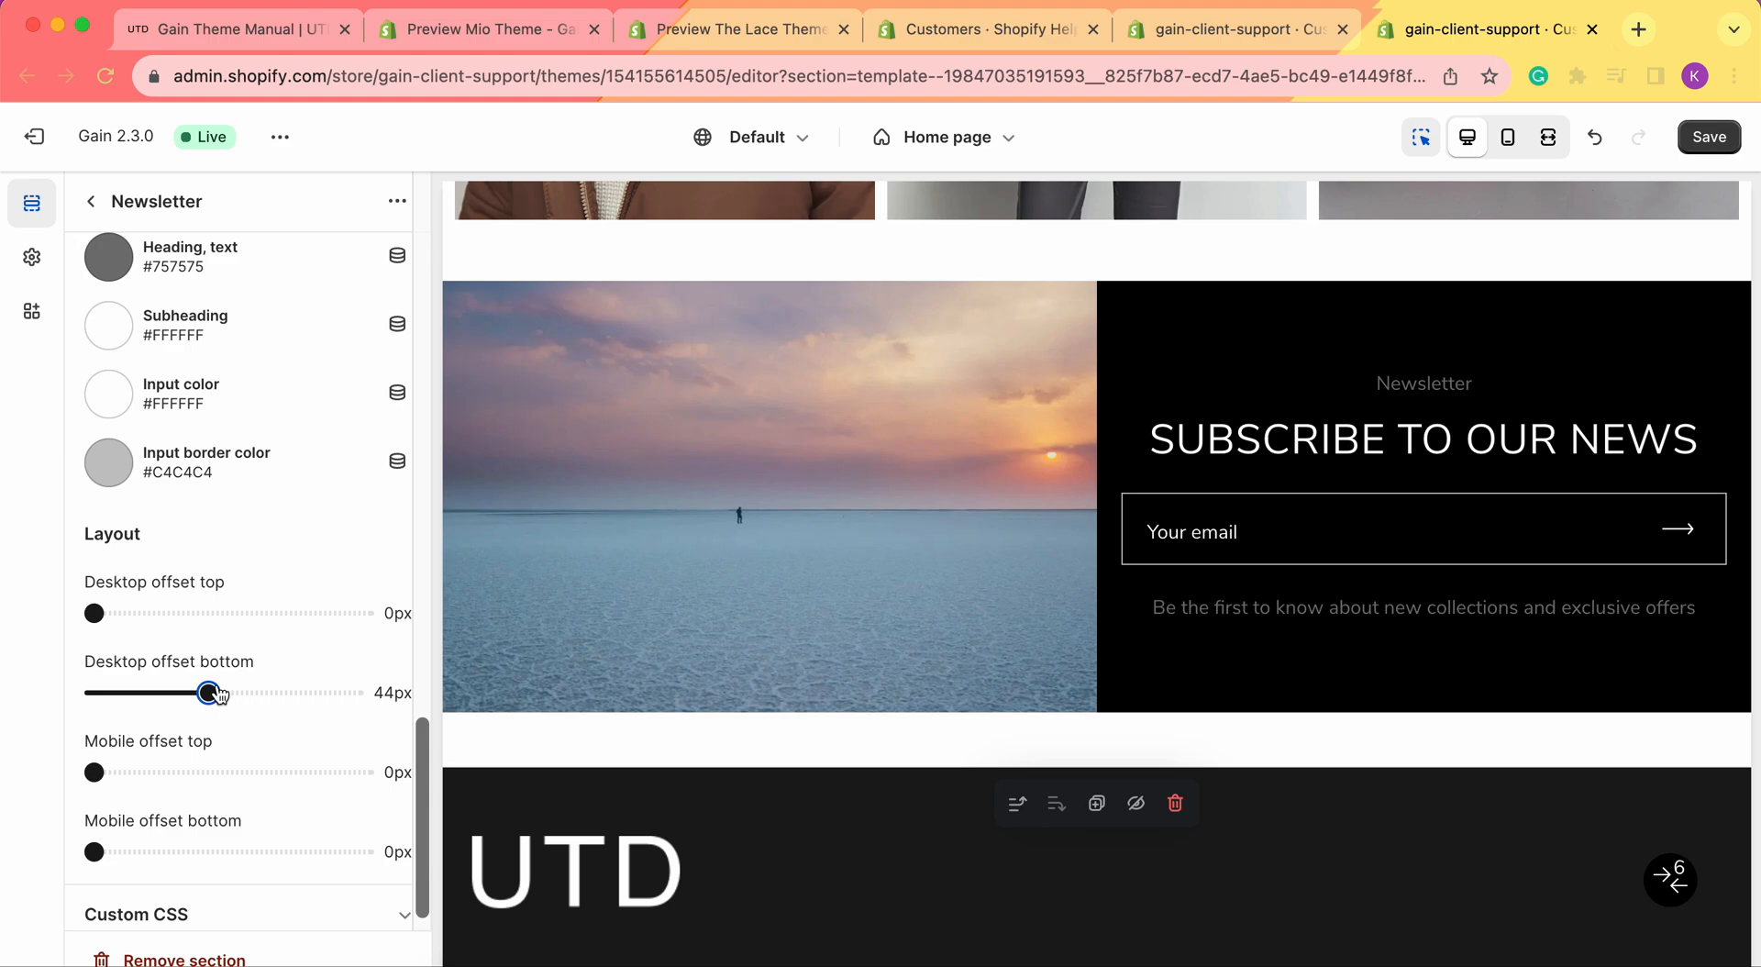
drag(209, 693, 34, 689)
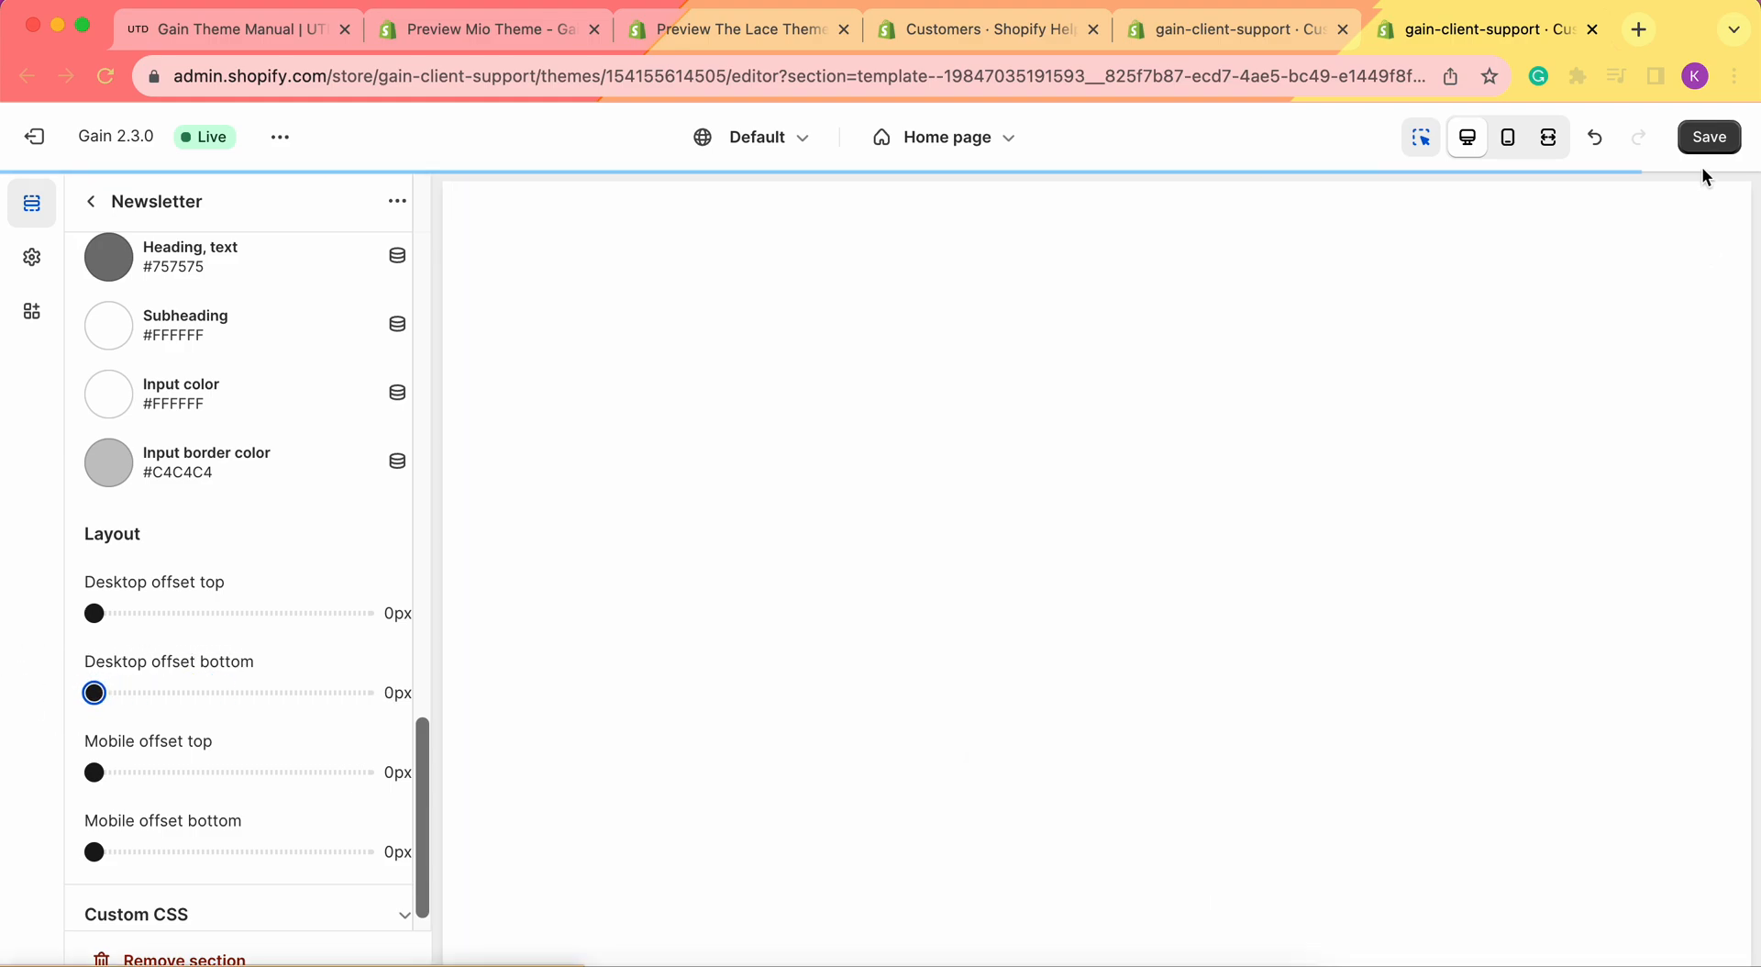
Save the Newsletter section's changes and return to the home page's section list.
scroll(157, 822, up, 15)
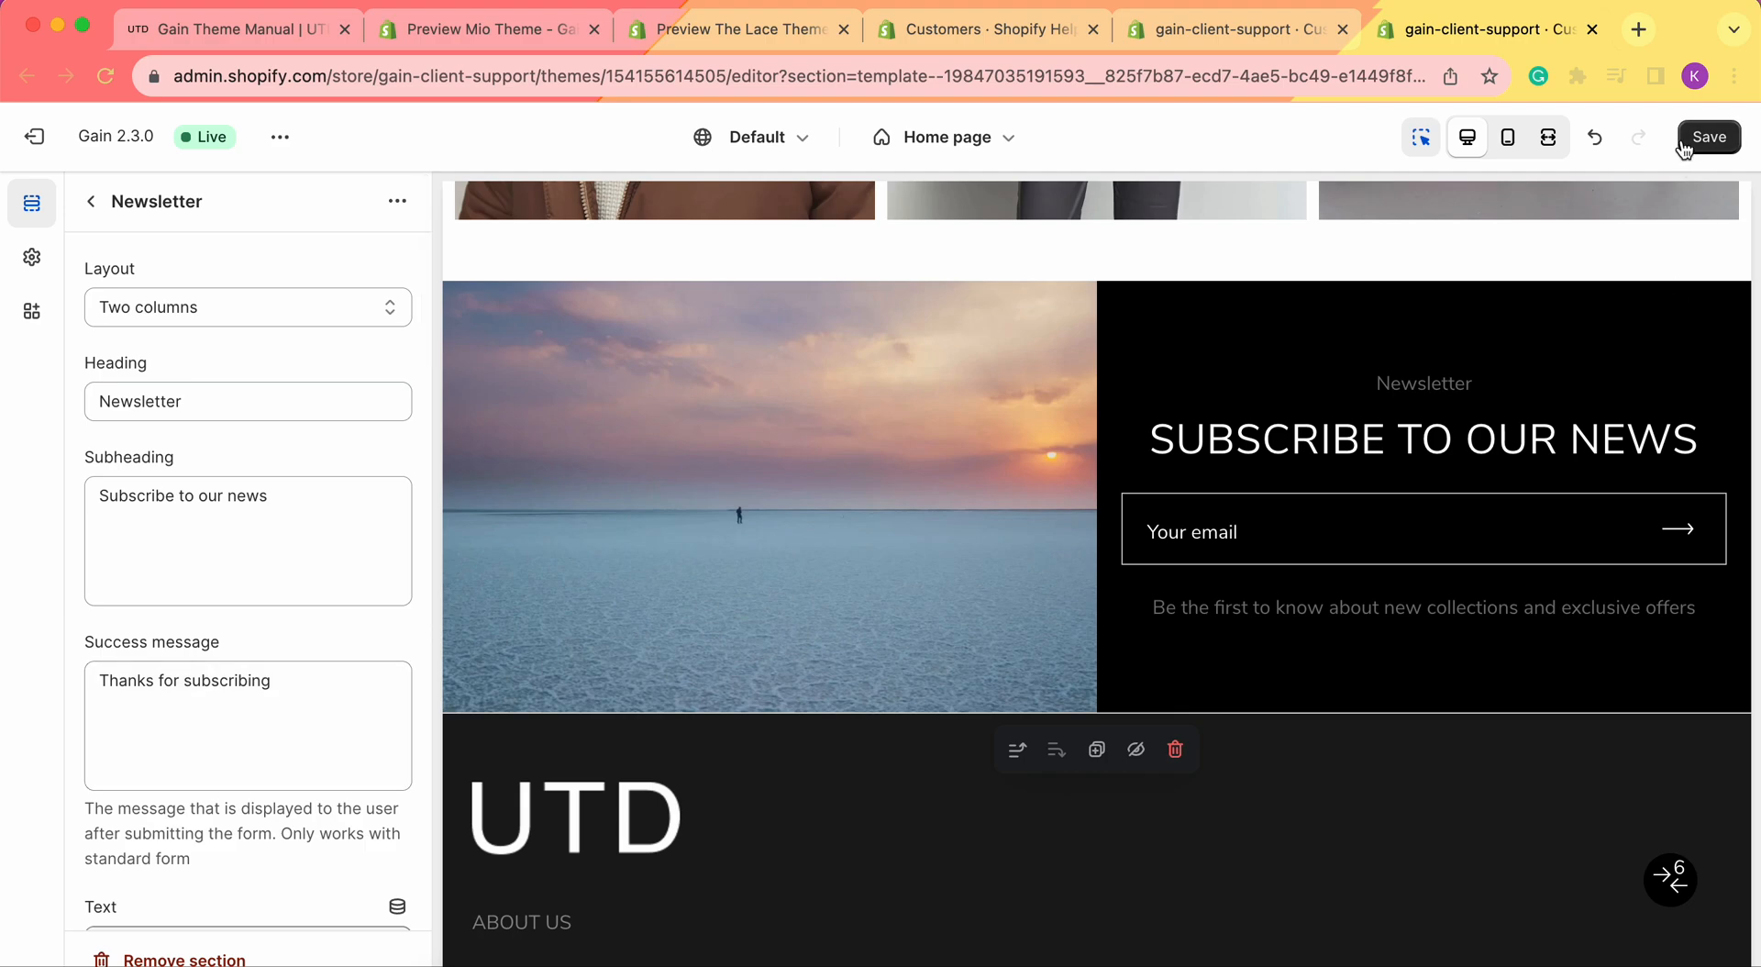
click(1712, 145)
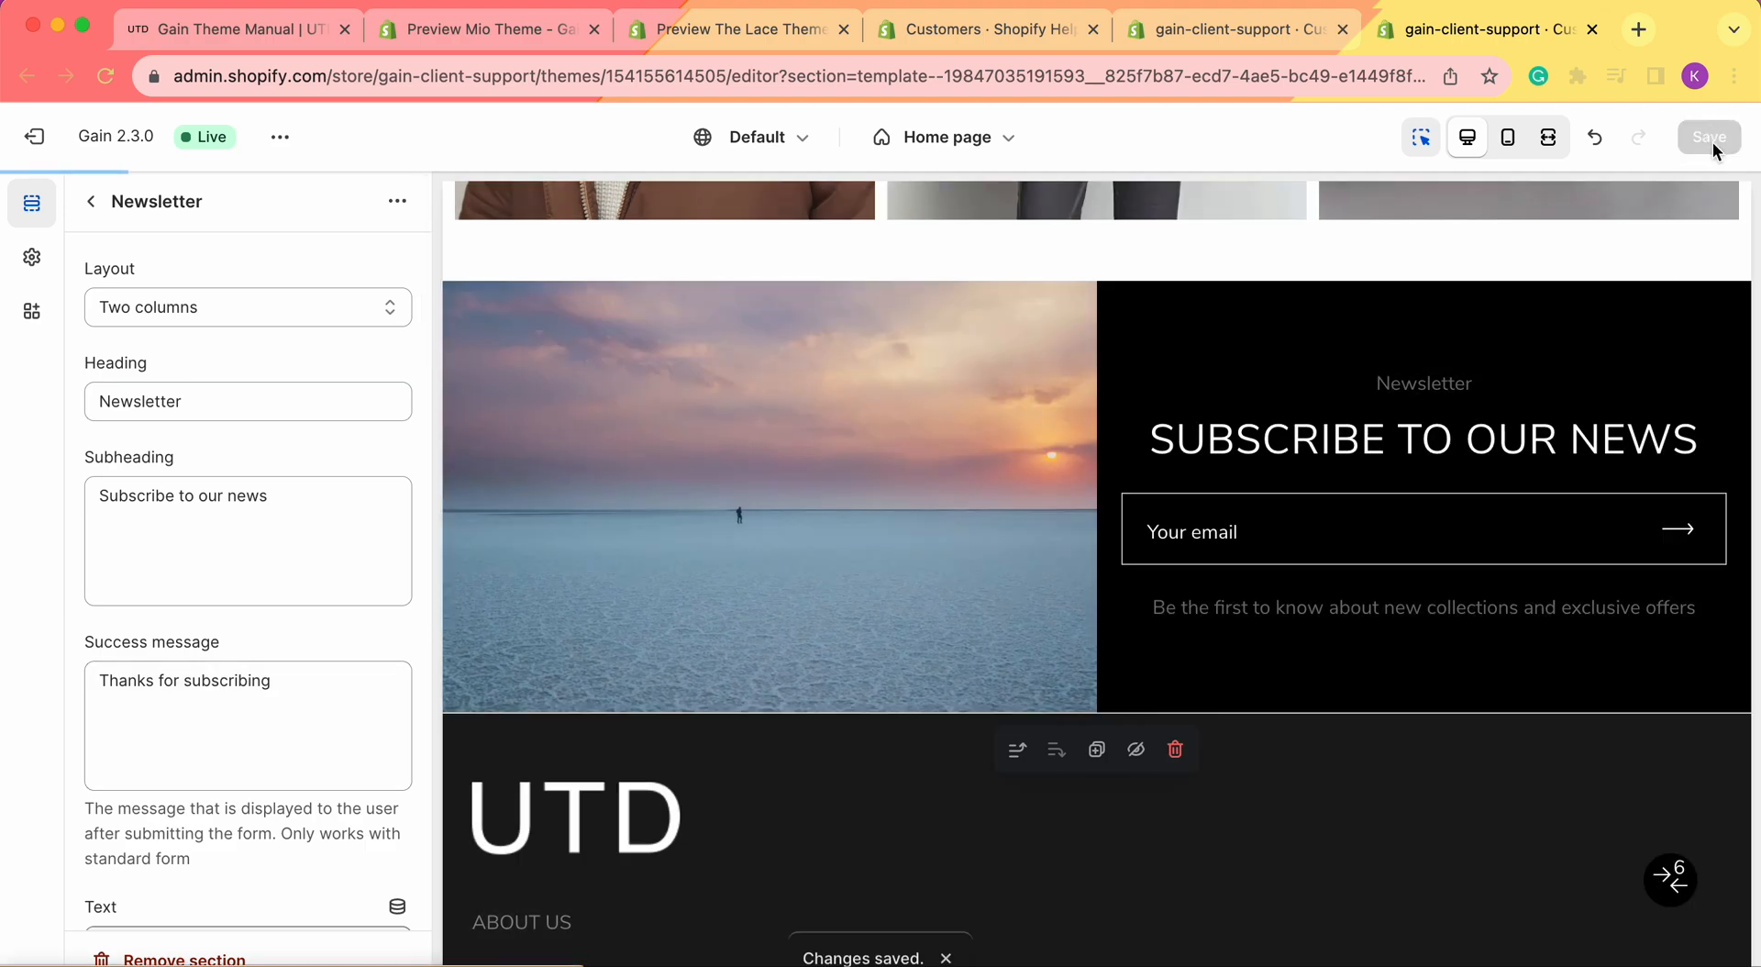
click(91, 202)
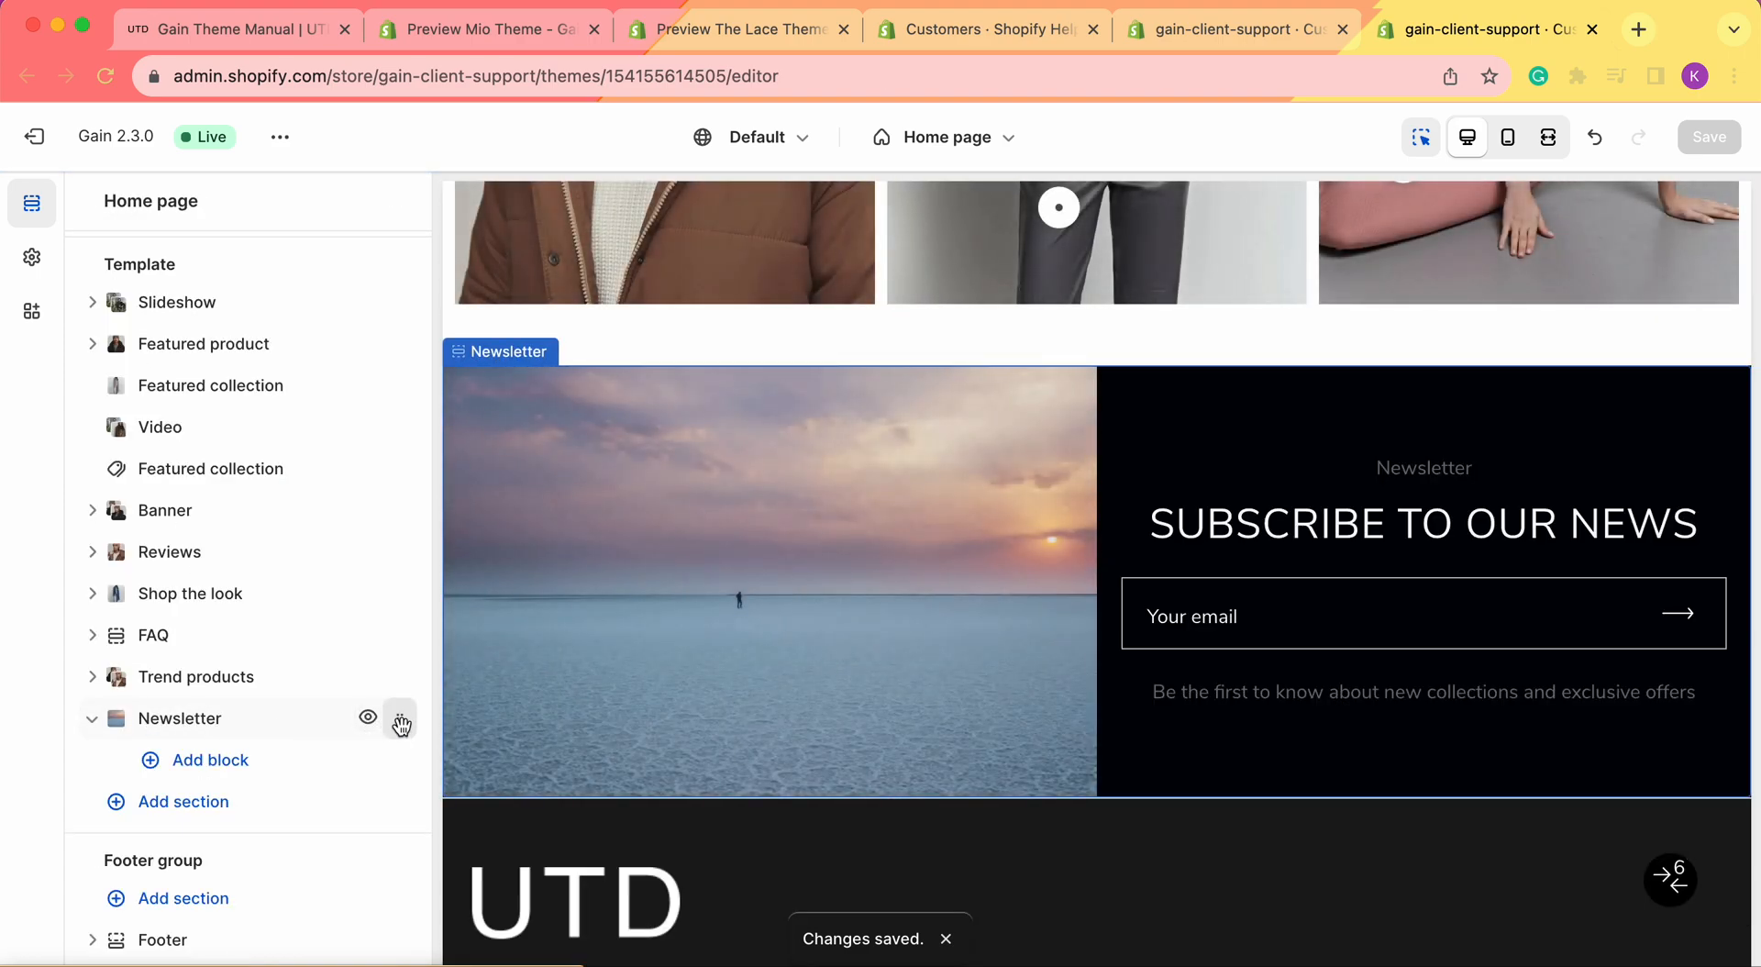
Move the Newsletter section up in the home page template so it sits between Banner and Reviews.
drag(401, 724, 232, 570)
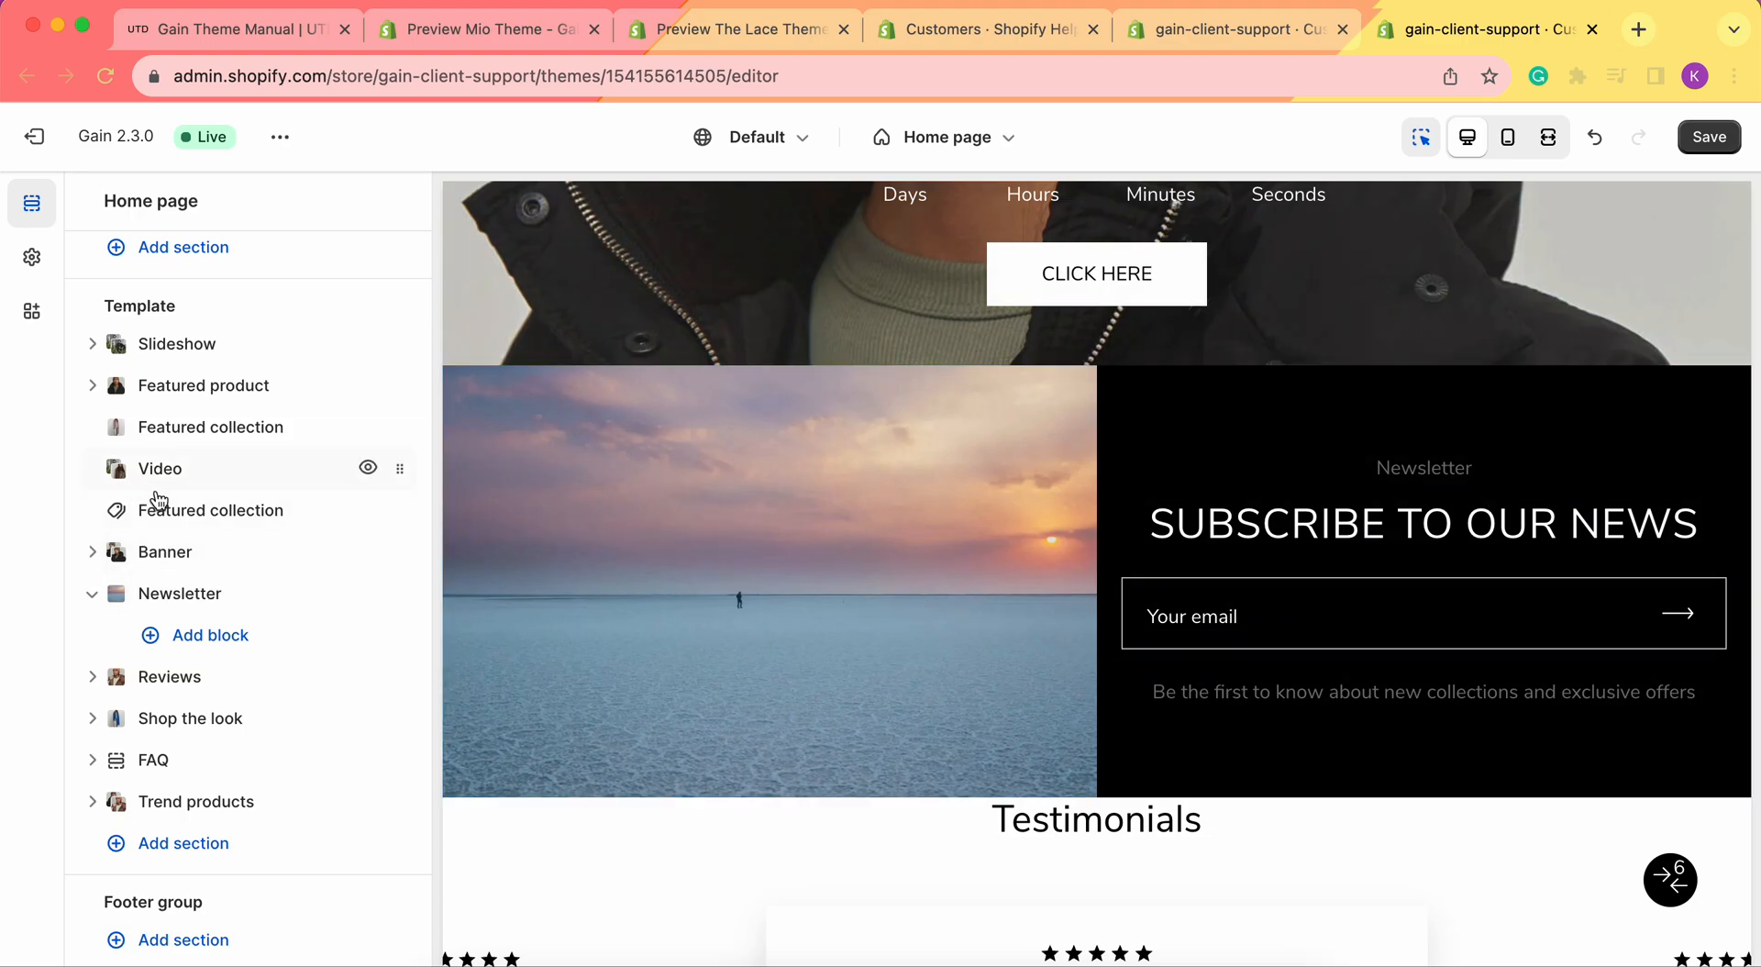
scroll(184, 394, up, 3)
scroll(220, 551, down, 4)
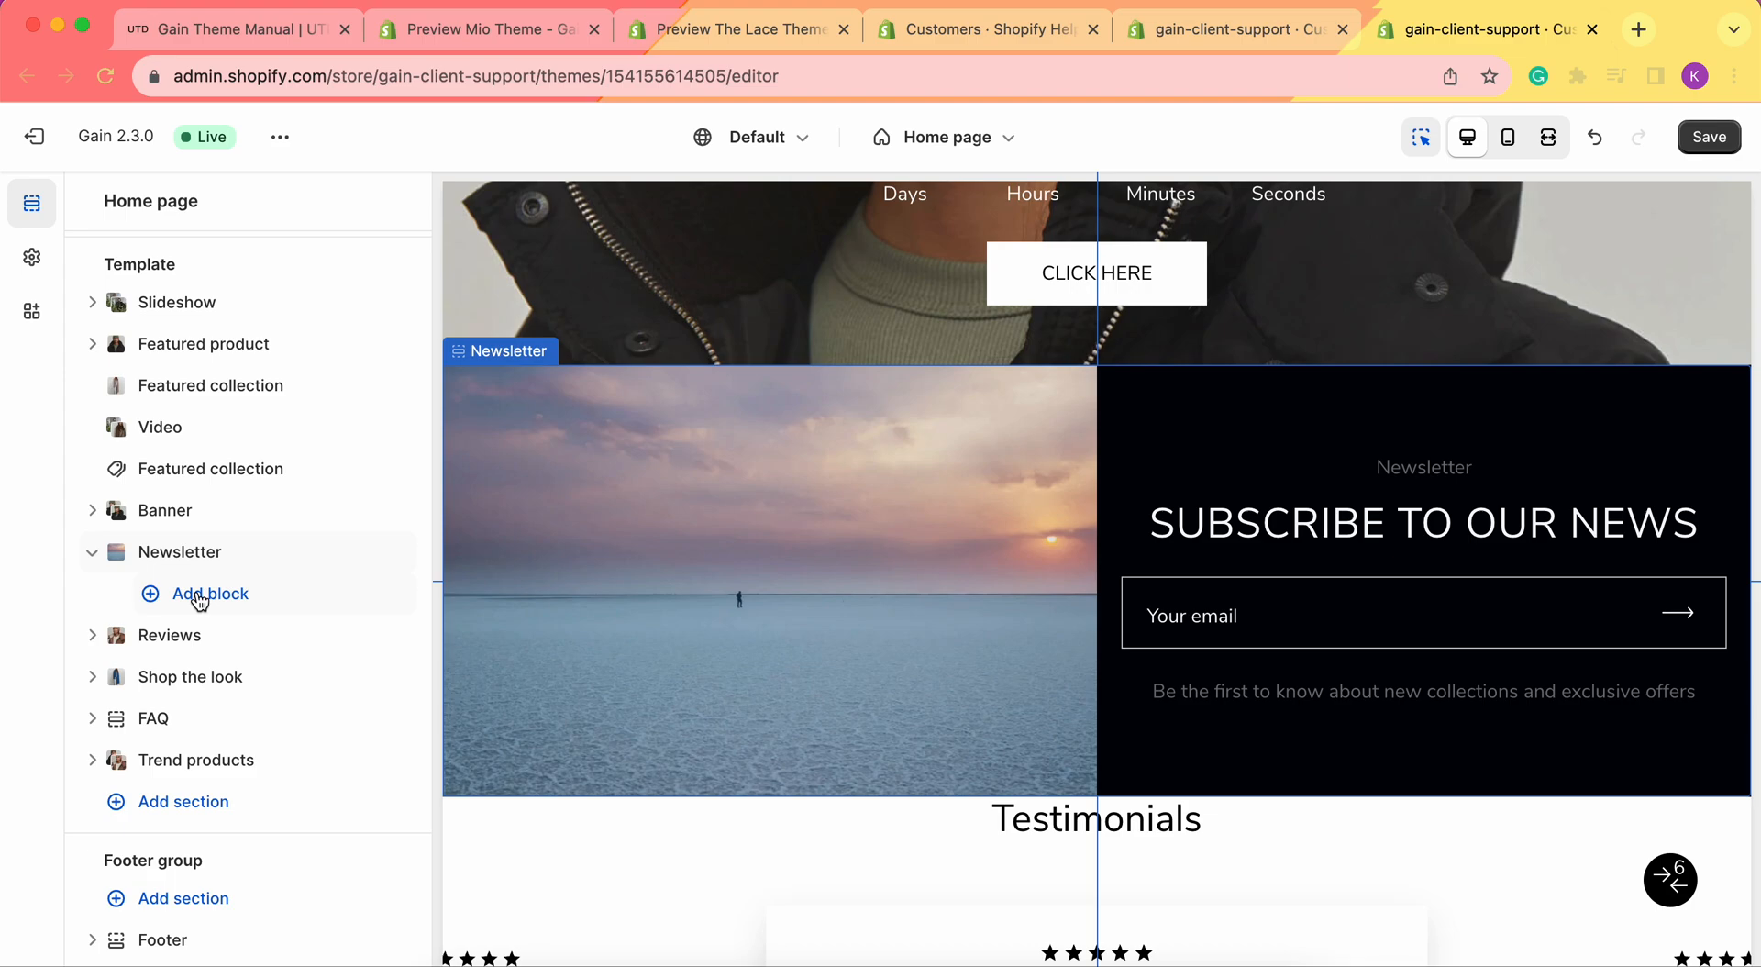
Check which blocks can be added to the Newsletter section without adding any, and save the new section order.
click(200, 598)
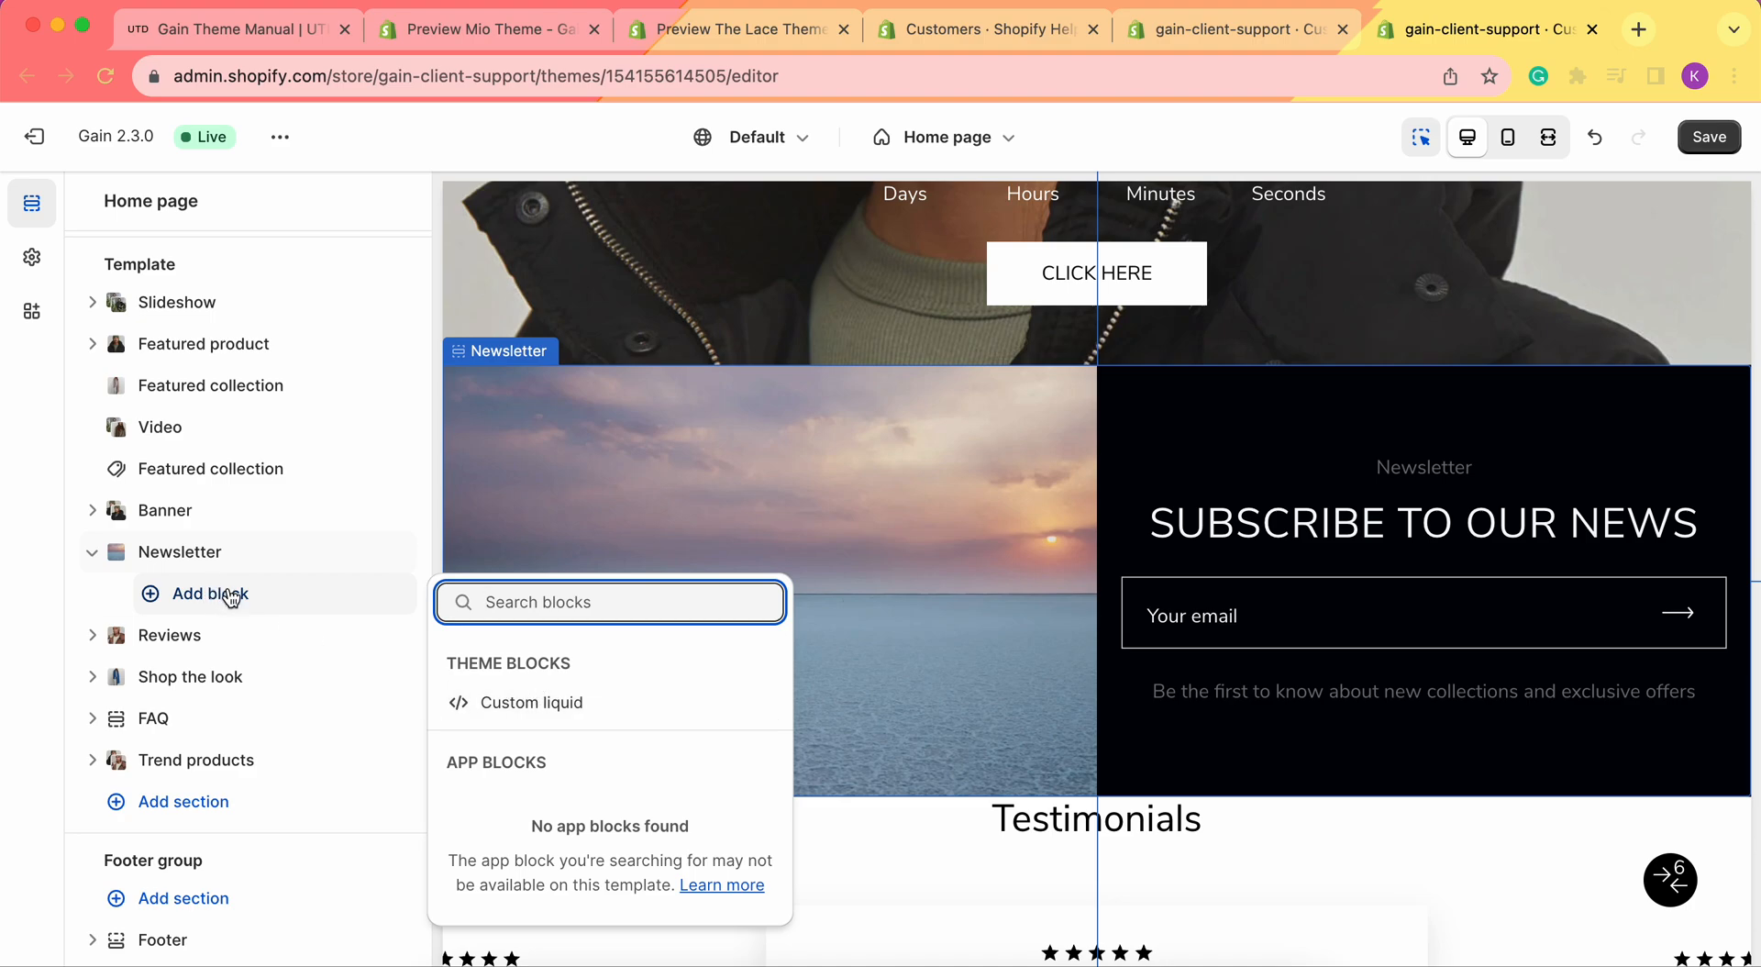
click(41, 619)
click(1707, 138)
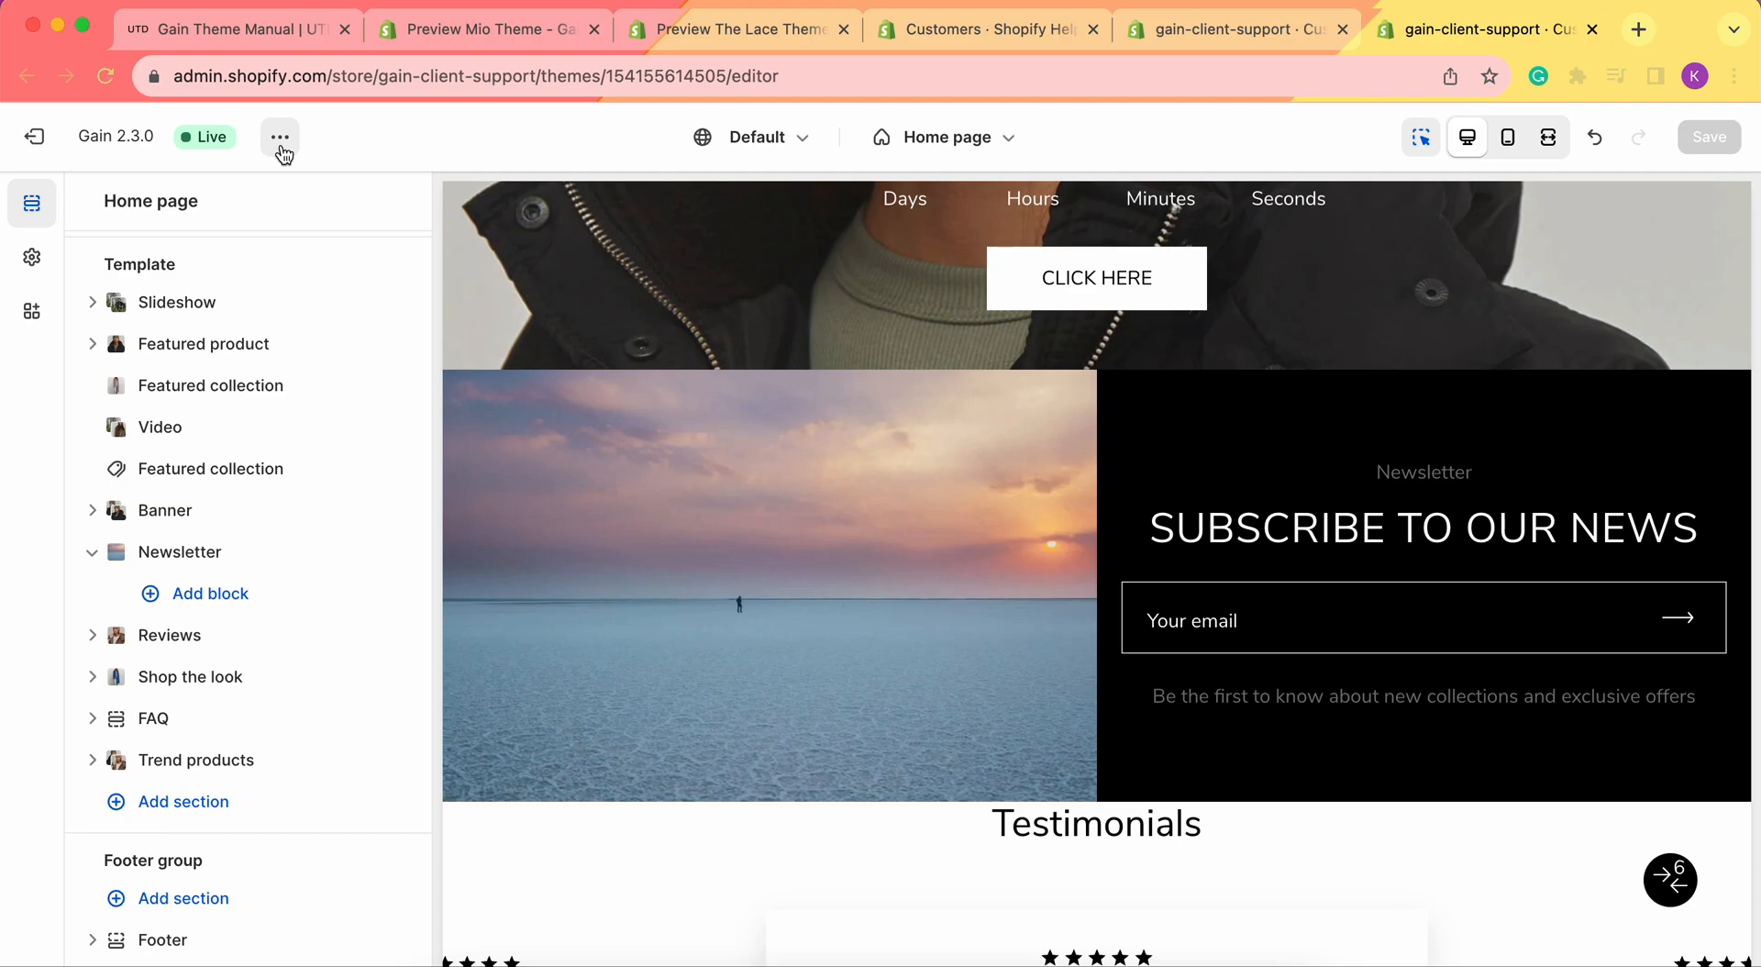
View the live store and find the Newsletter section below the banner on its home page.
click(280, 137)
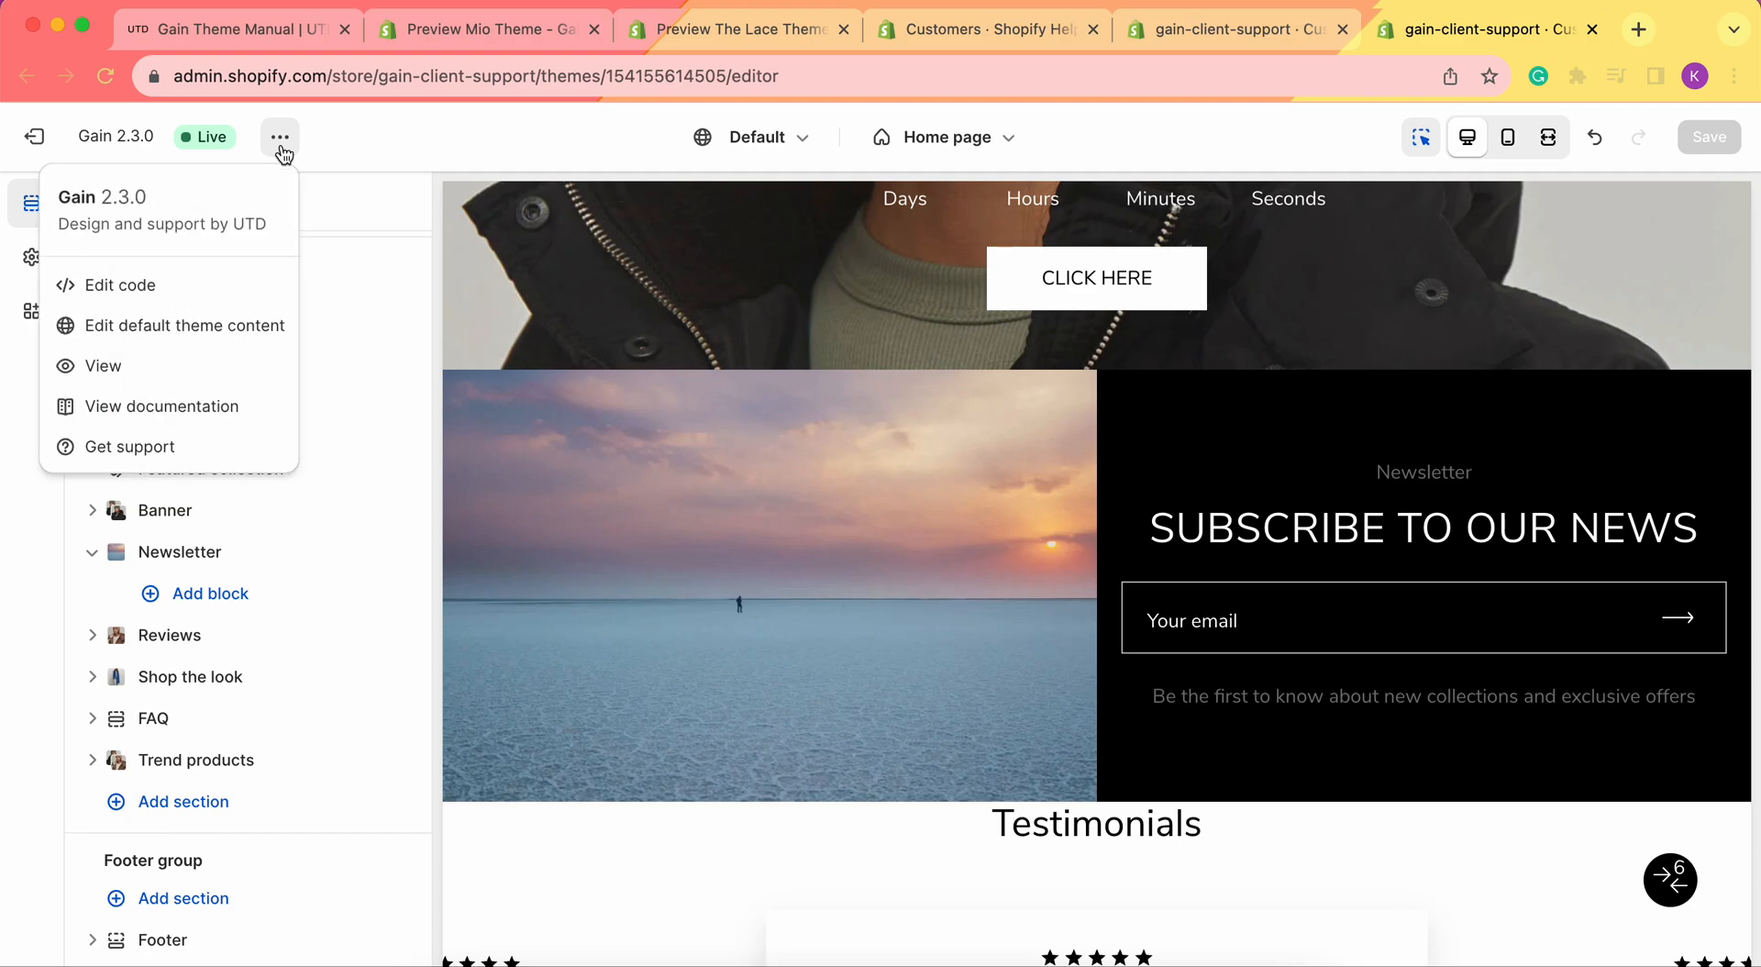
click(101, 362)
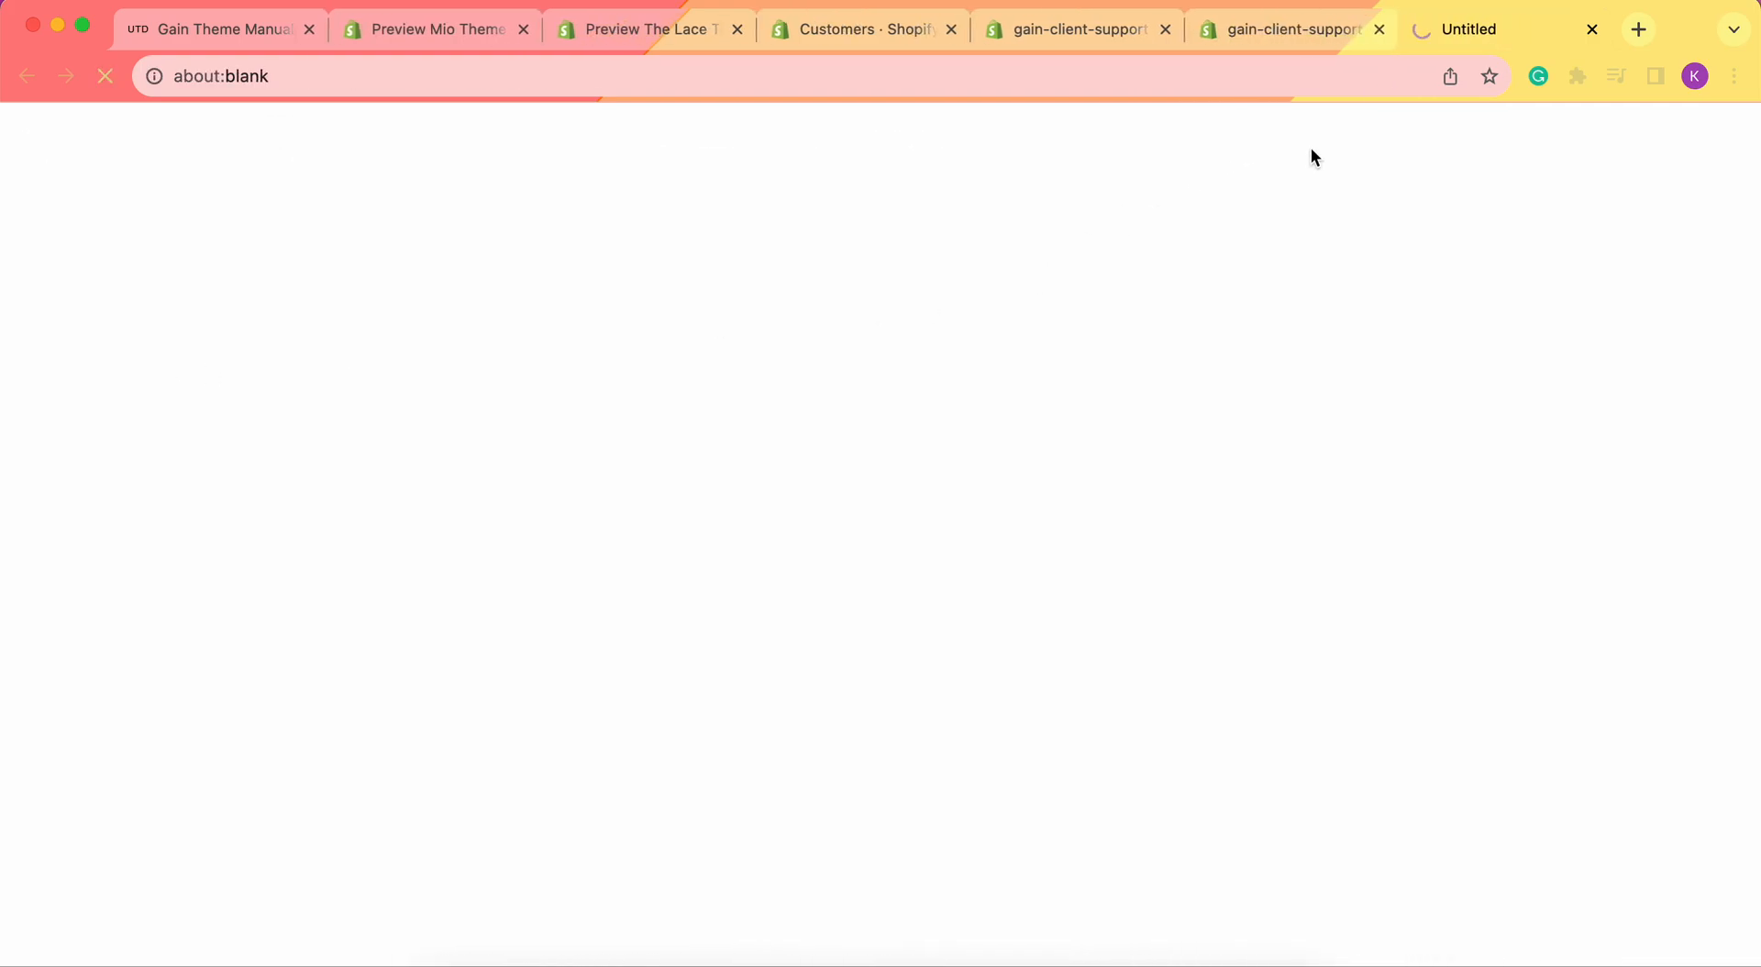
scroll(980, 423, down, 20)
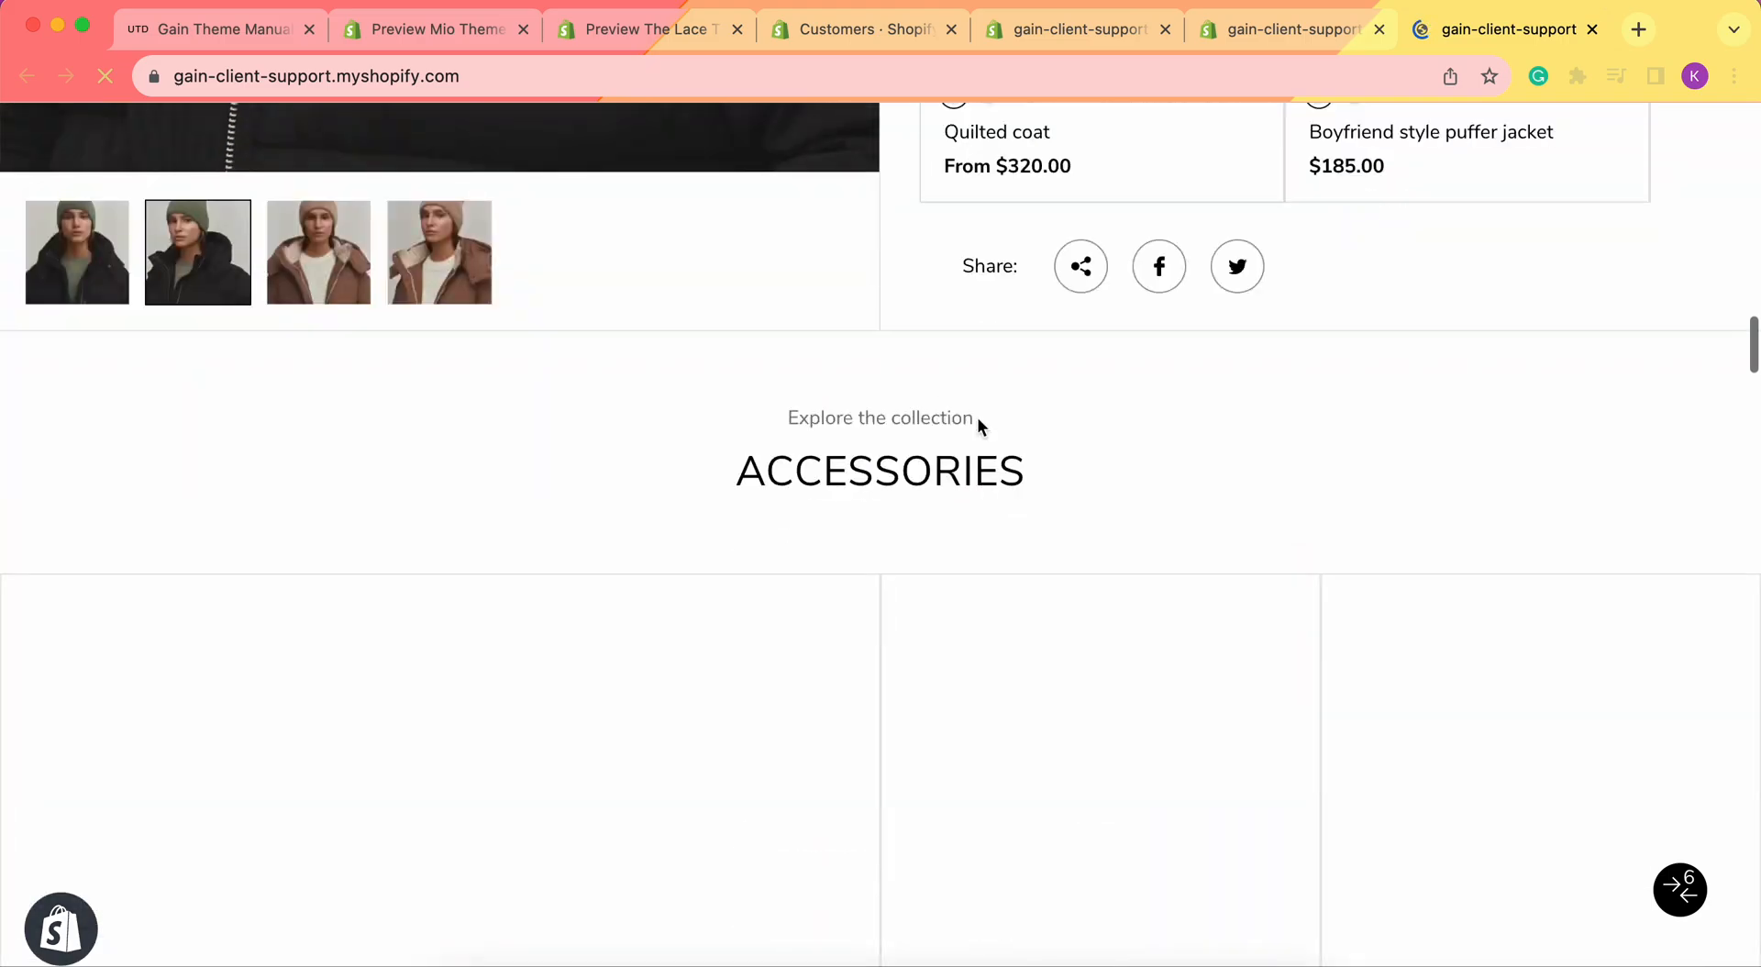
scroll(977, 426, down, 20)
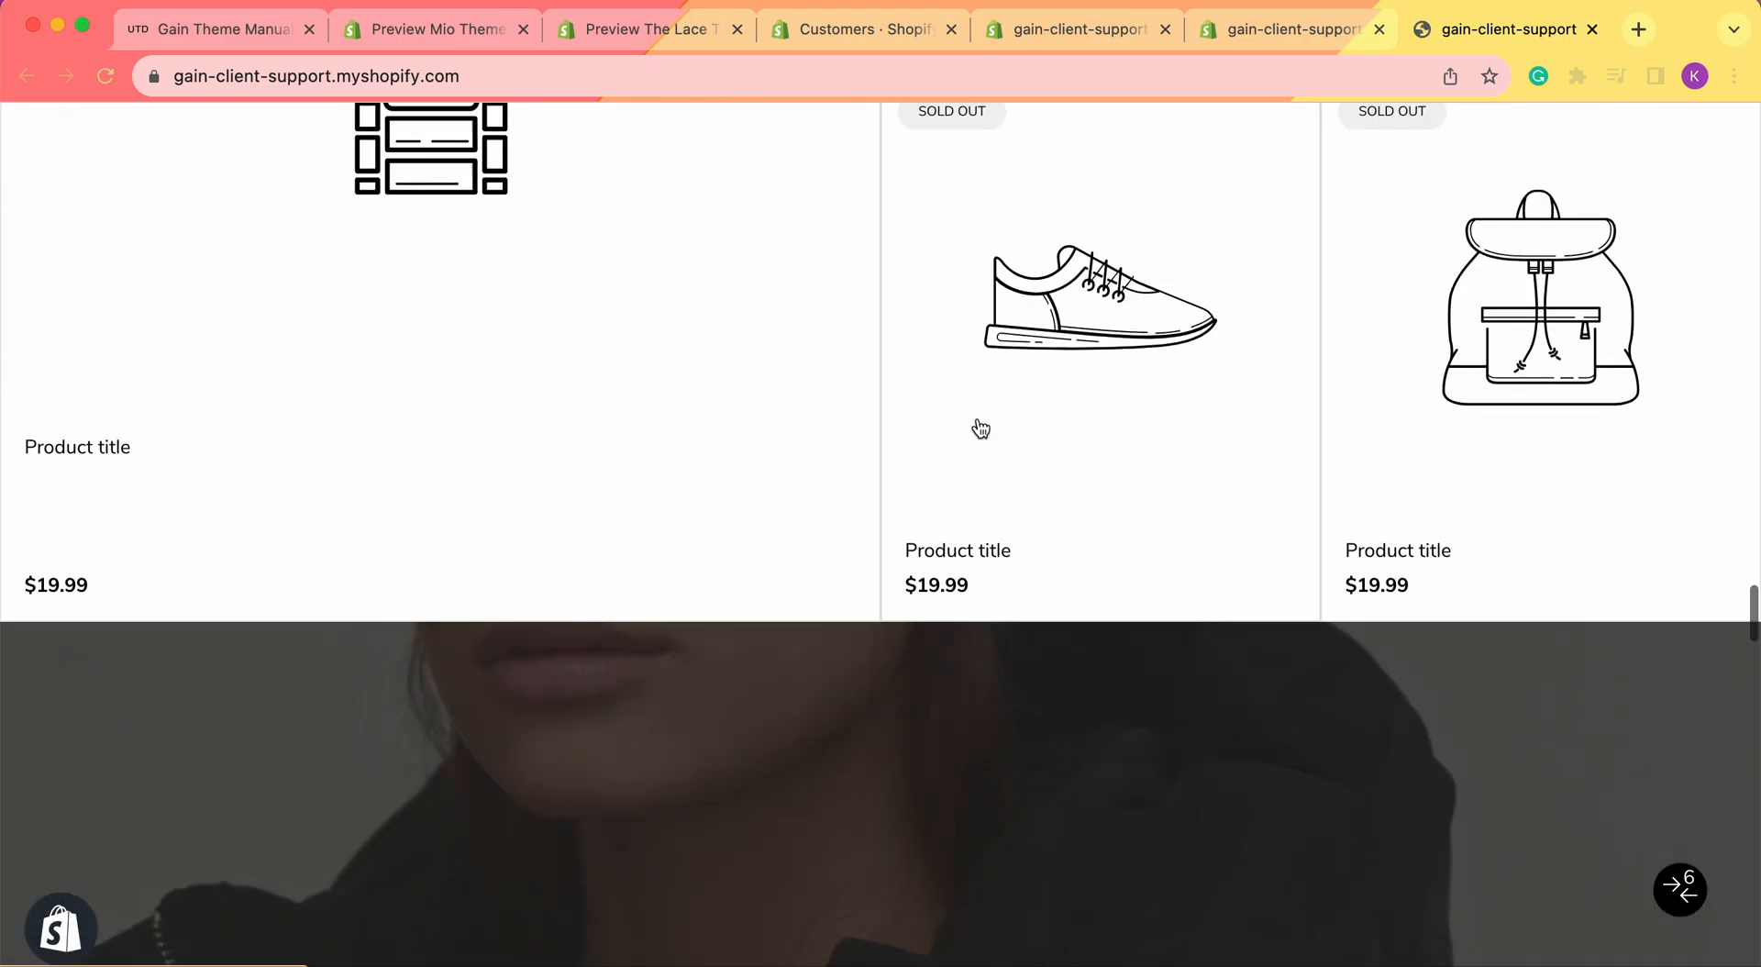
scroll(1231, 411, up, 2)
scroll(1231, 410, up, 3)
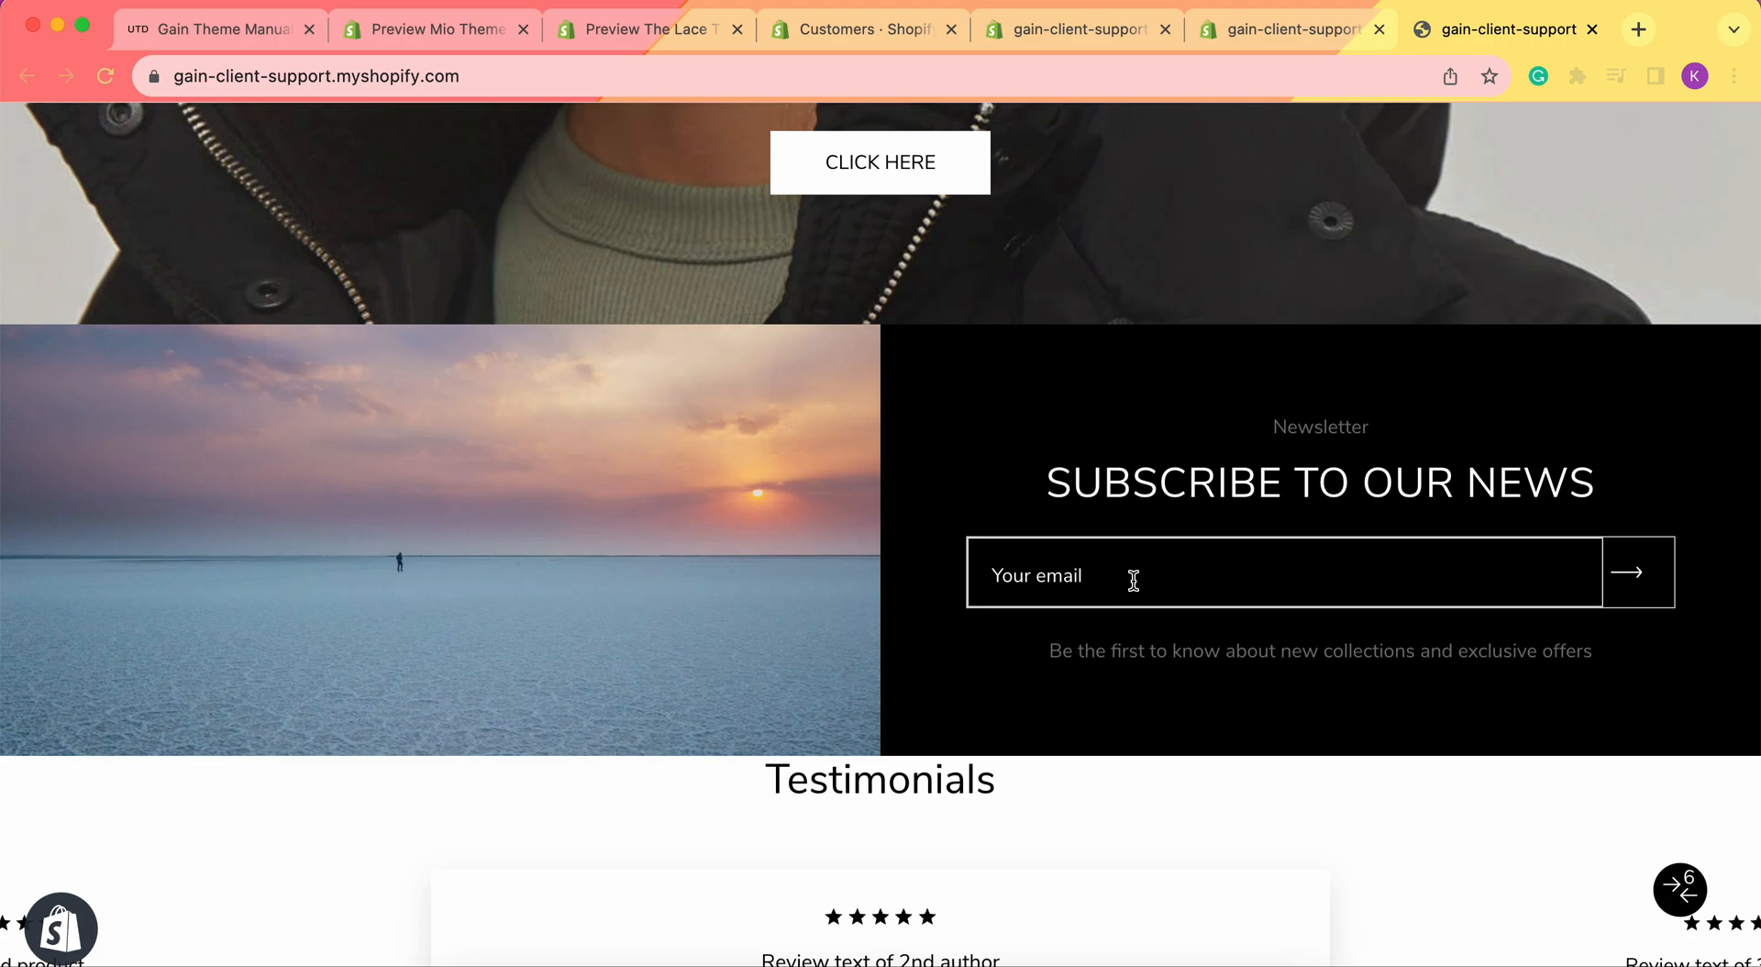
Subscribe a test email address through the live store's Newsletter form.
click(1134, 580)
text(utd@)
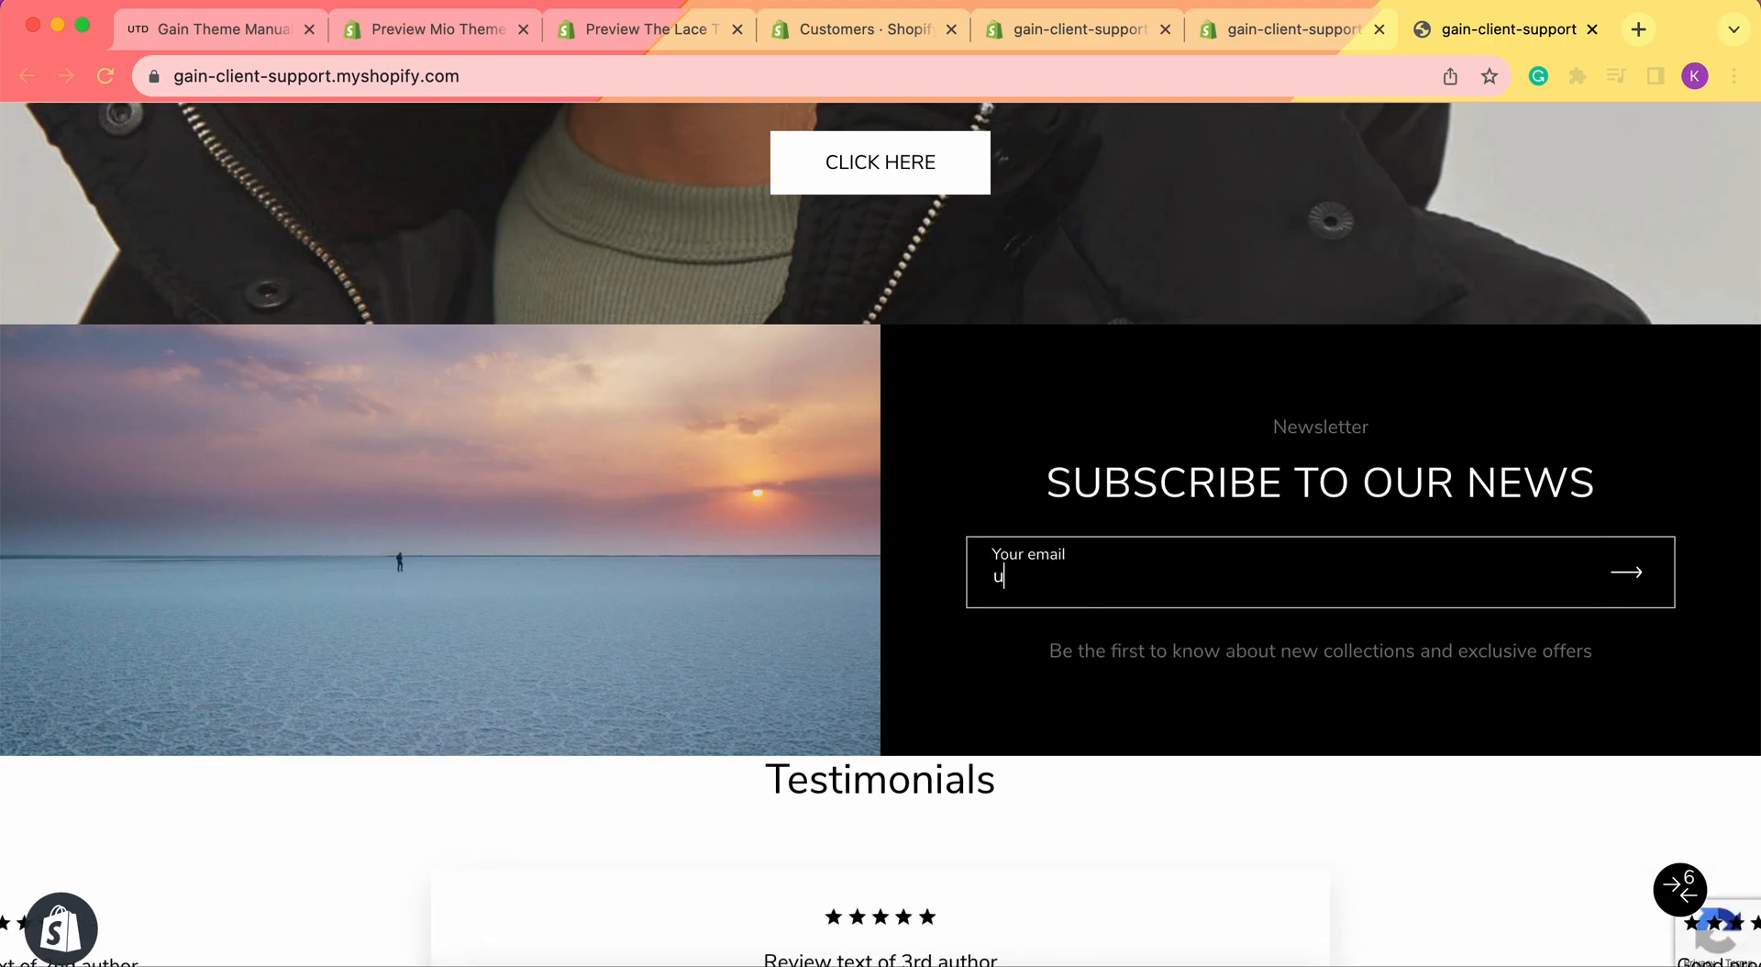
text(test.com)
click(1640, 574)
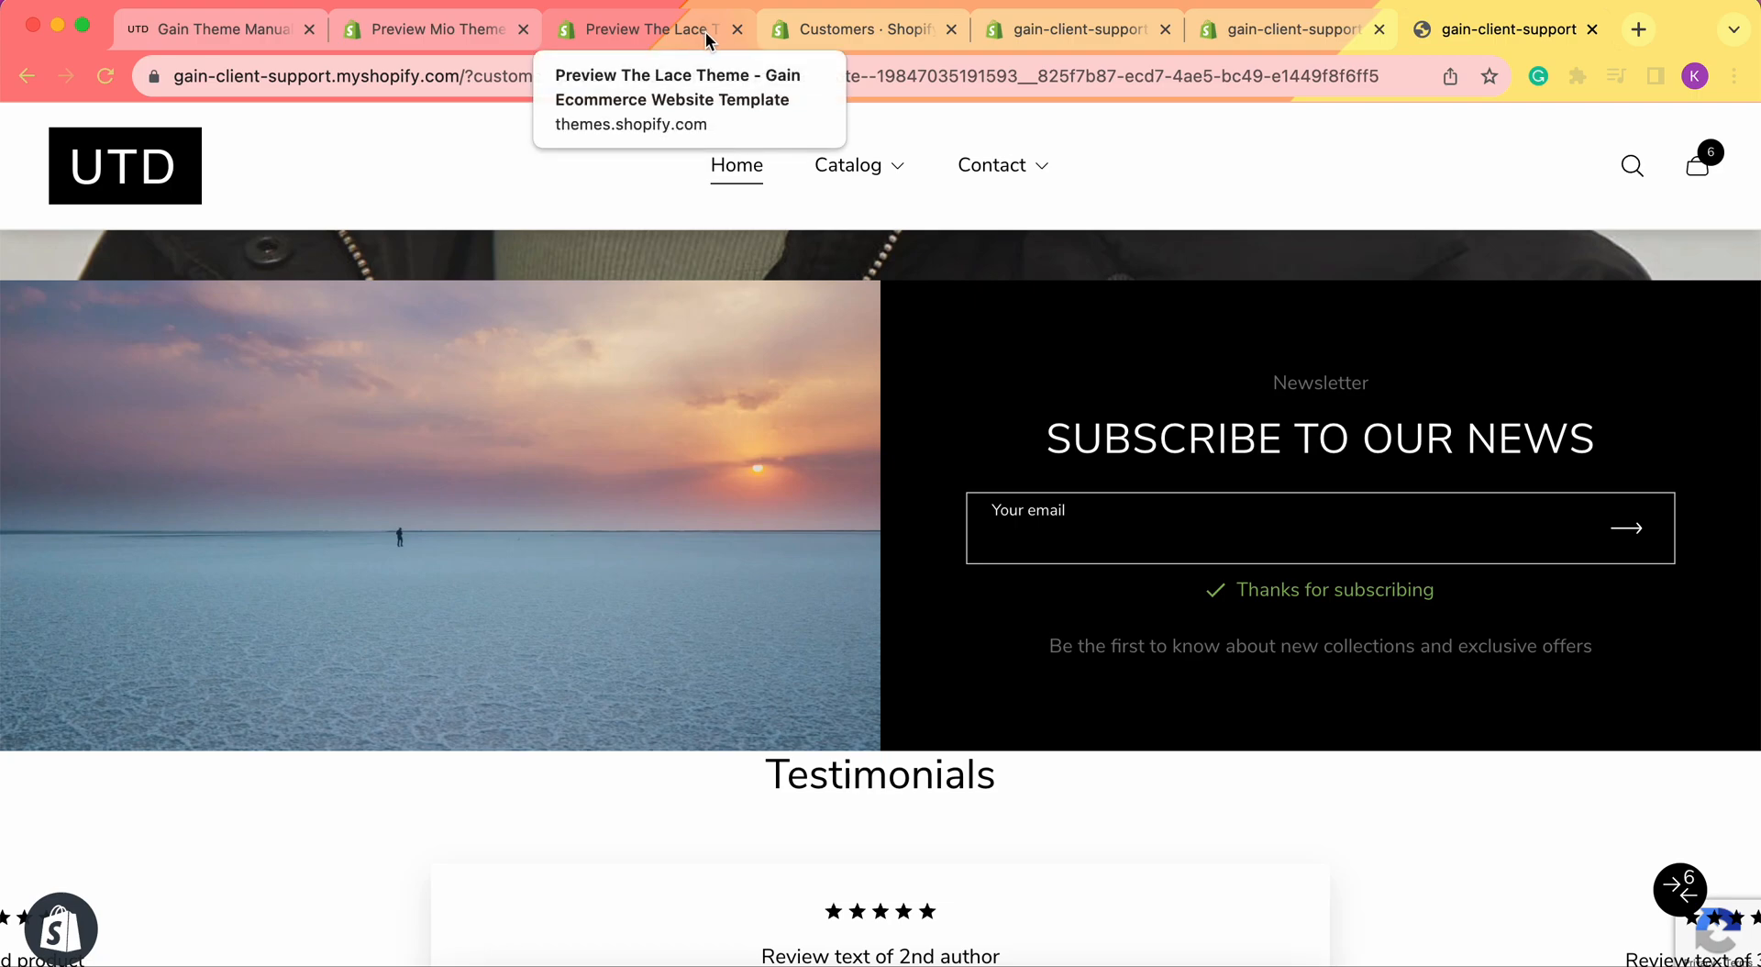
Check the store admin's Customers list for the new subscriber and view the Email subscribers segment.
click(1088, 29)
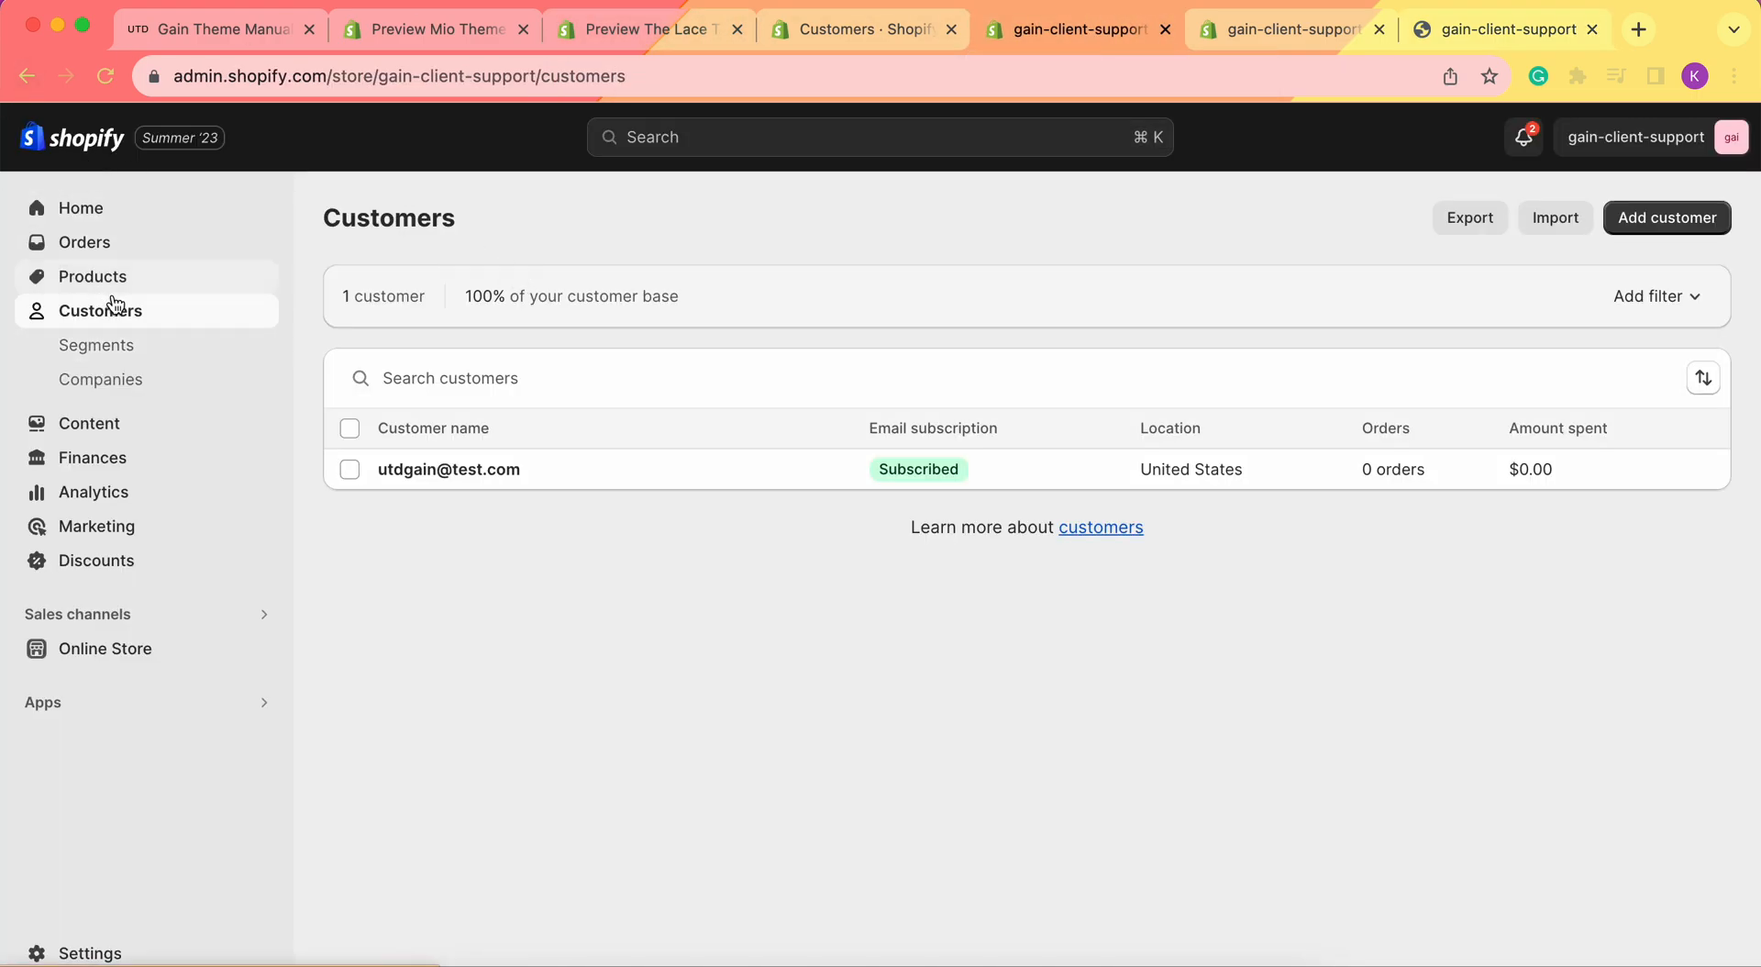
click(76, 322)
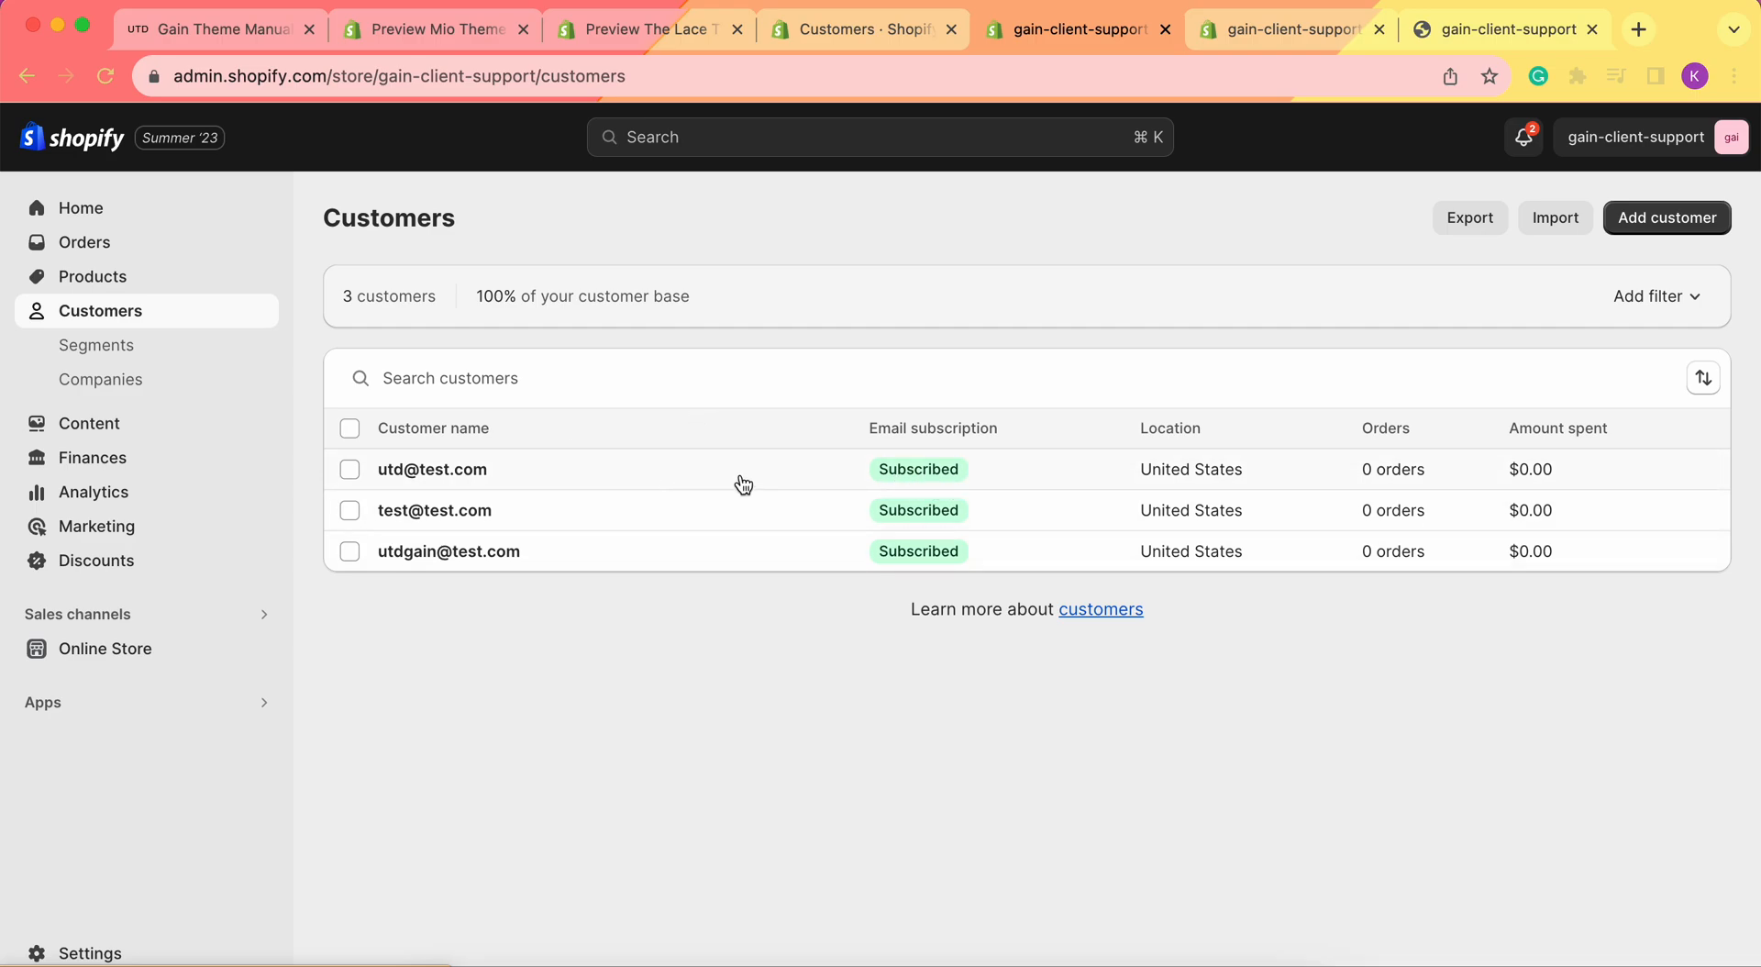
click(81, 354)
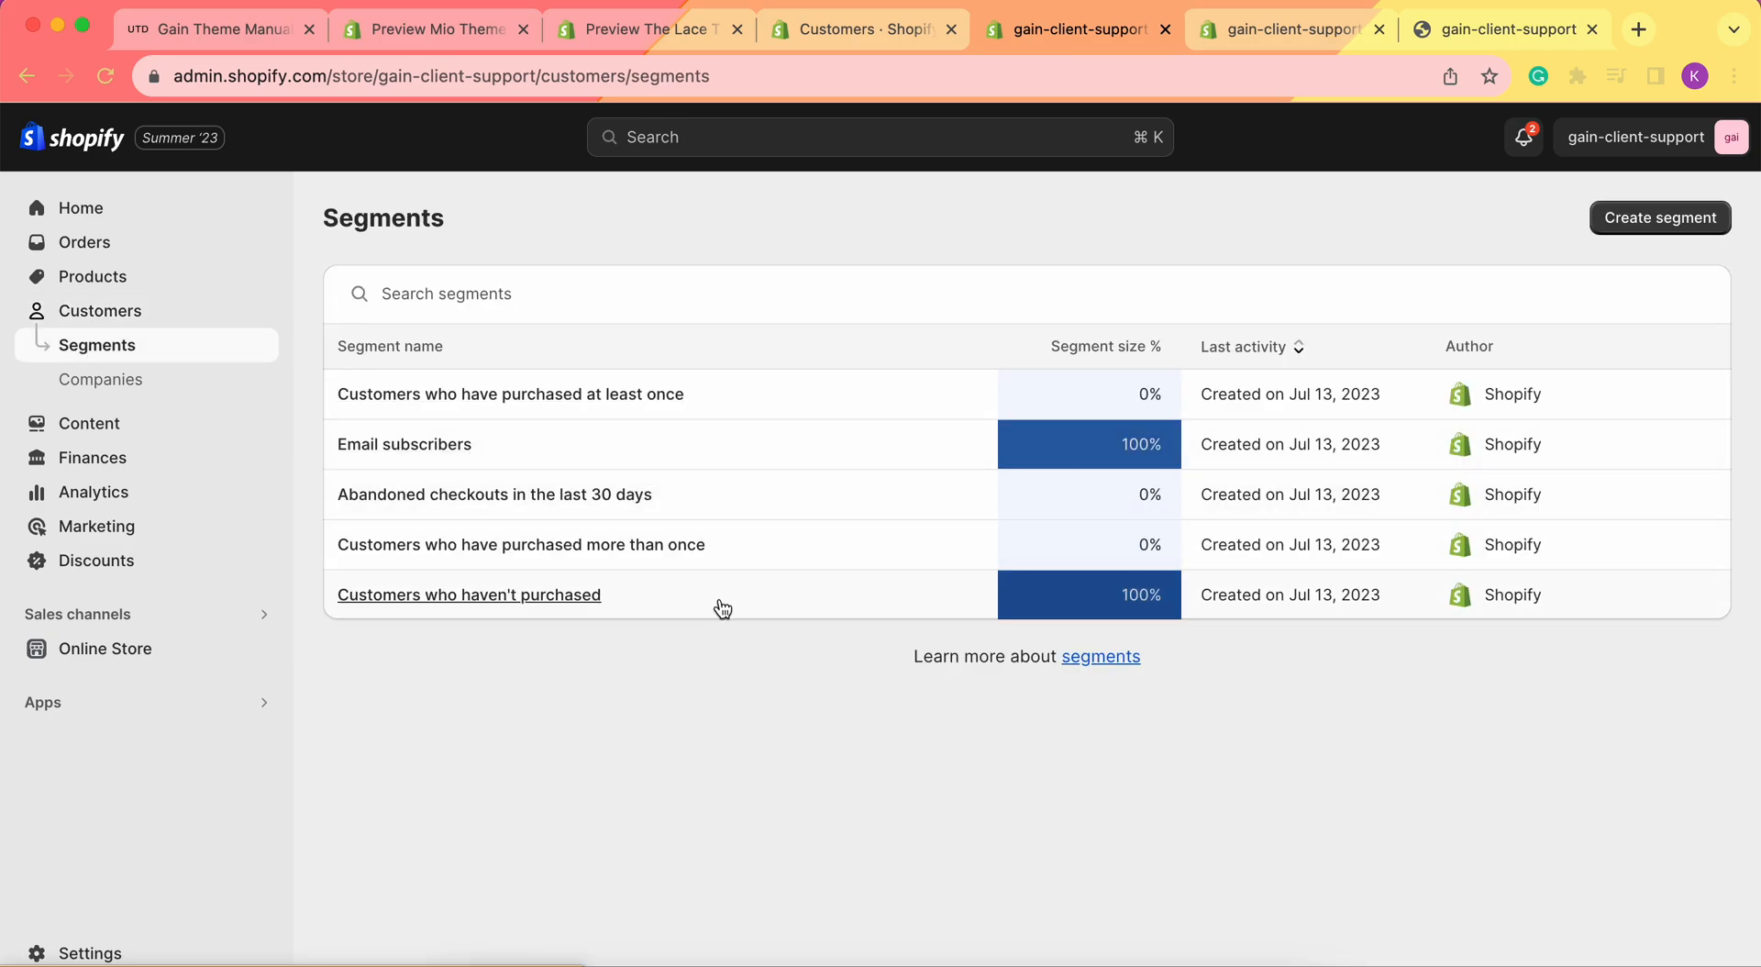
click(687, 441)
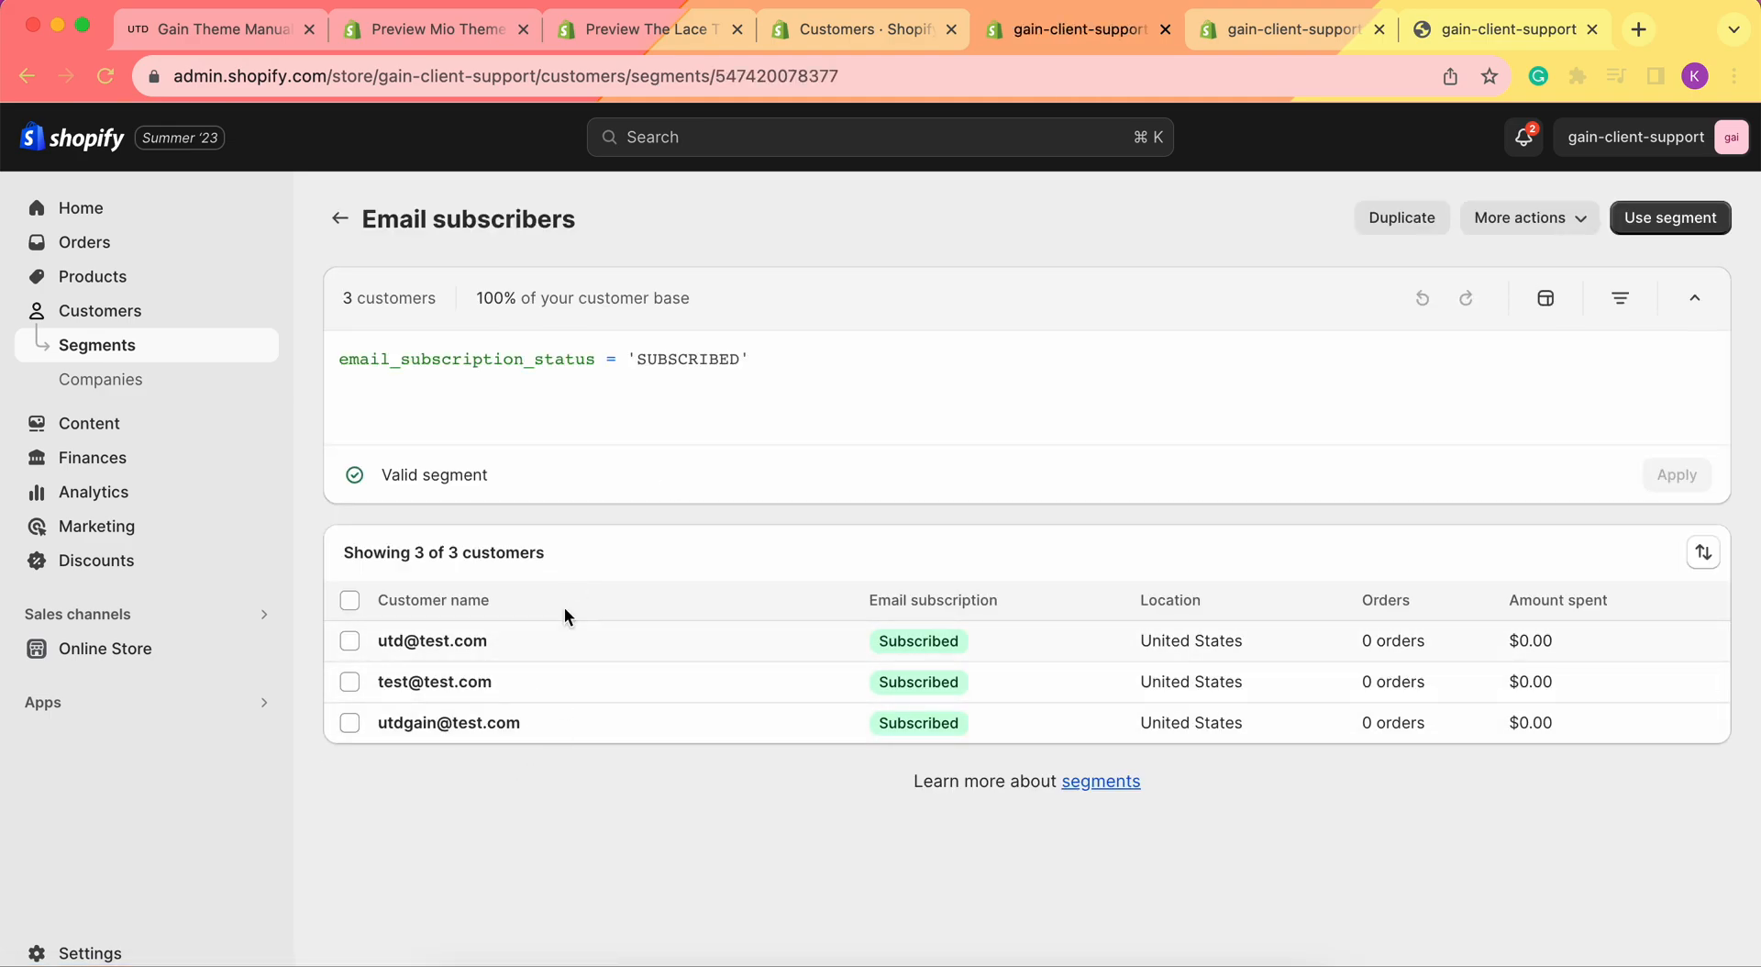
Revisit the live newsletter form and the theme editor, and reopen the full Customers list in the store admin.
click(1506, 32)
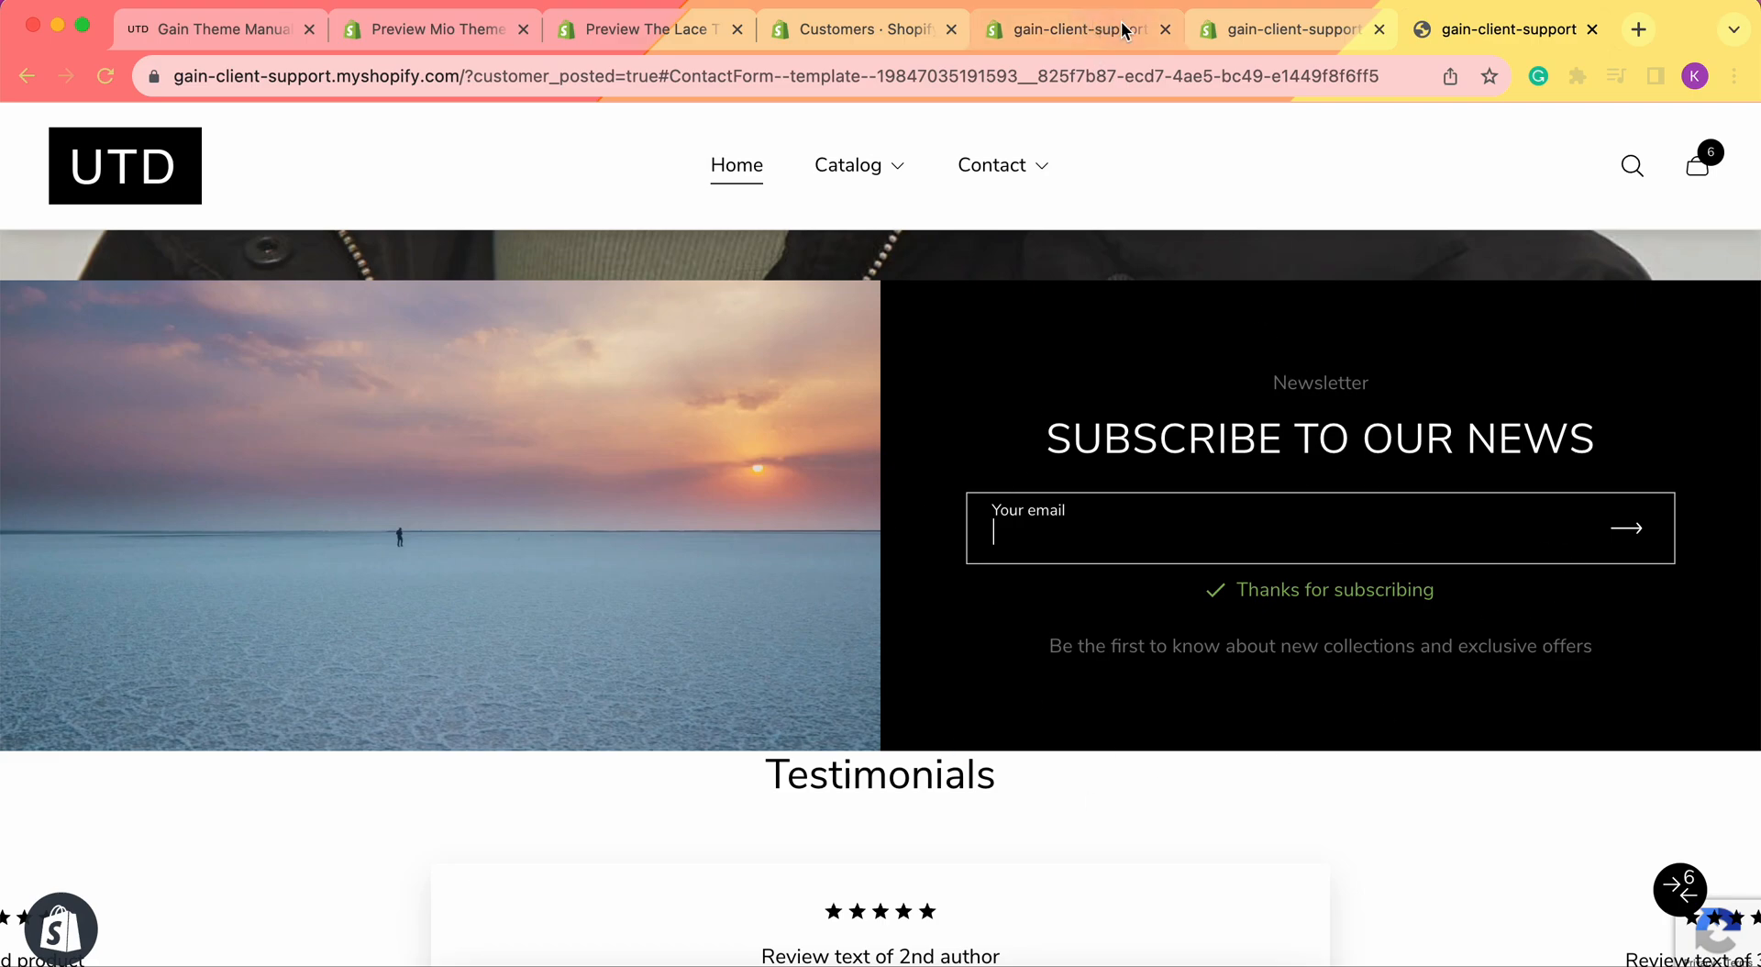
click(1212, 32)
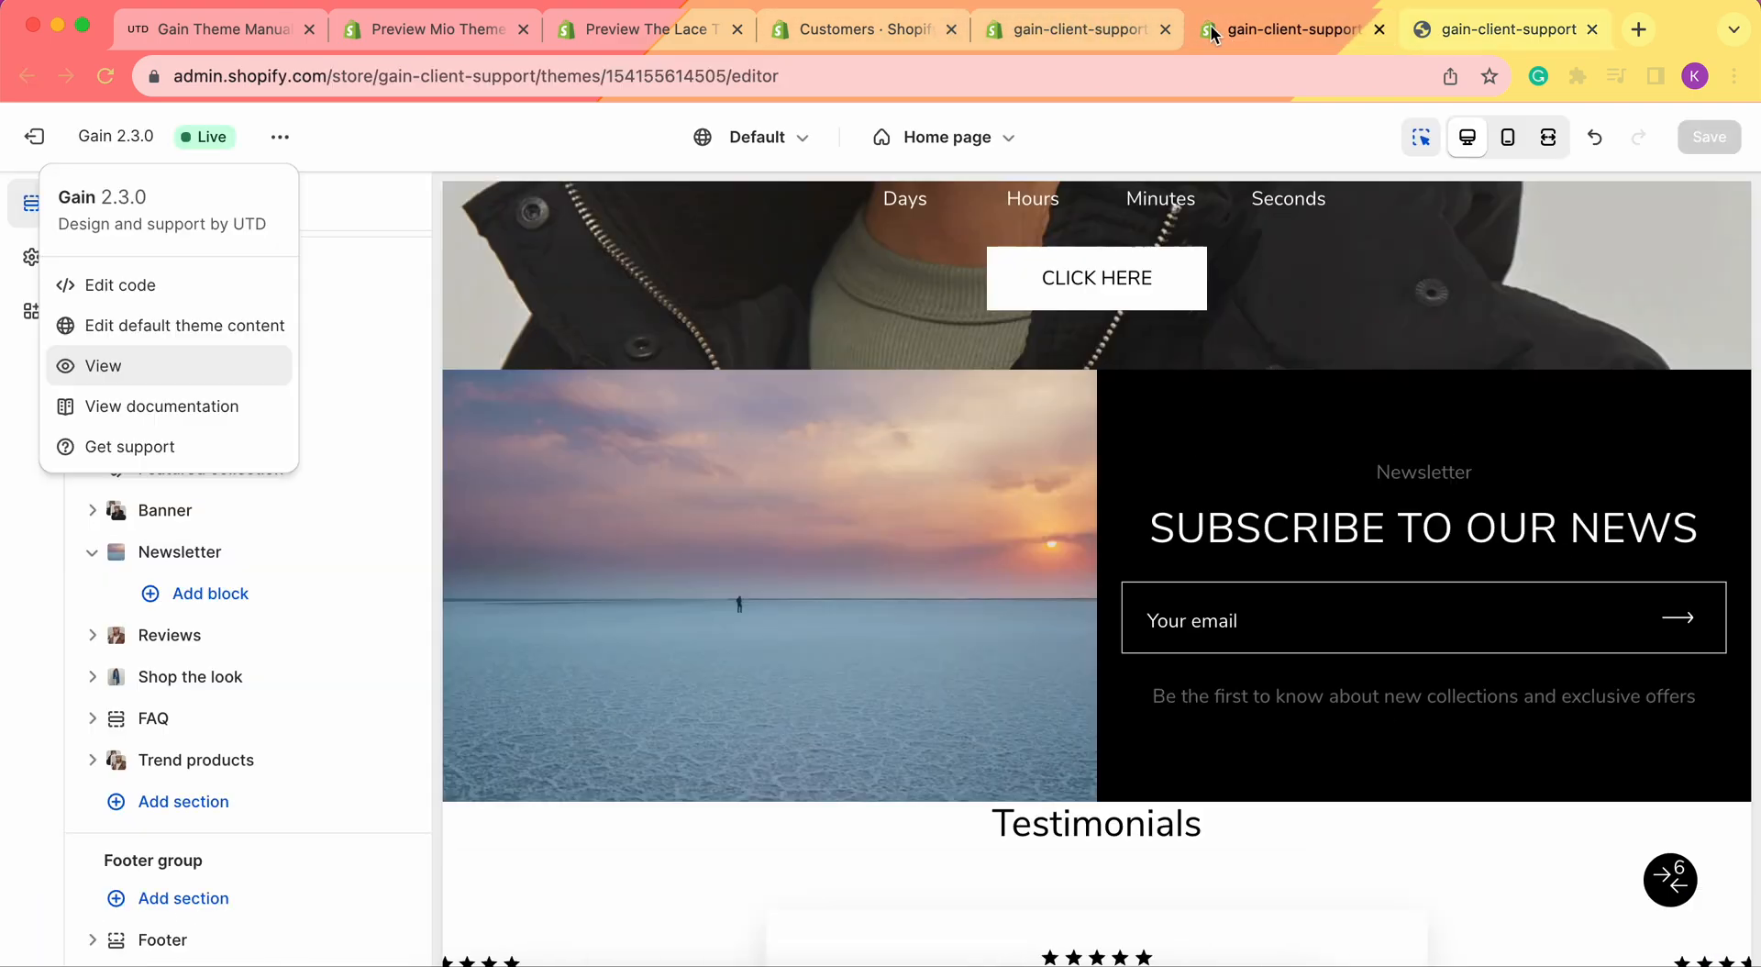
click(1143, 29)
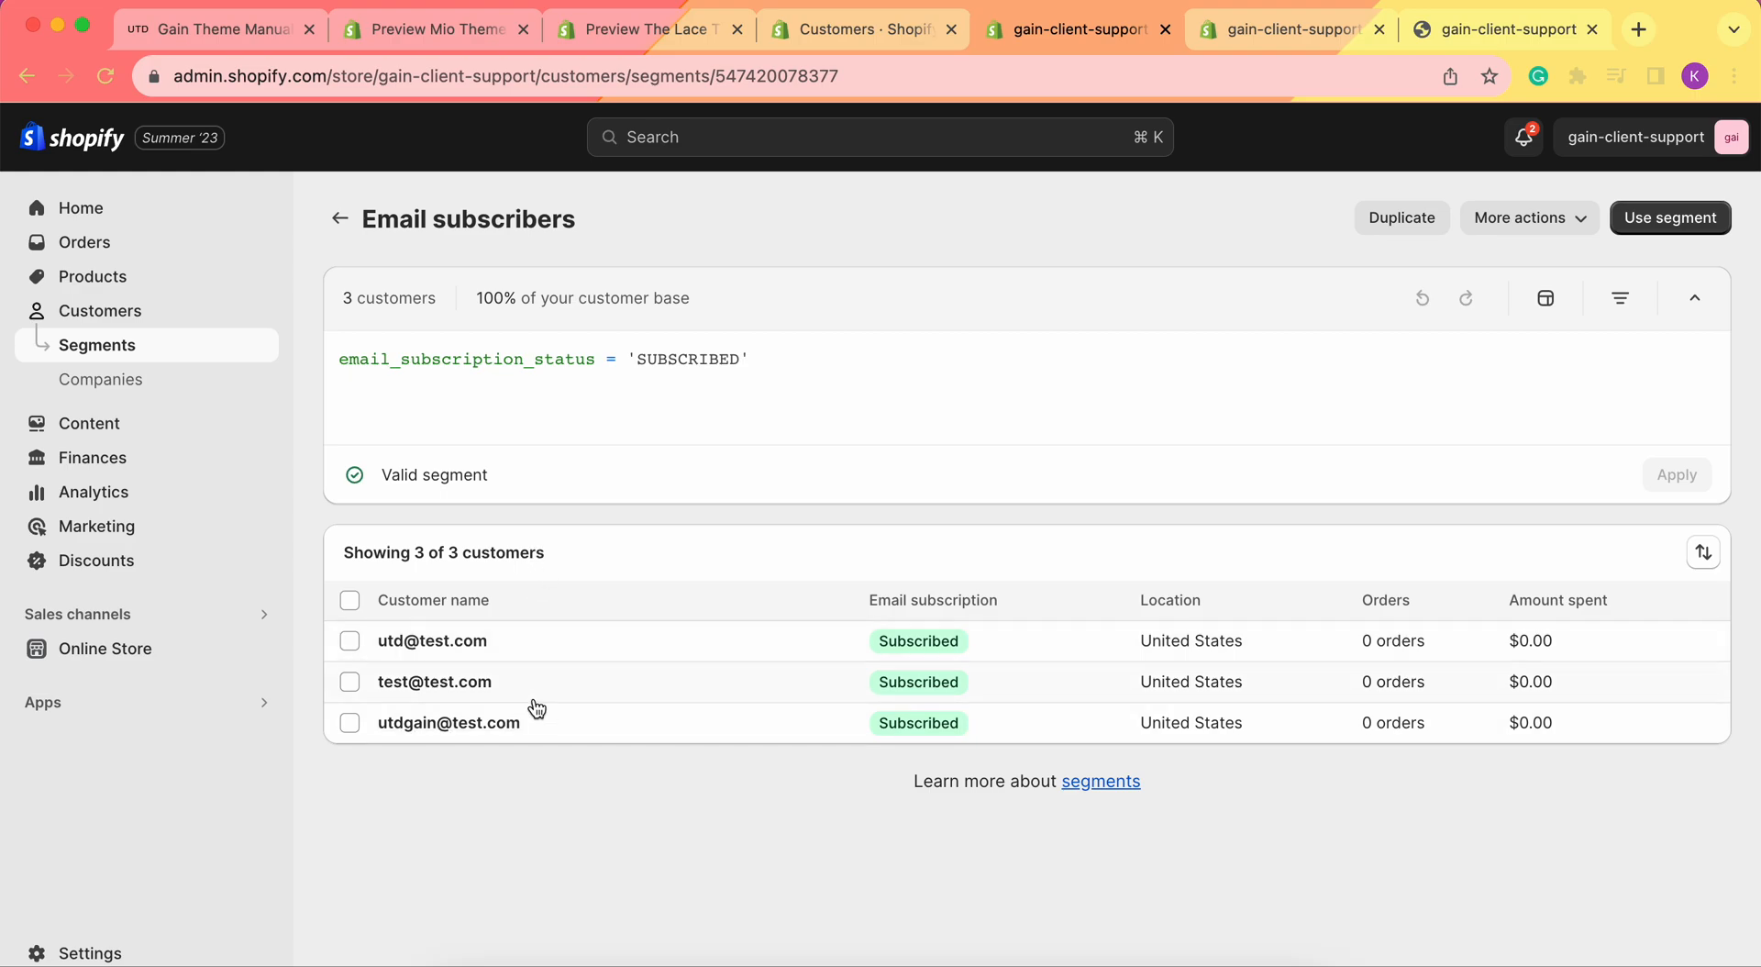
click(135, 319)
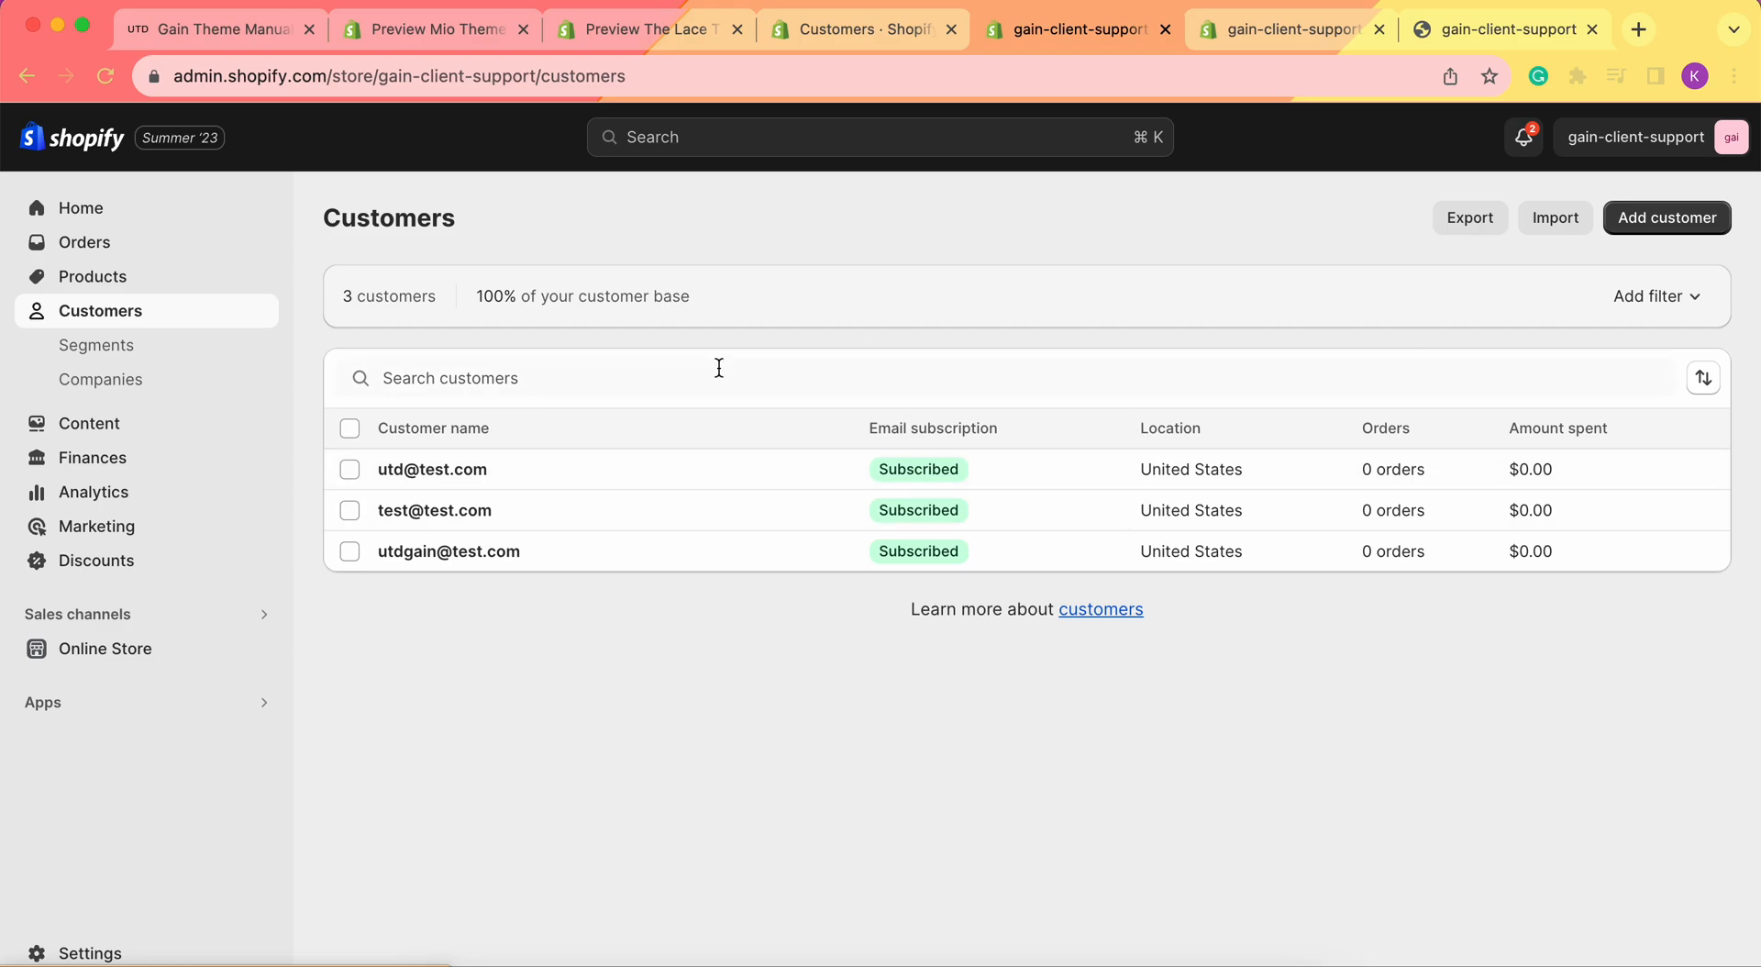
Review the Shopify Help Center's introduction to customers and customer segments, and return to the admin's Customers list.
click(879, 41)
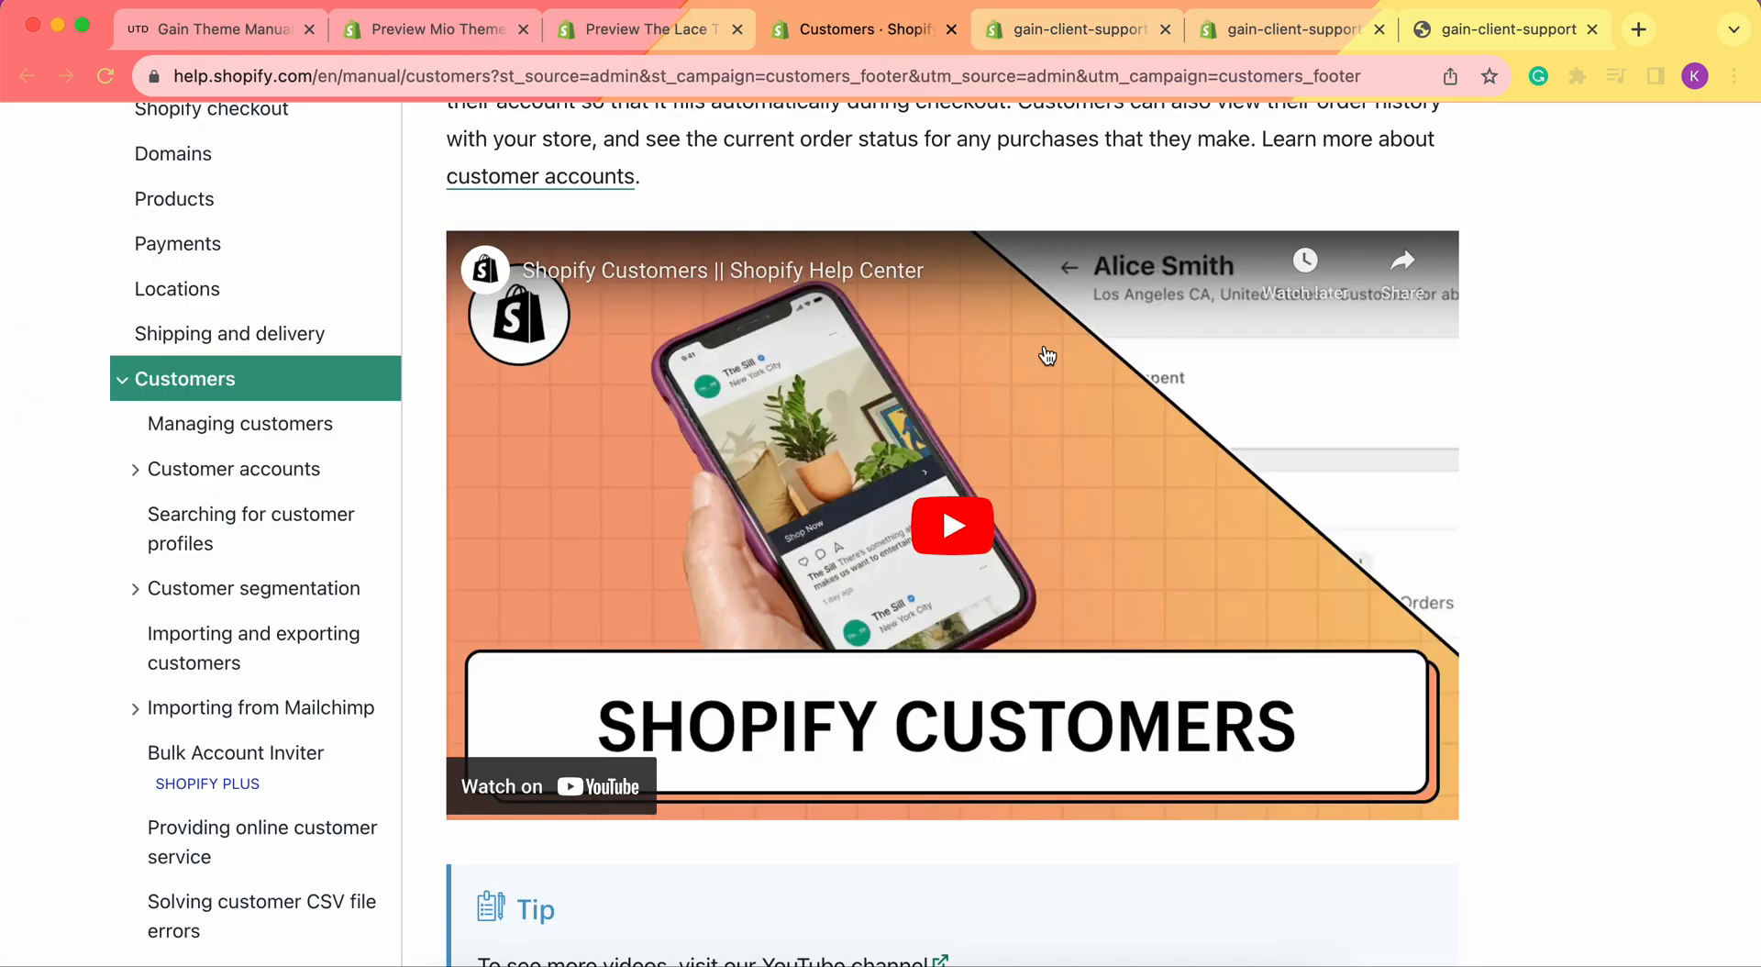
scroll(1047, 355, up, 8)
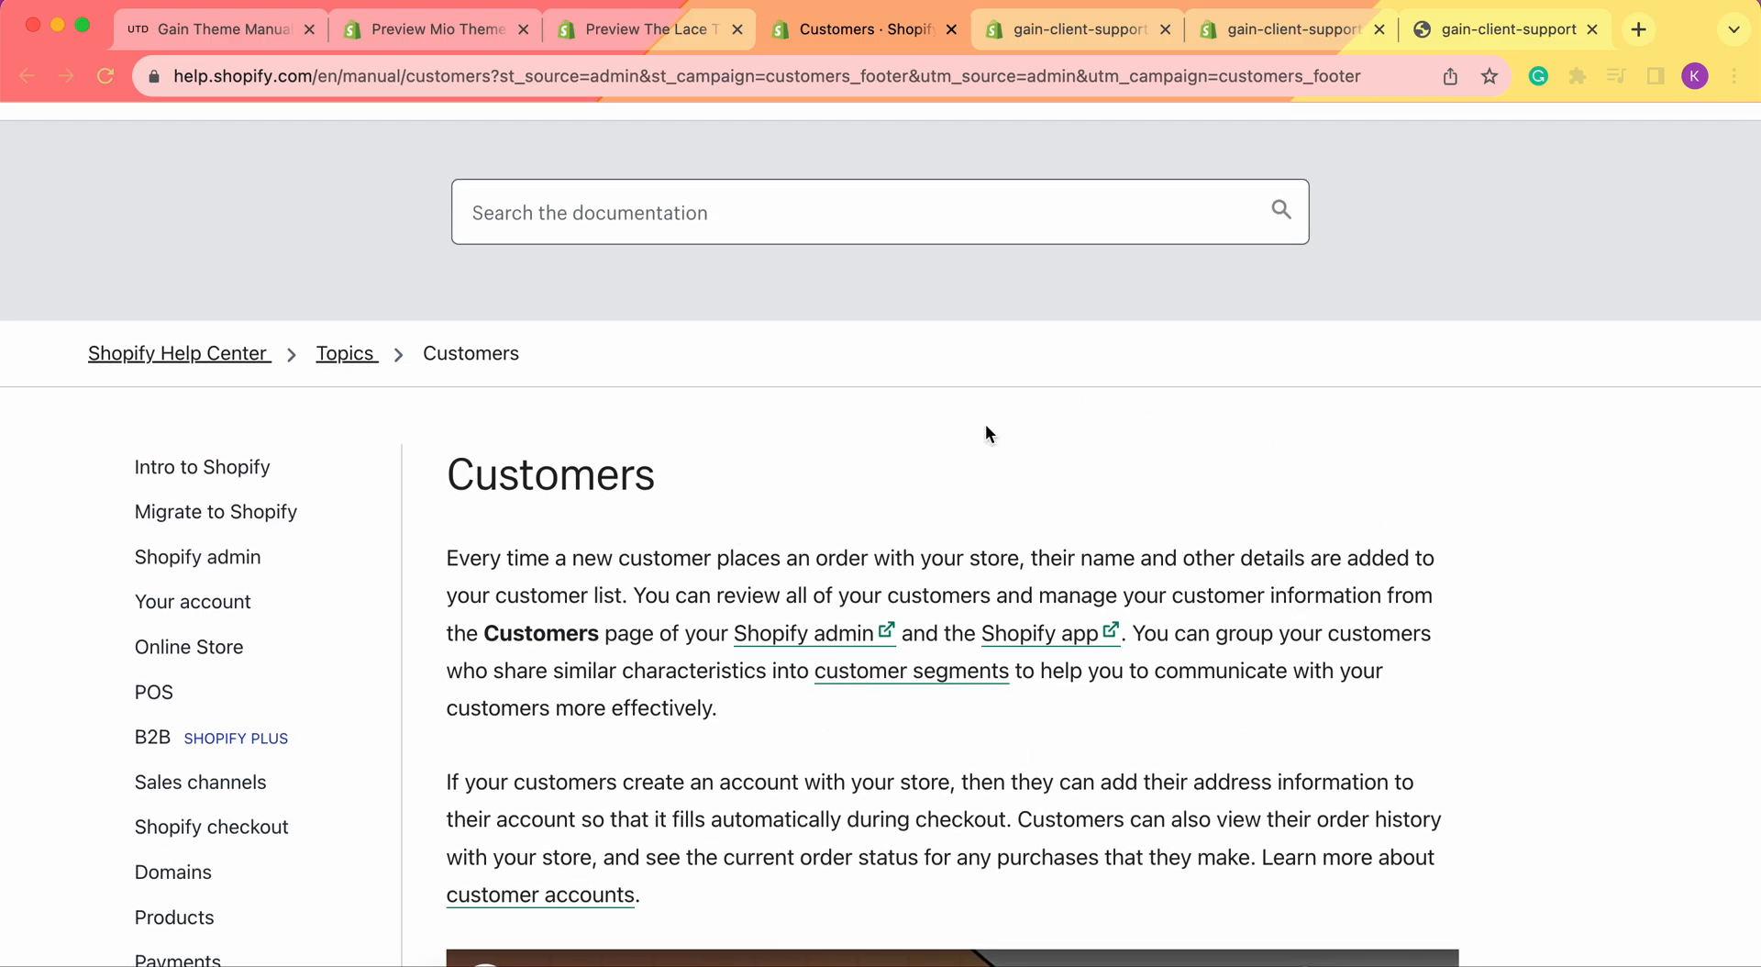
scroll(1049, 398, up, 2)
scroll(1000, 507, down, 5)
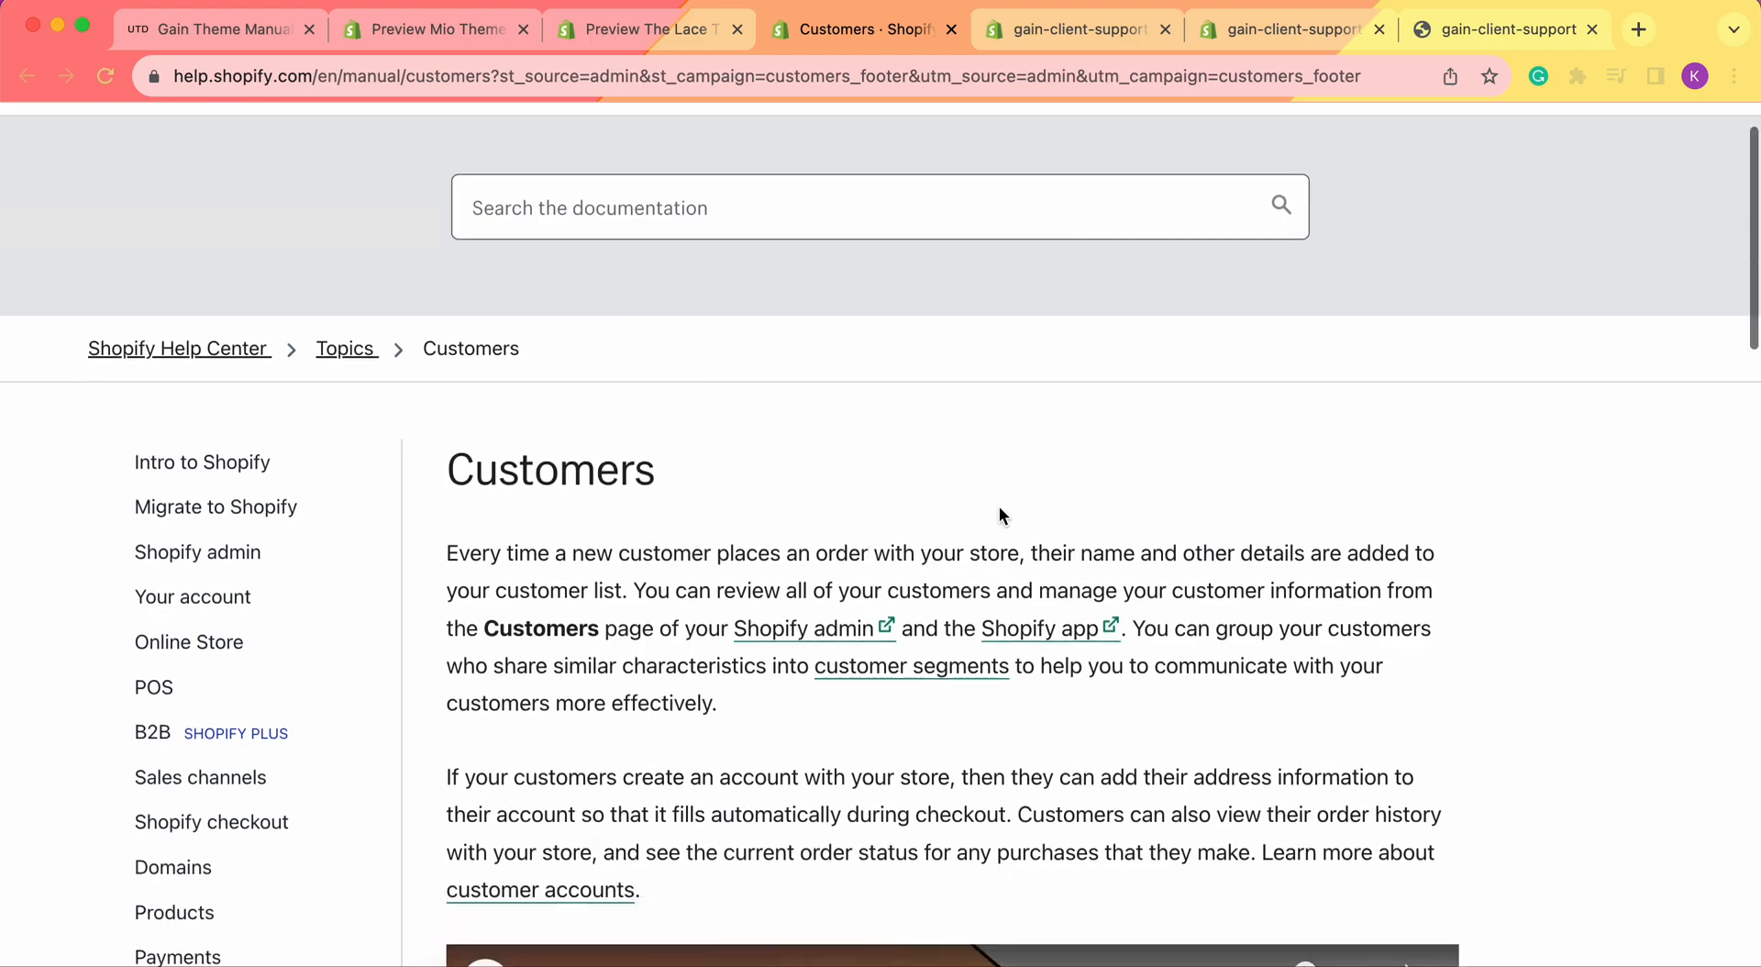
scroll(999, 506, up, 2)
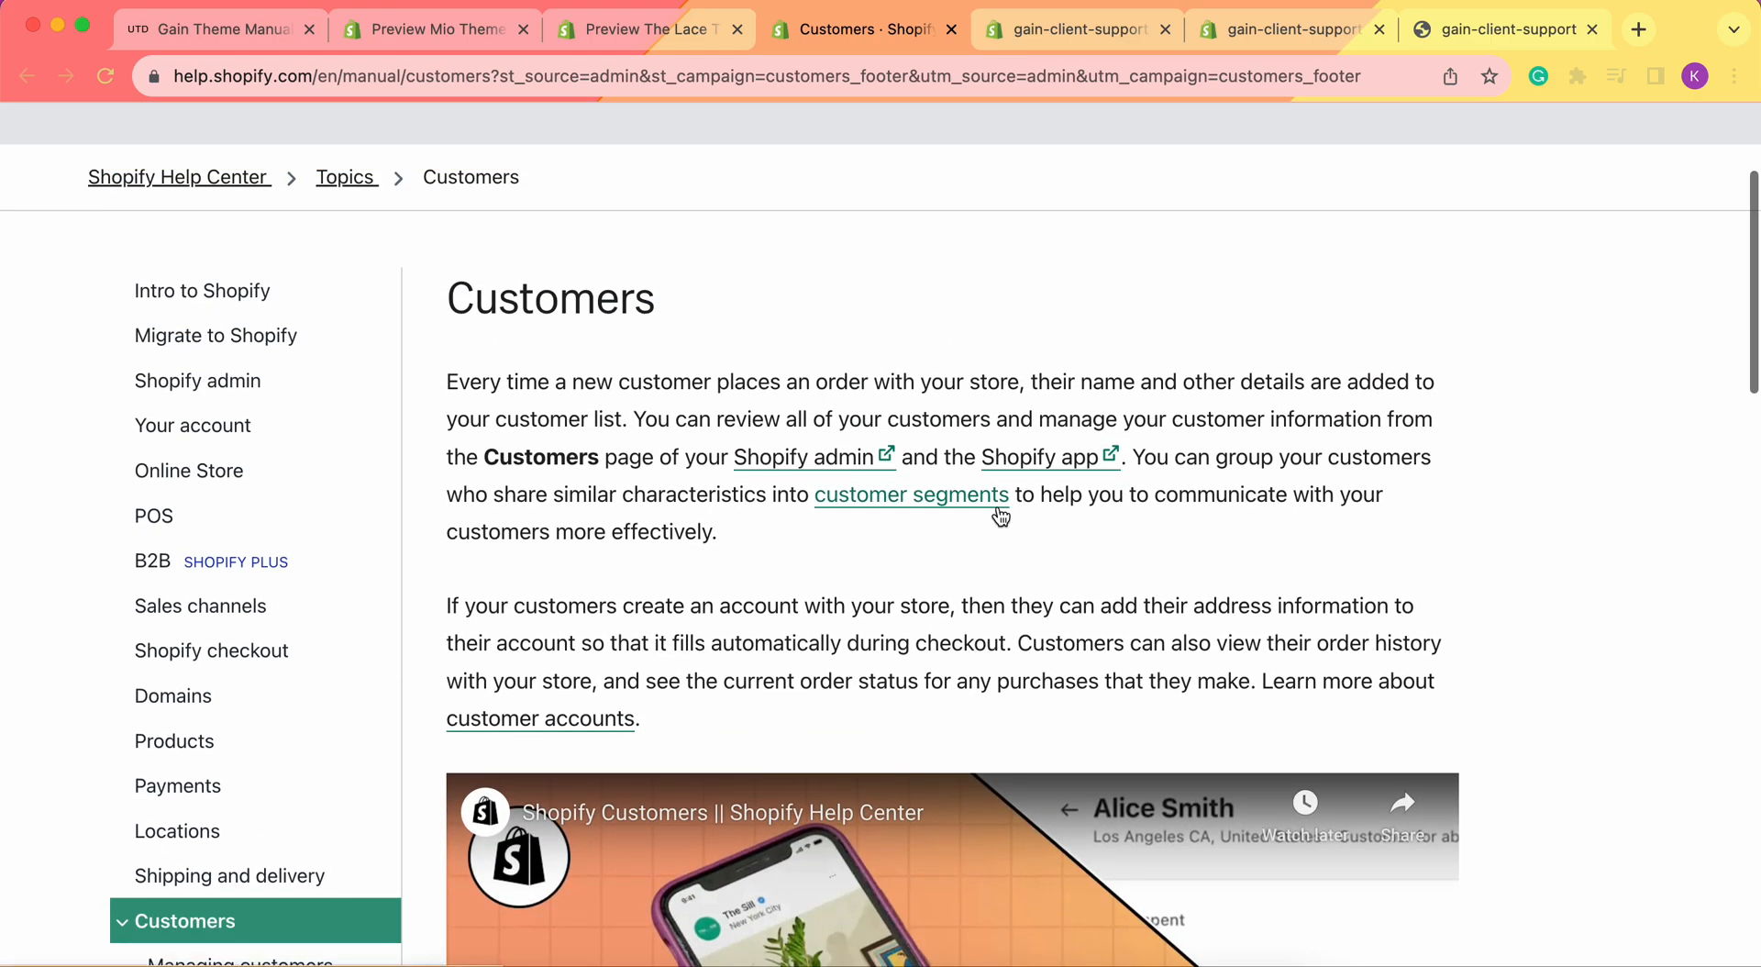
click(1285, 29)
click(1077, 27)
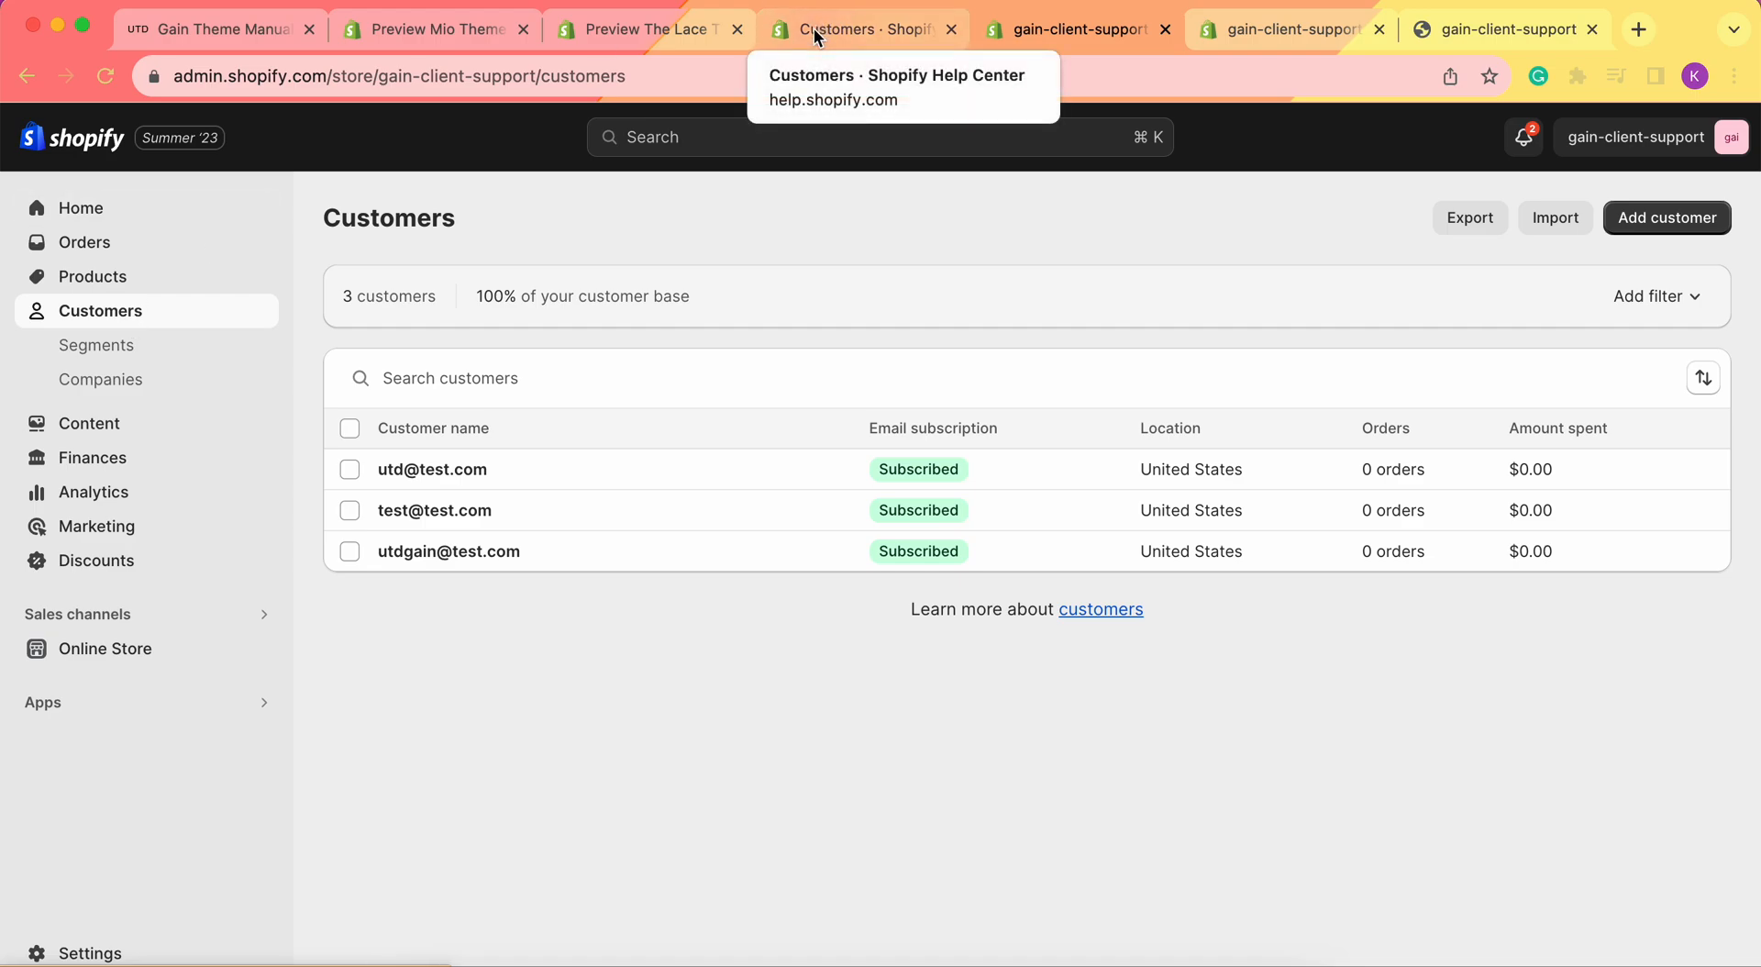
Examine the Newsletter section's image and form layout below the Instagram gallery in the Mio theme preview.
click(383, 29)
mouse_move(922, 255)
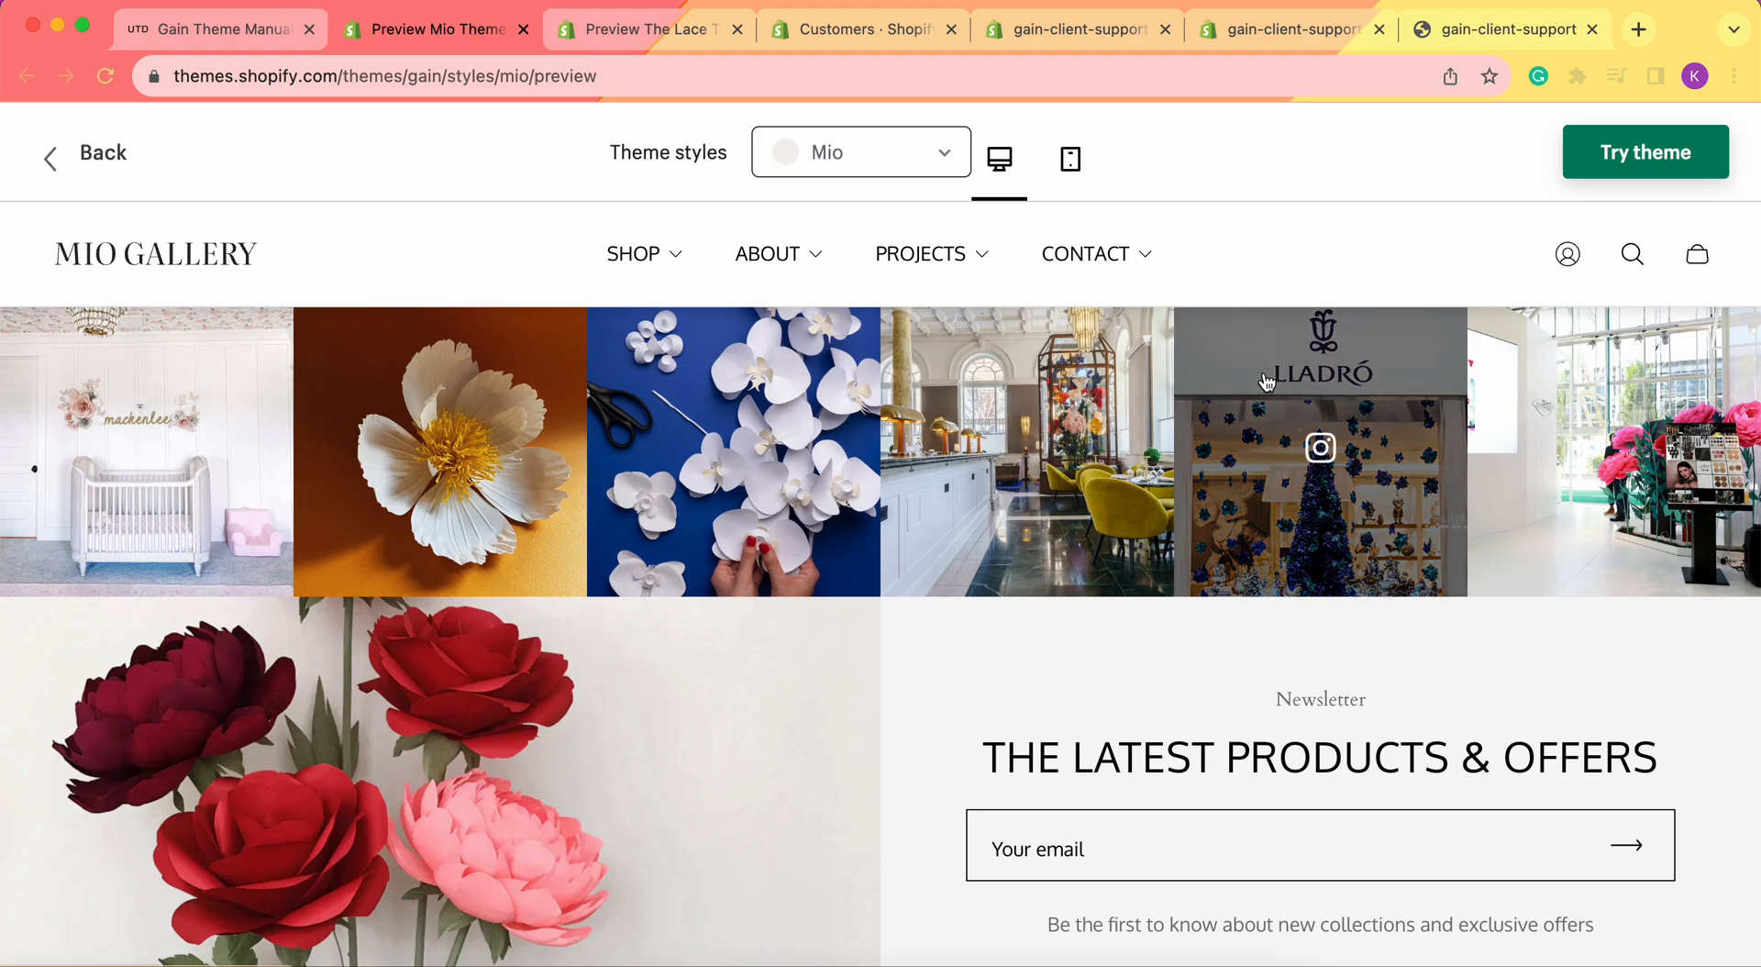
scroll(1257, 424, up, 1)
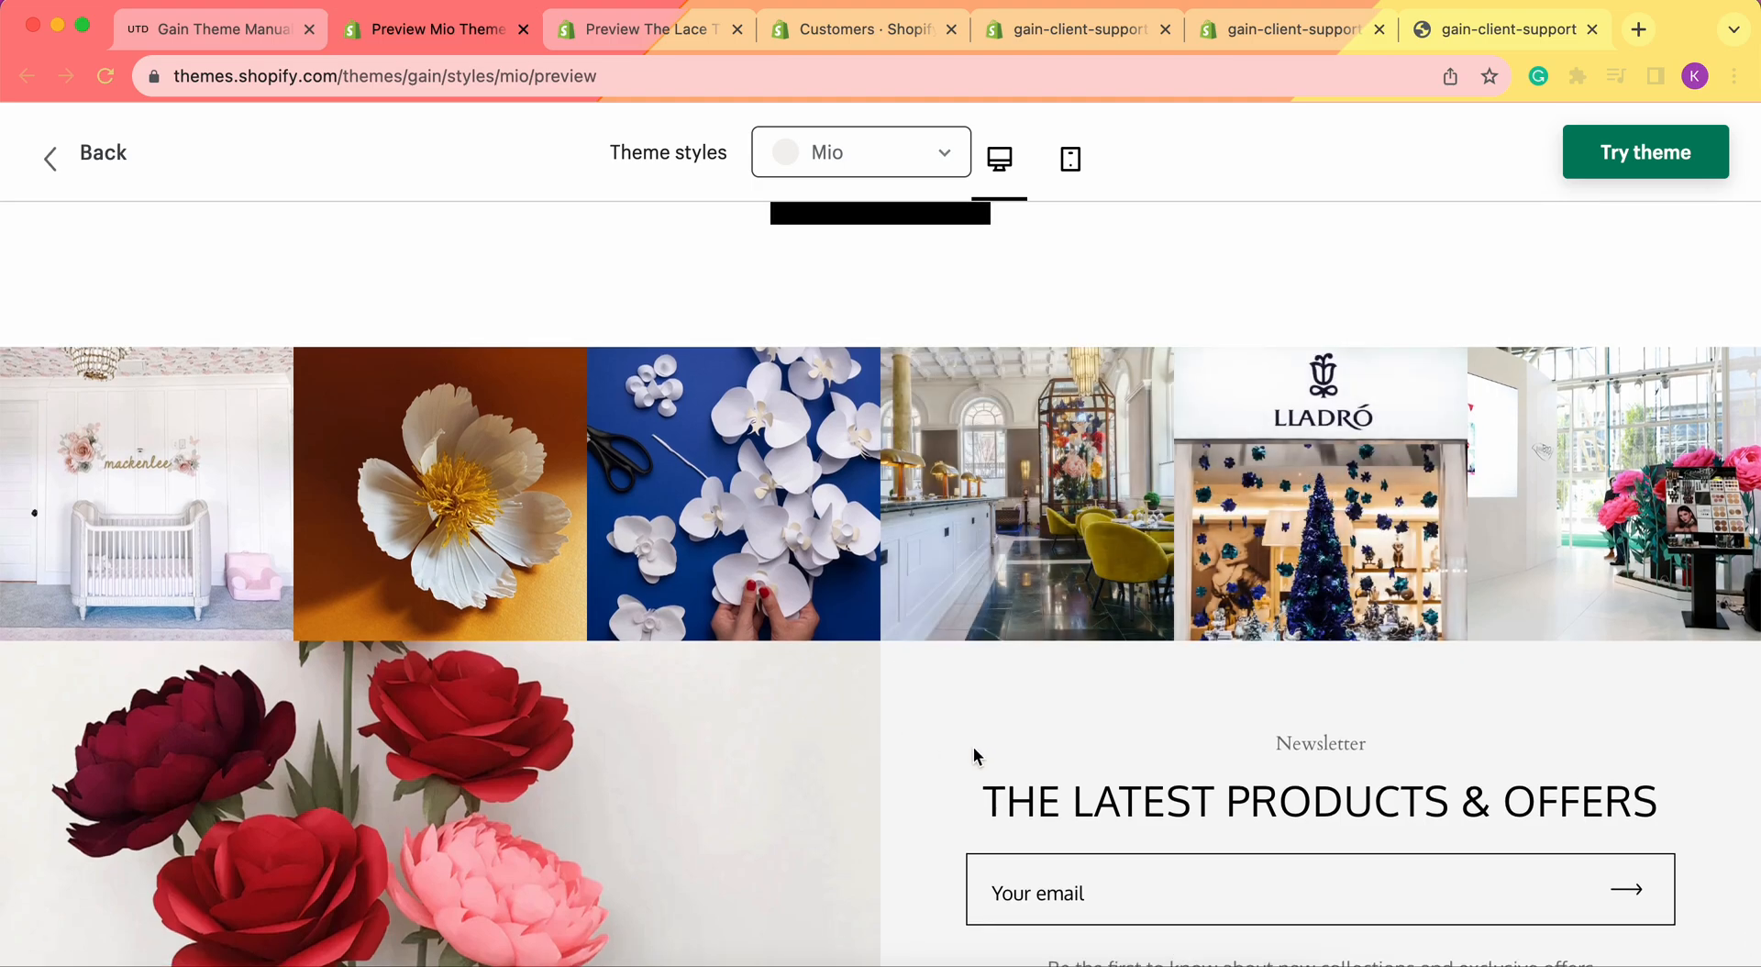
scroll(927, 794, down, 3)
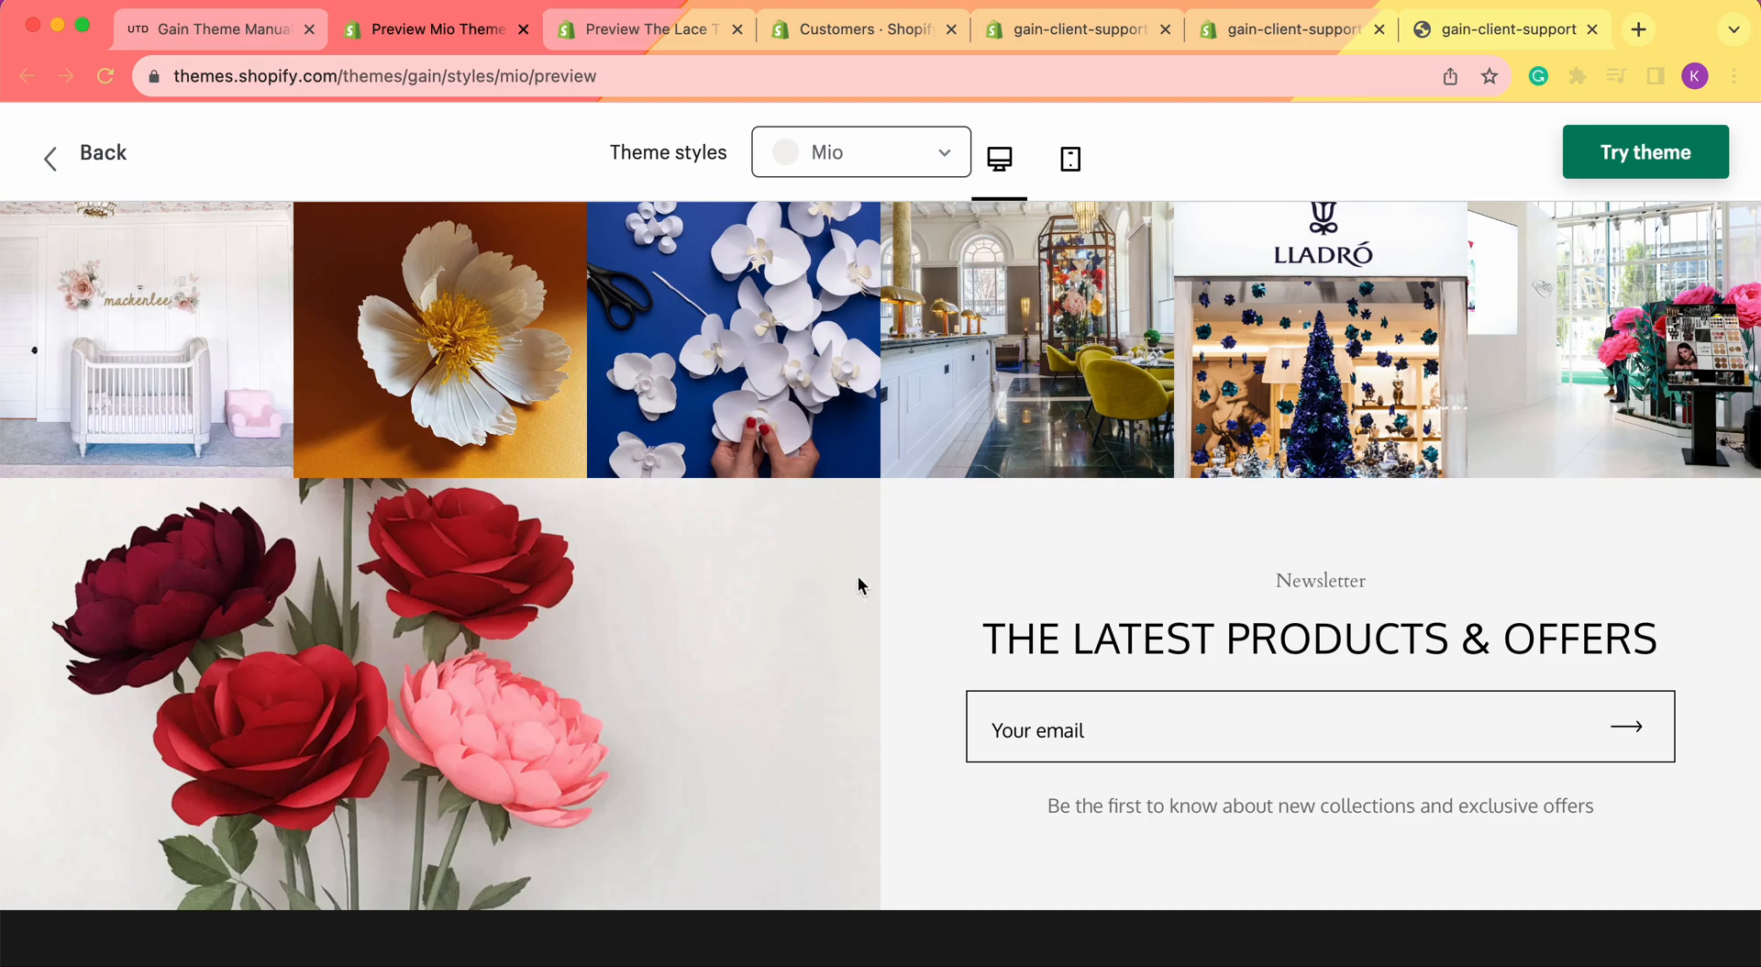
scroll(932, 576, up, 2)
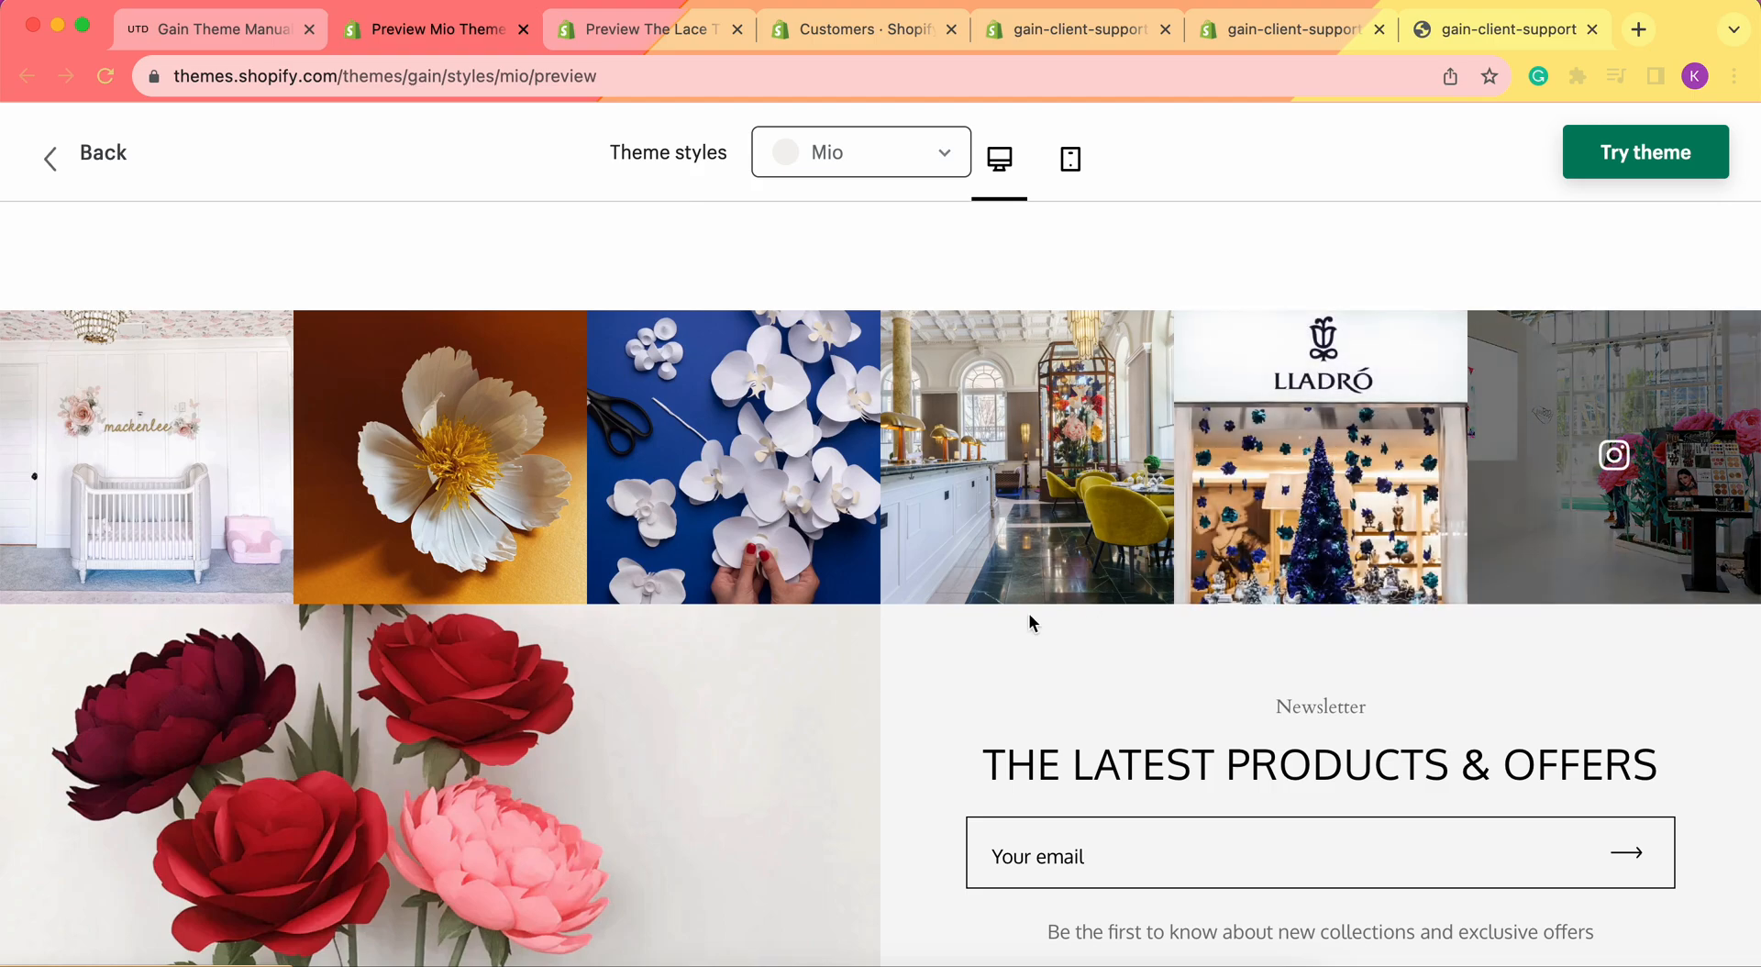
scroll(951, 624, down, 1)
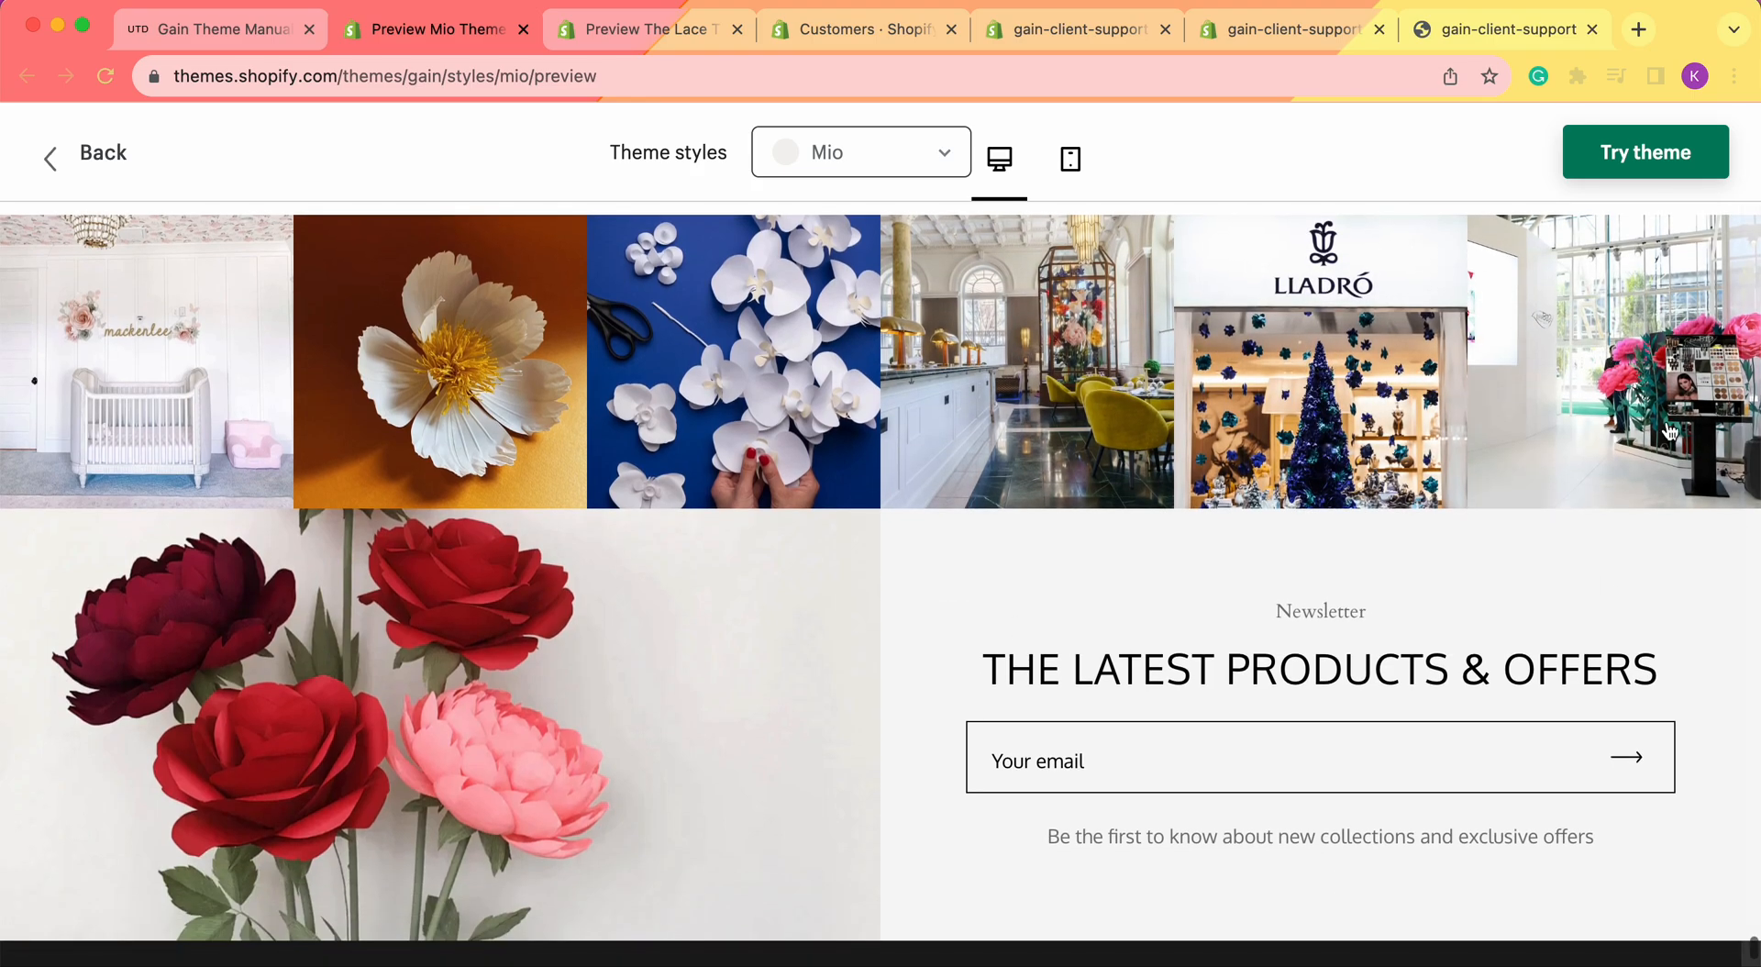
scroll(1559, 514, up, 1)
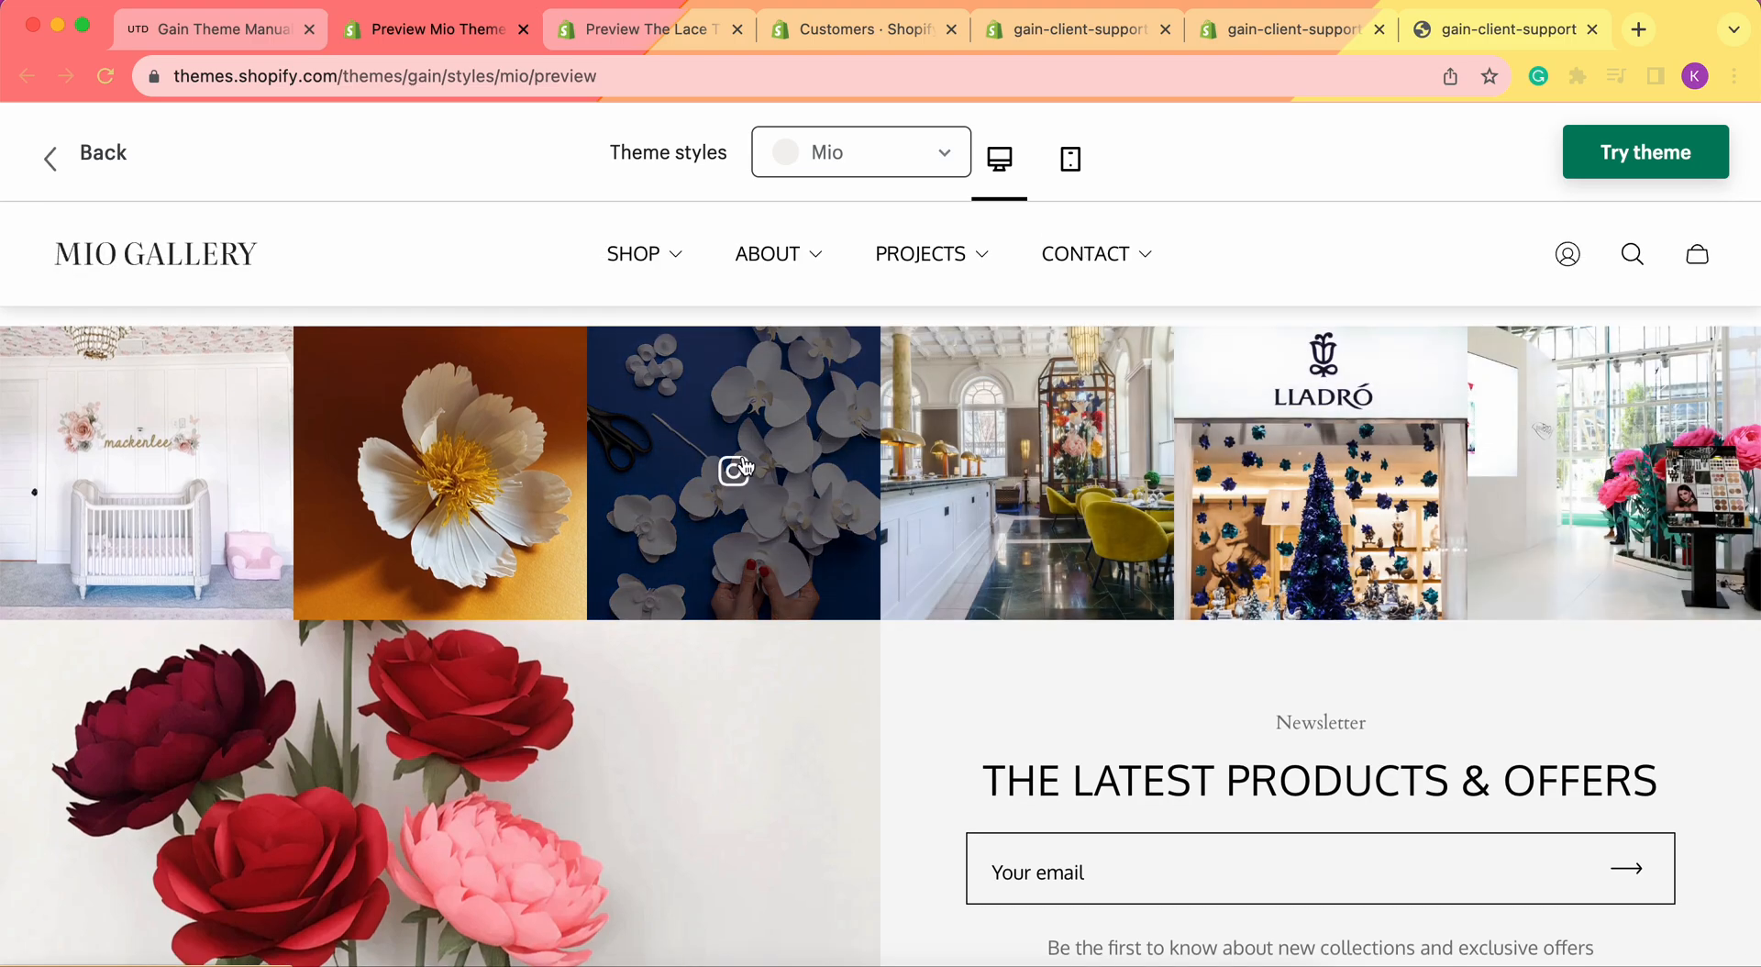
scroll(734, 473, up, 1)
scroll(734, 514, down, 3)
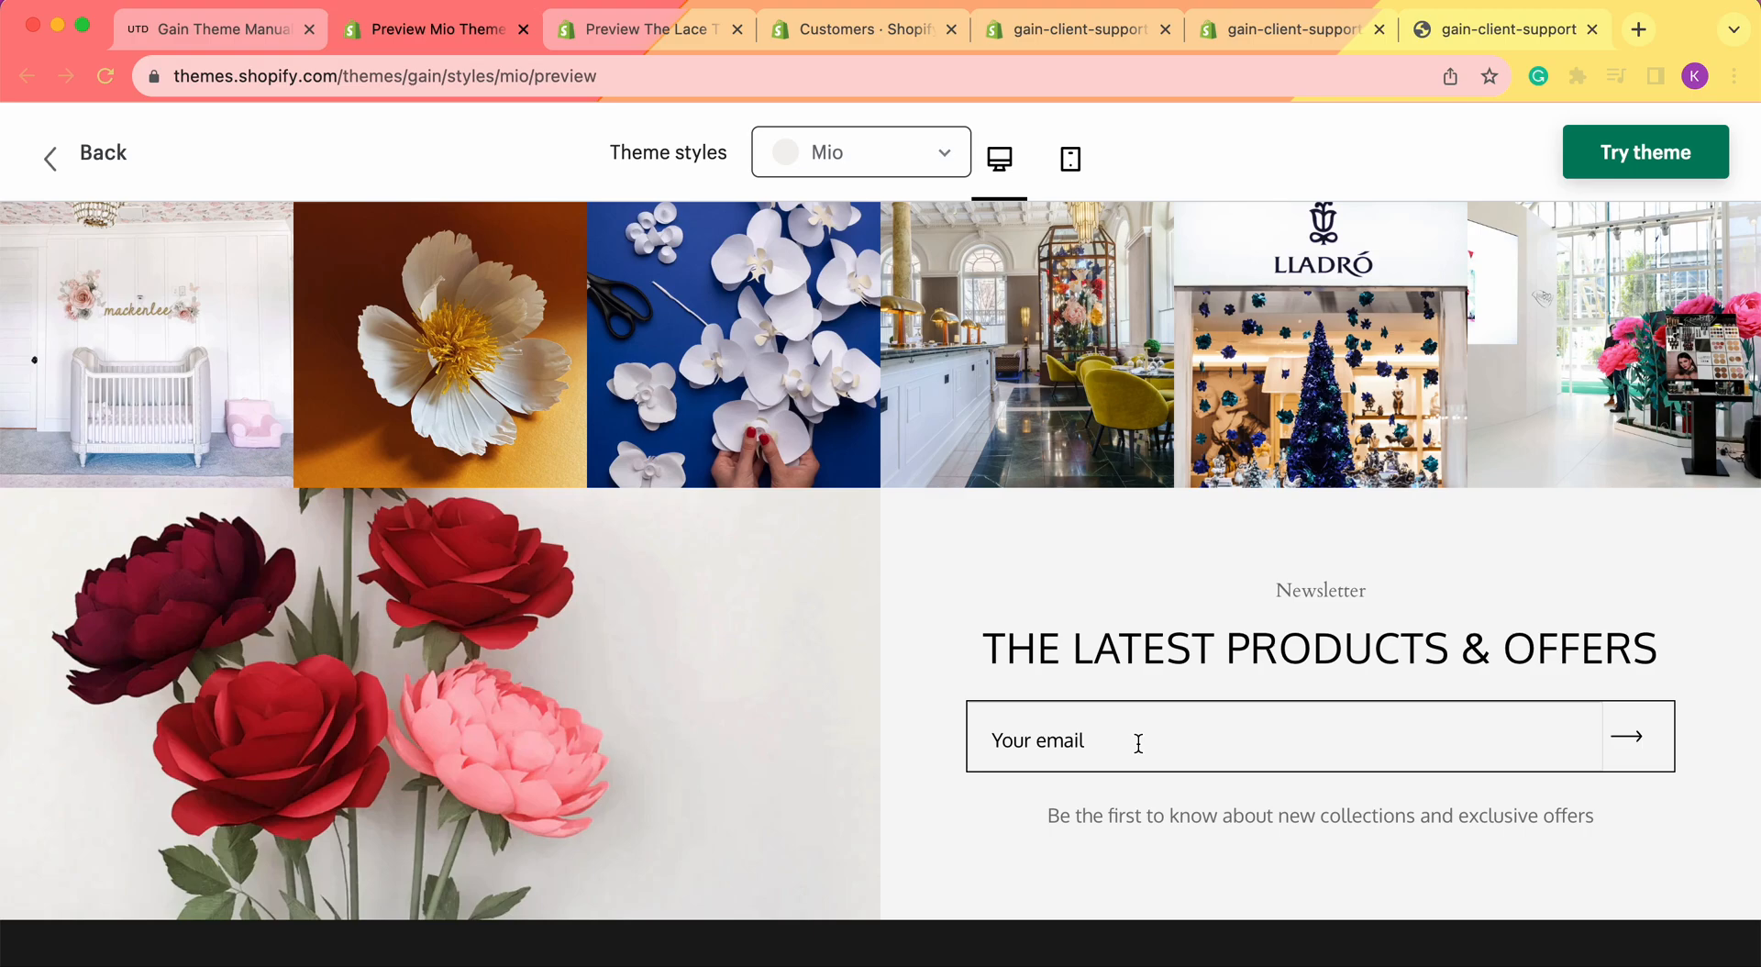
Examine the Newsletter section without an image in The Lace theme preview.
click(649, 20)
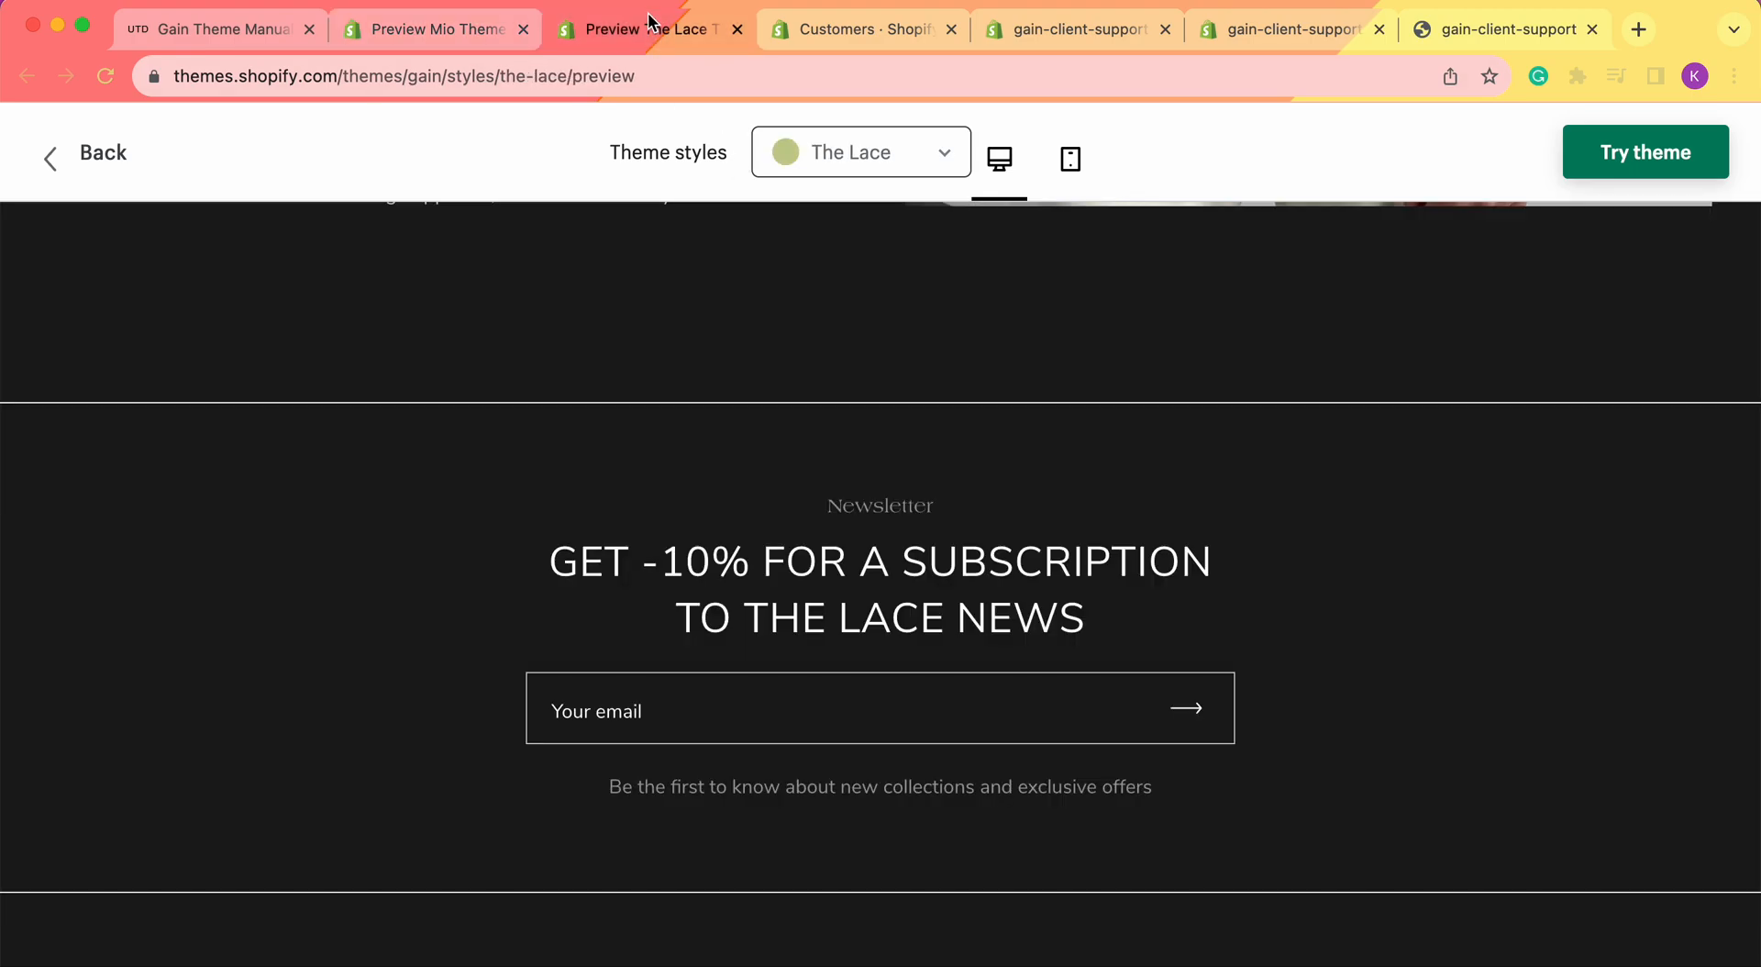
scroll(1282, 413, up, 7)
scroll(1282, 413, down, 10)
scroll(1280, 413, up, 3)
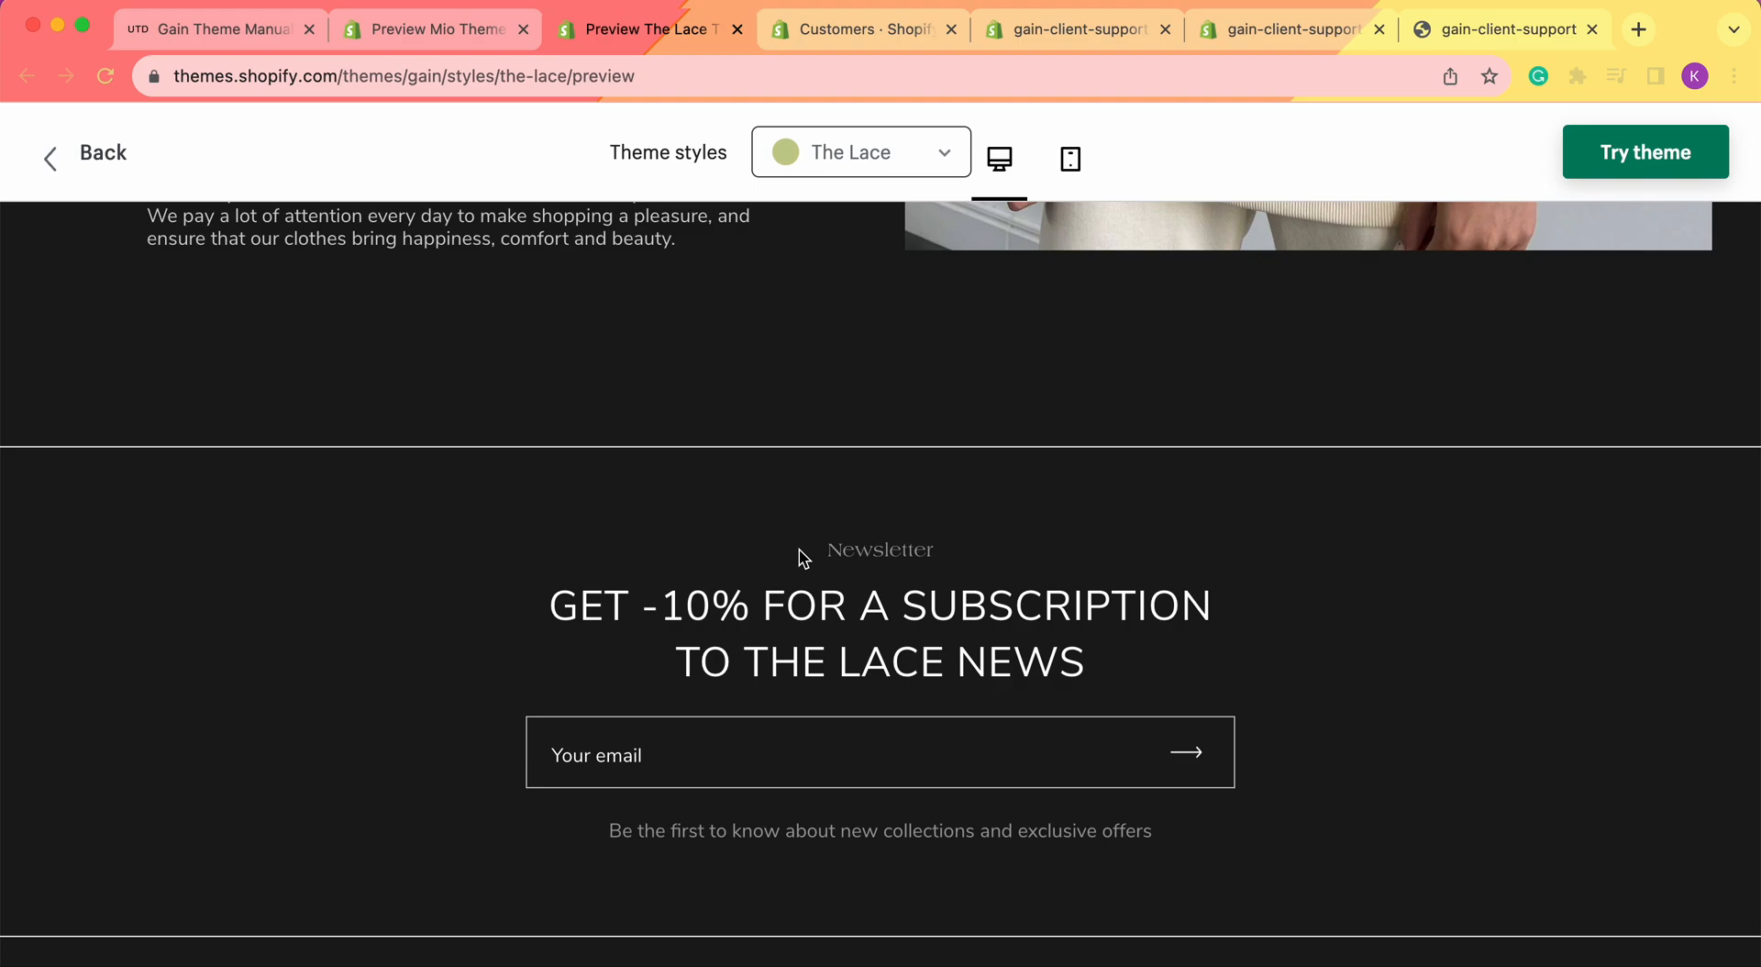
scroll(1011, 660, down, 2)
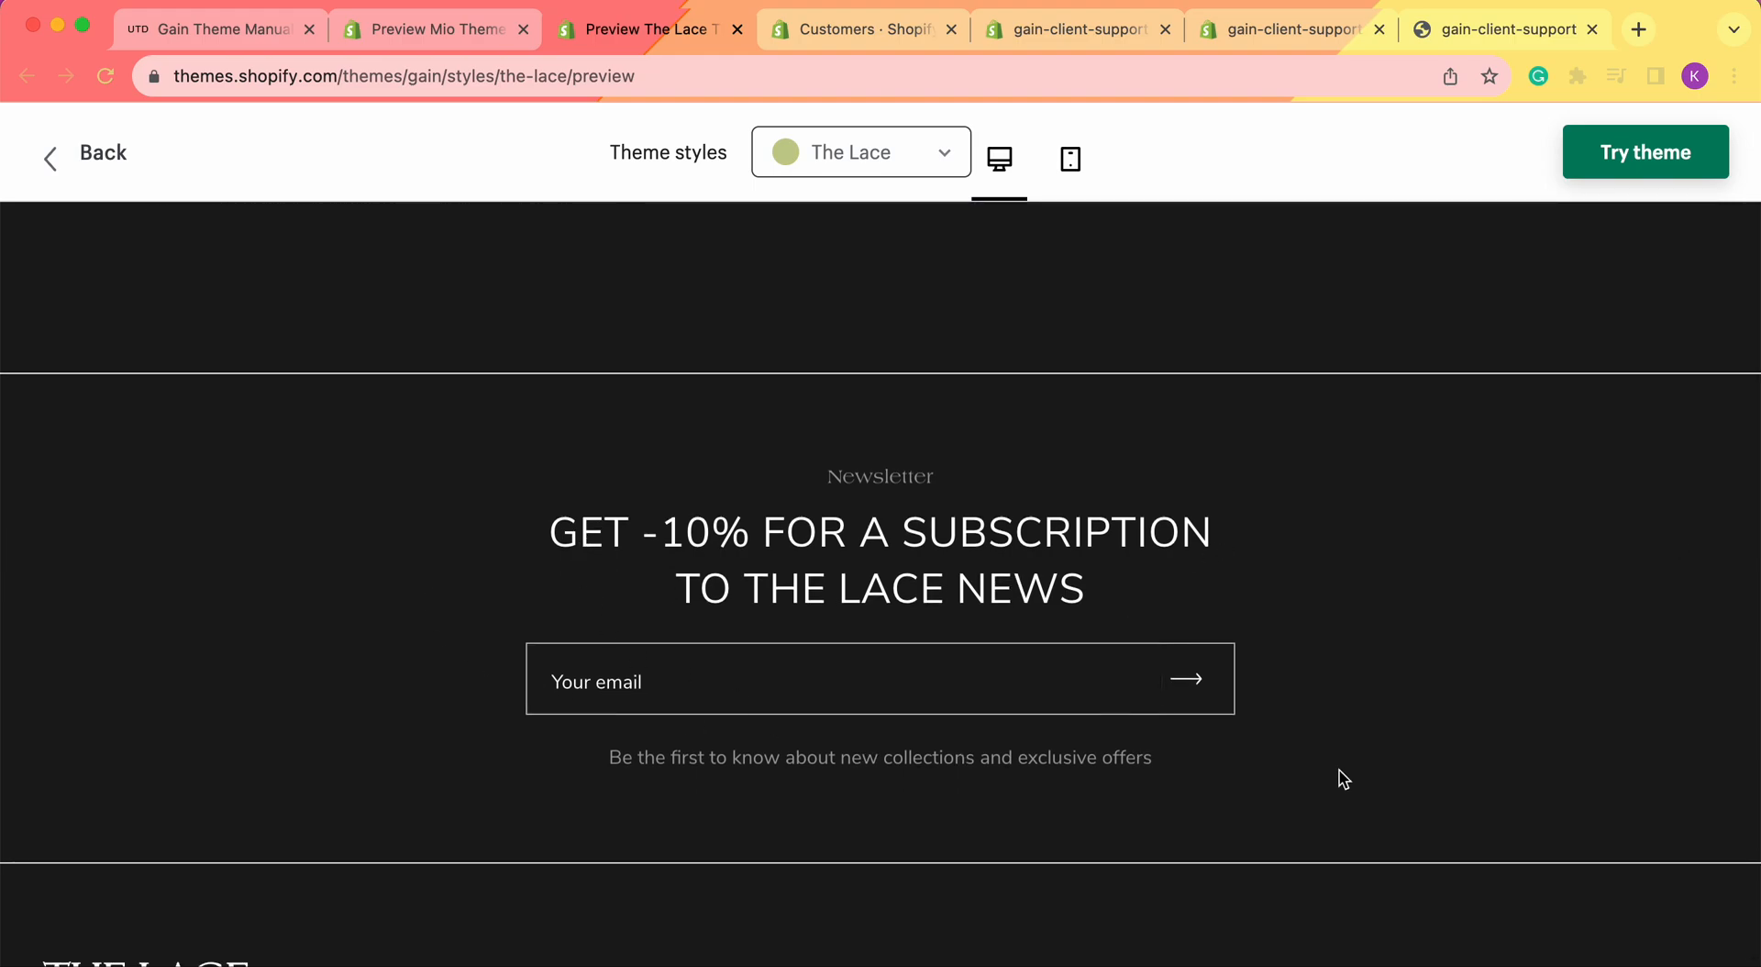